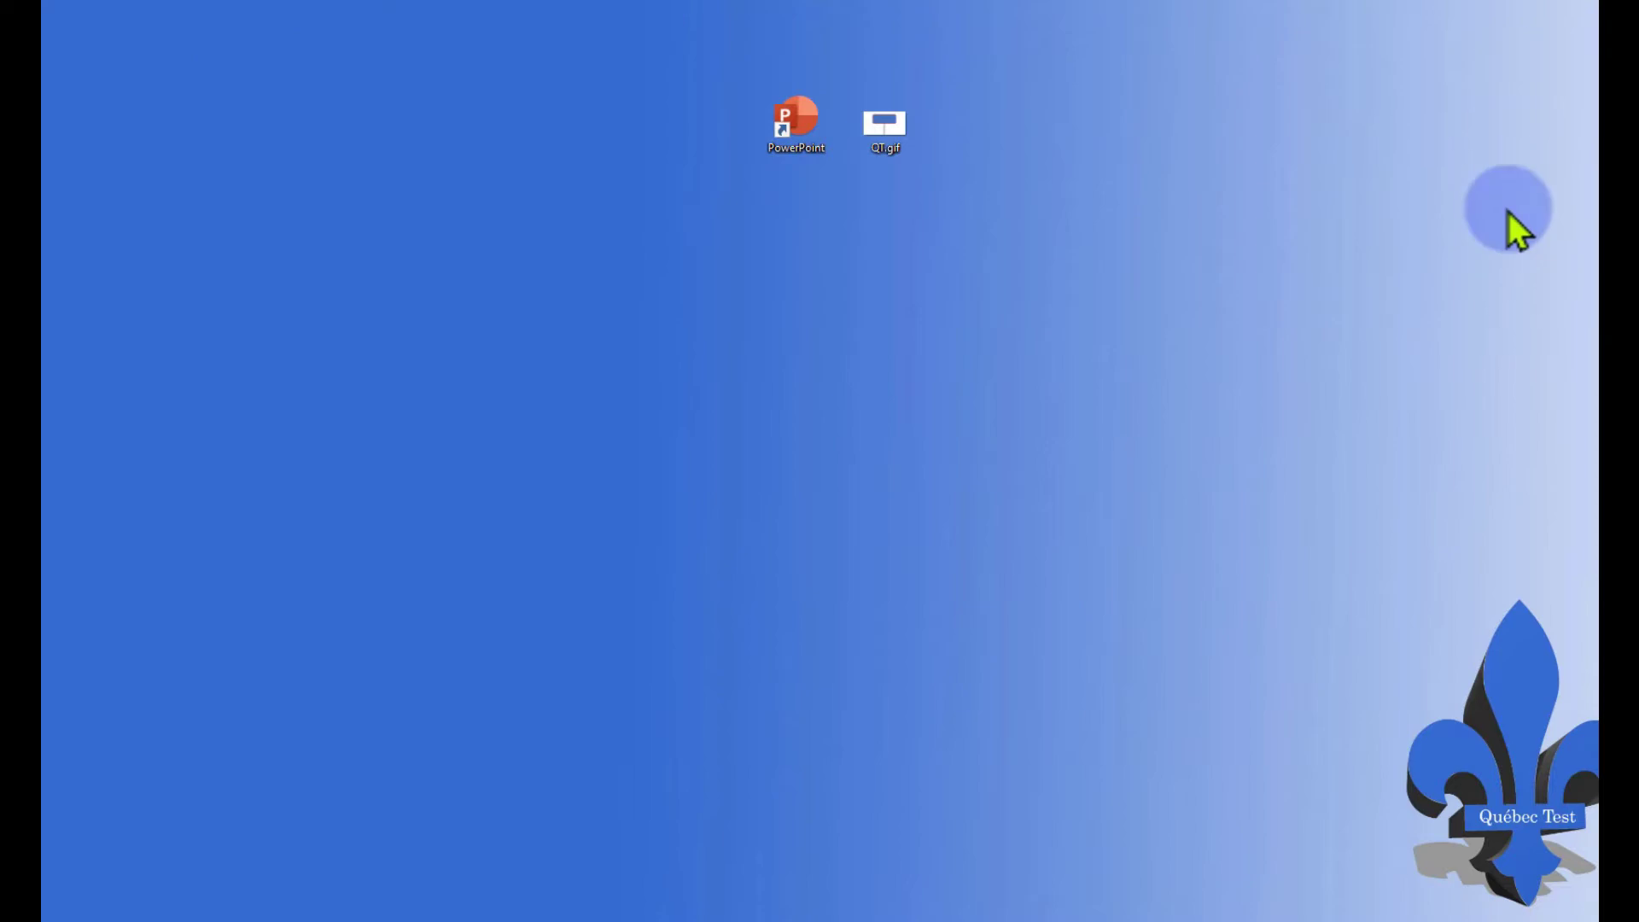
# Preview the QT.gif animation, then start a new presentation with slide 1 on the Vide layout.
pyautogui.doubleClick(883, 115)
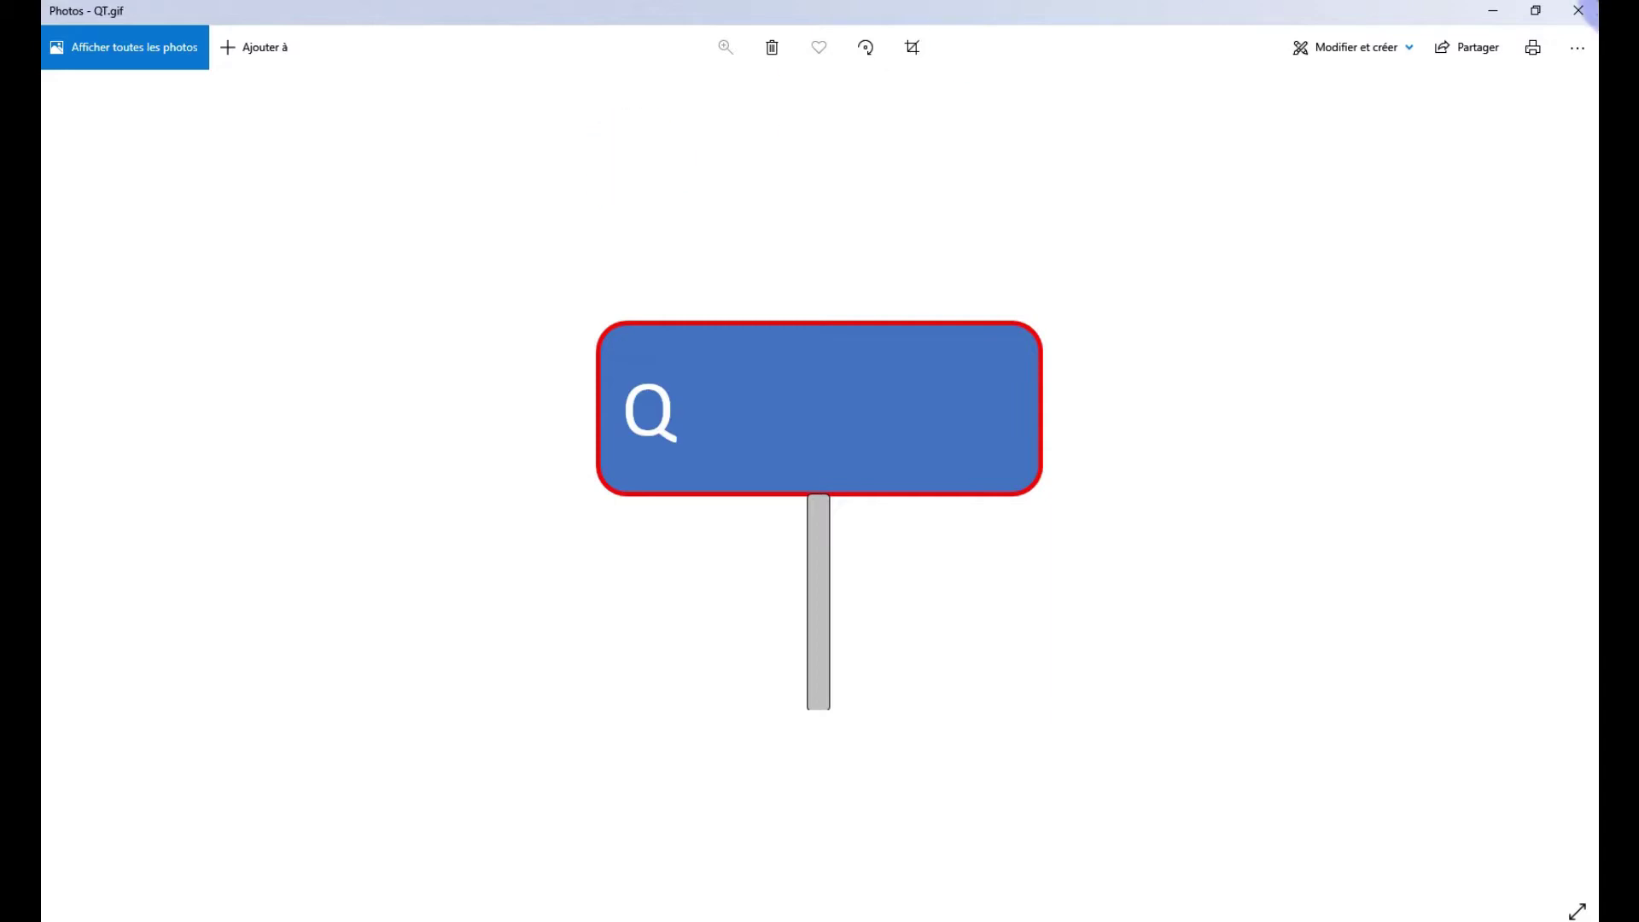
pyautogui.click(1578, 11)
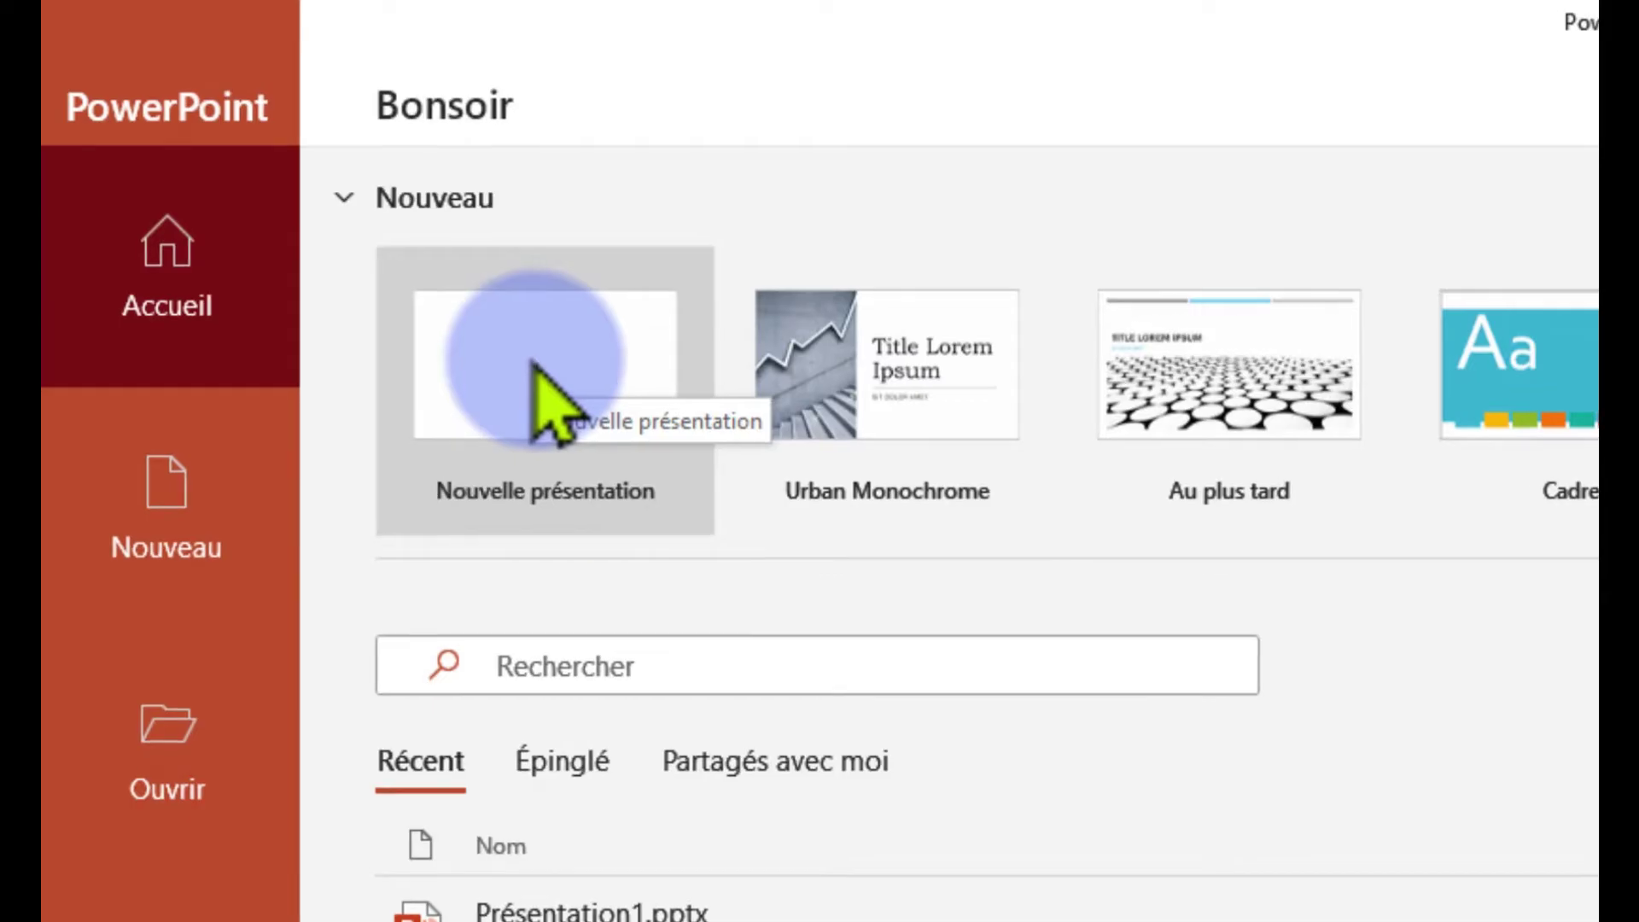
pyautogui.click(535, 365)
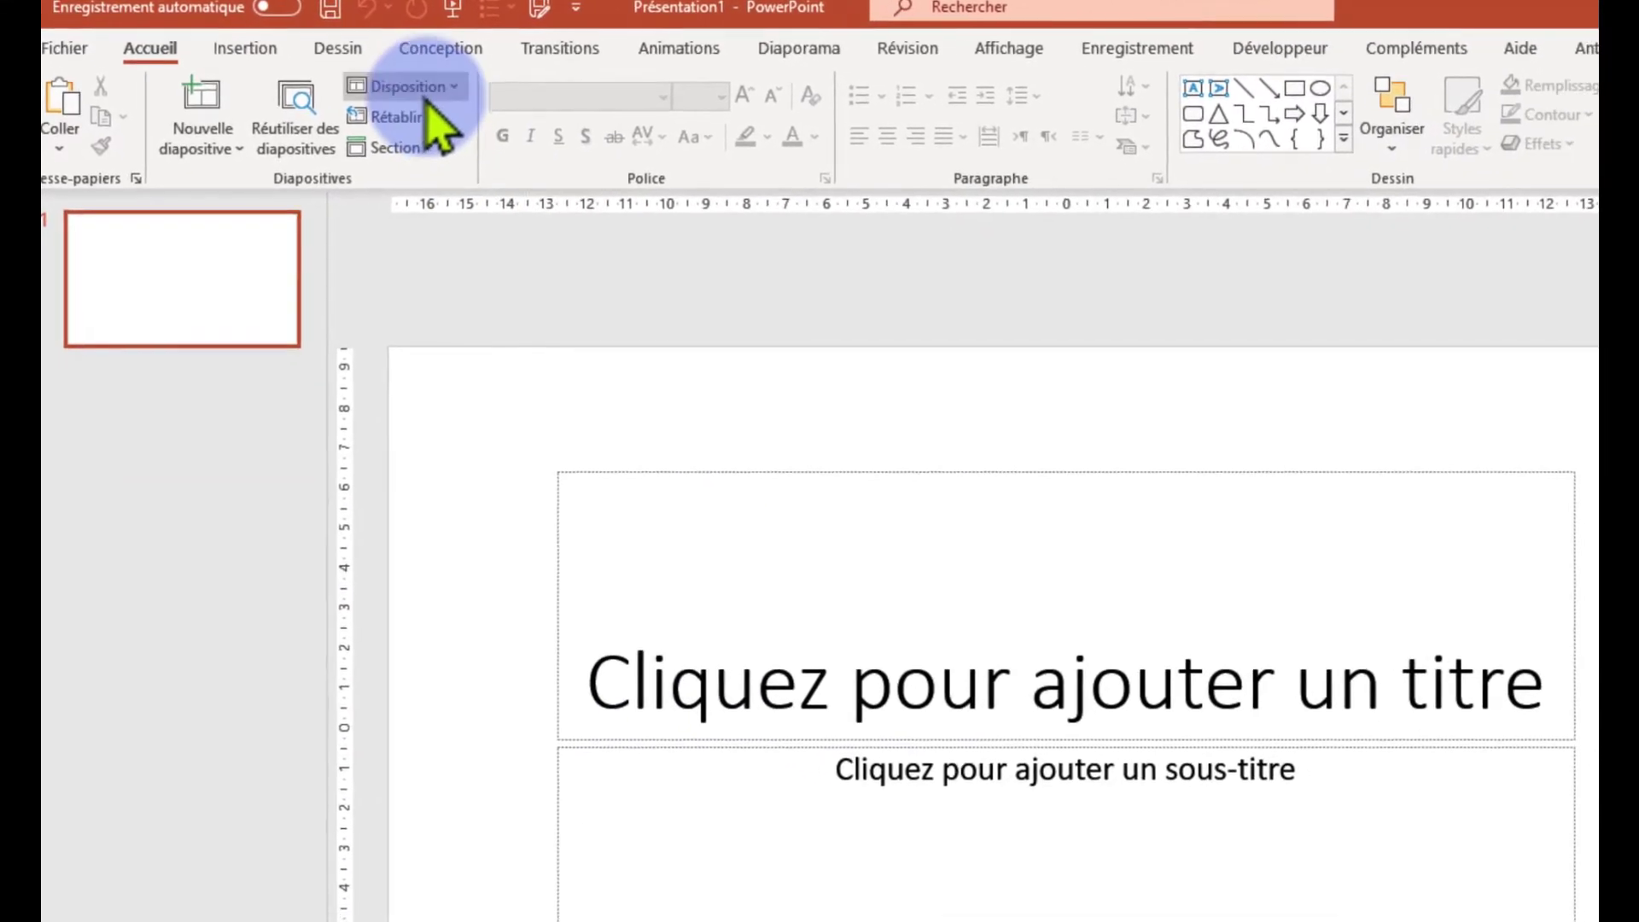
pyautogui.click(434, 92)
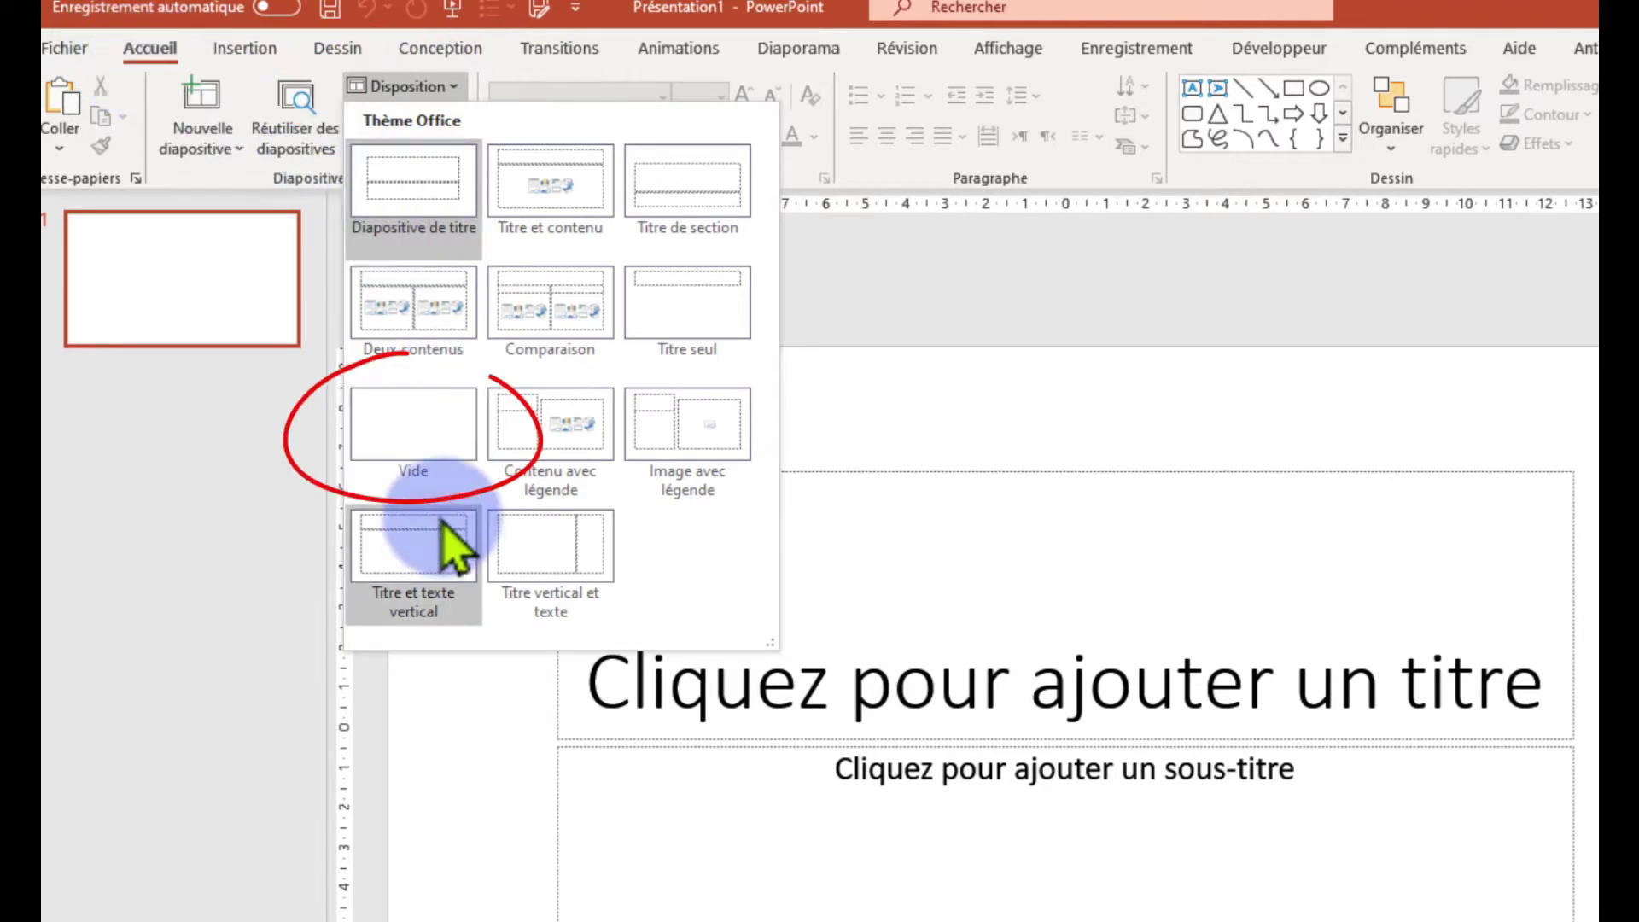
pyautogui.click(440, 422)
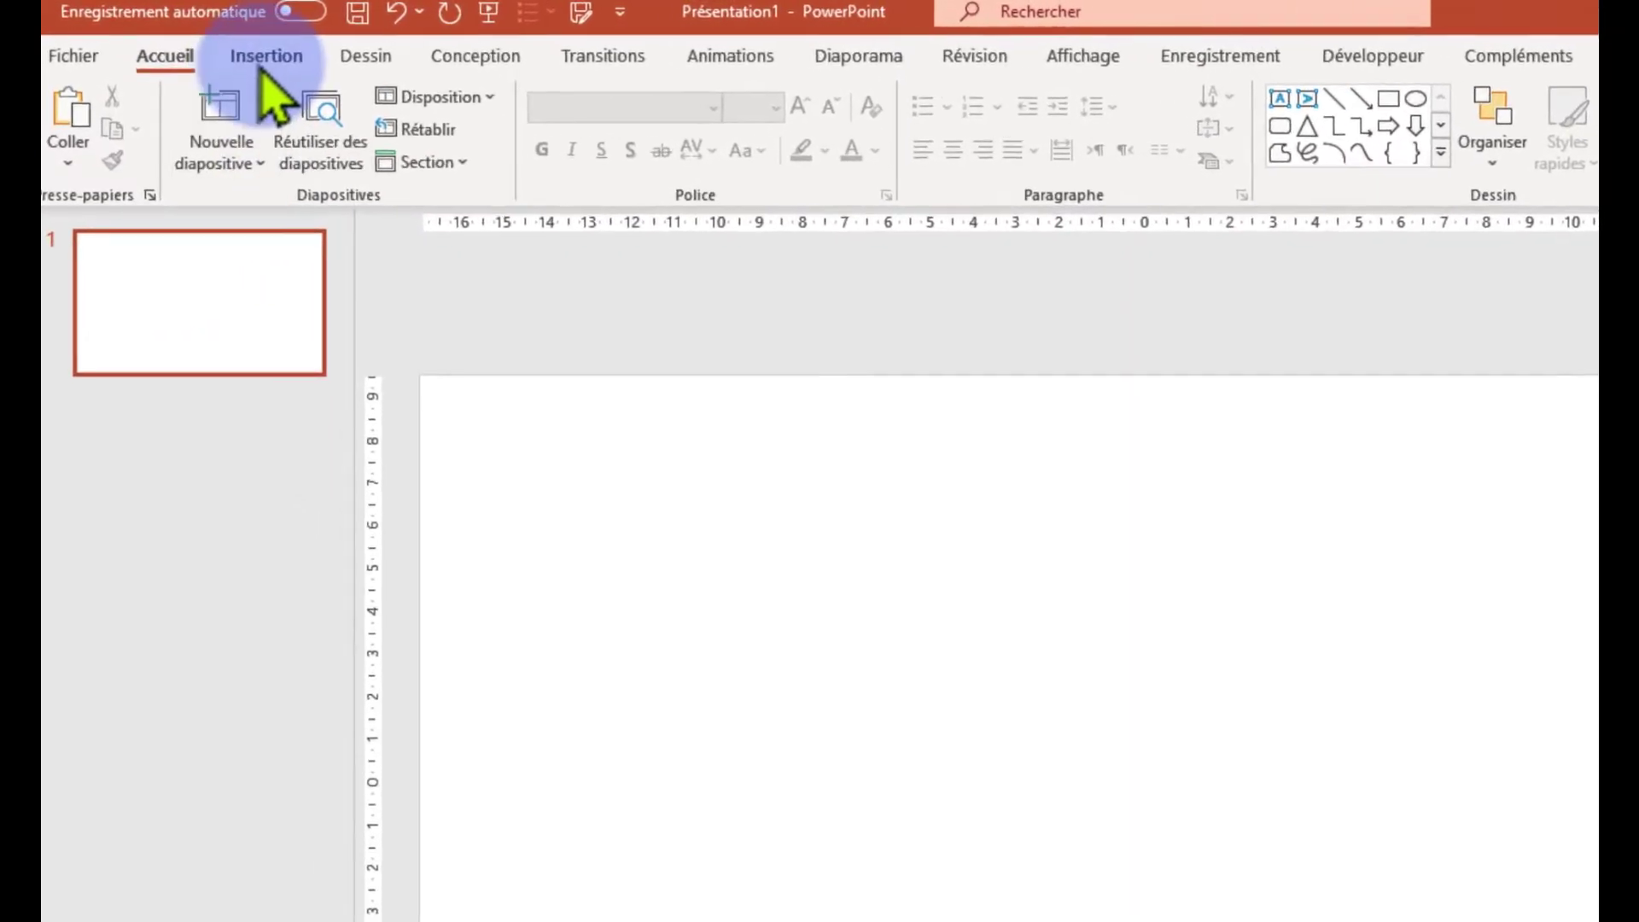
# Draw a blue Rectangle : coins arrondis shape near the centre of the blank slide.
pyautogui.click(272, 61)
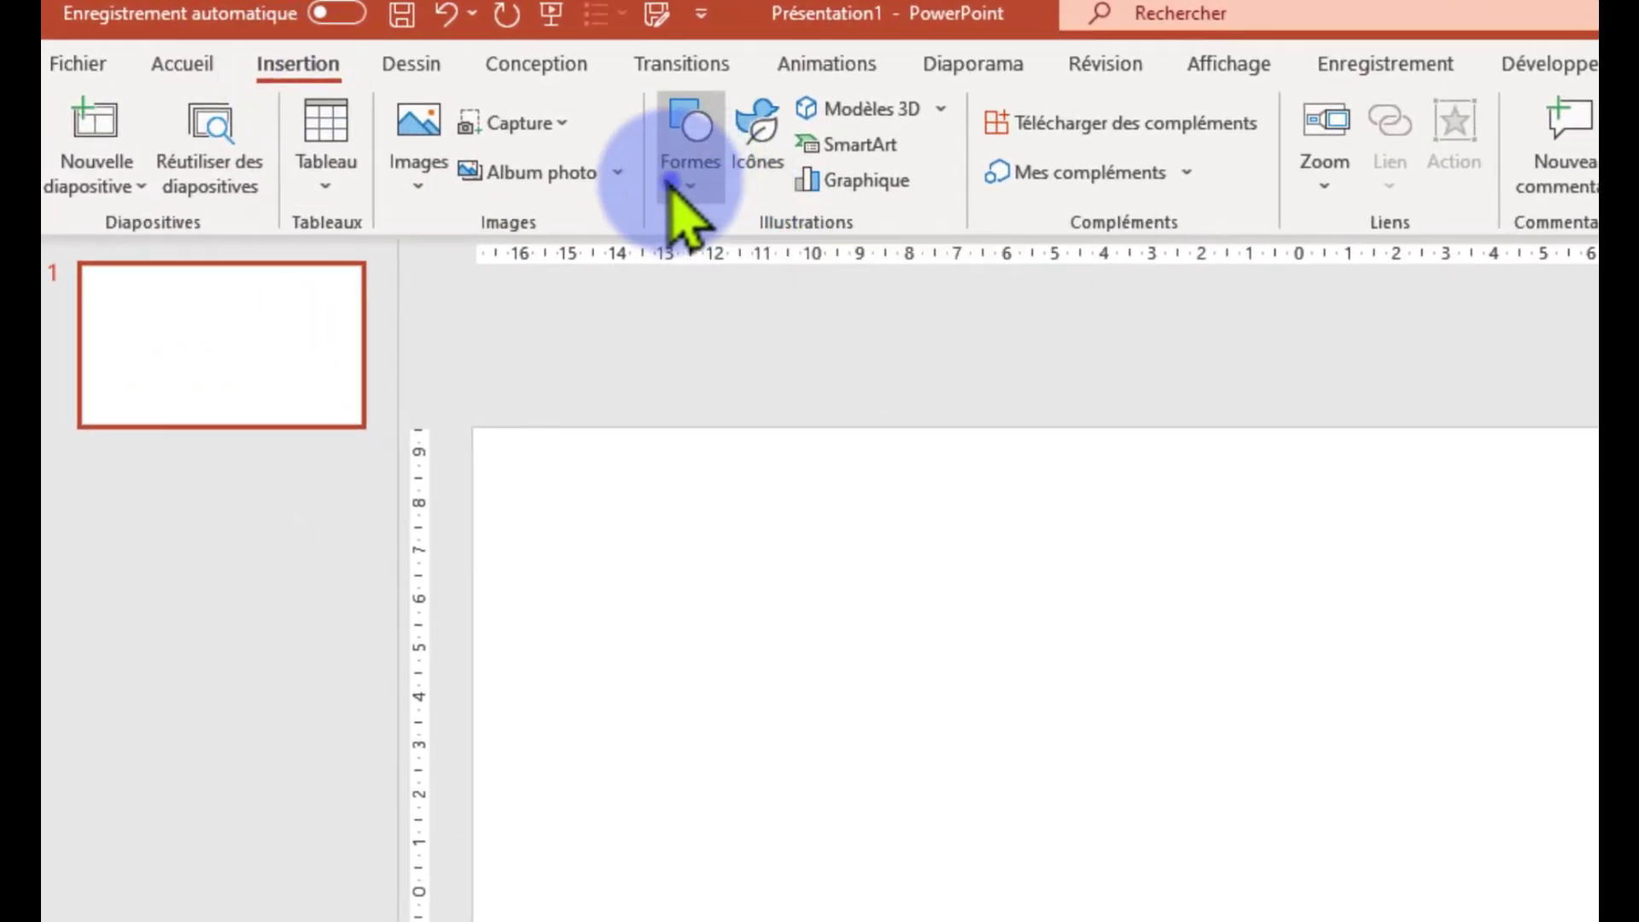
pyautogui.click(673, 188)
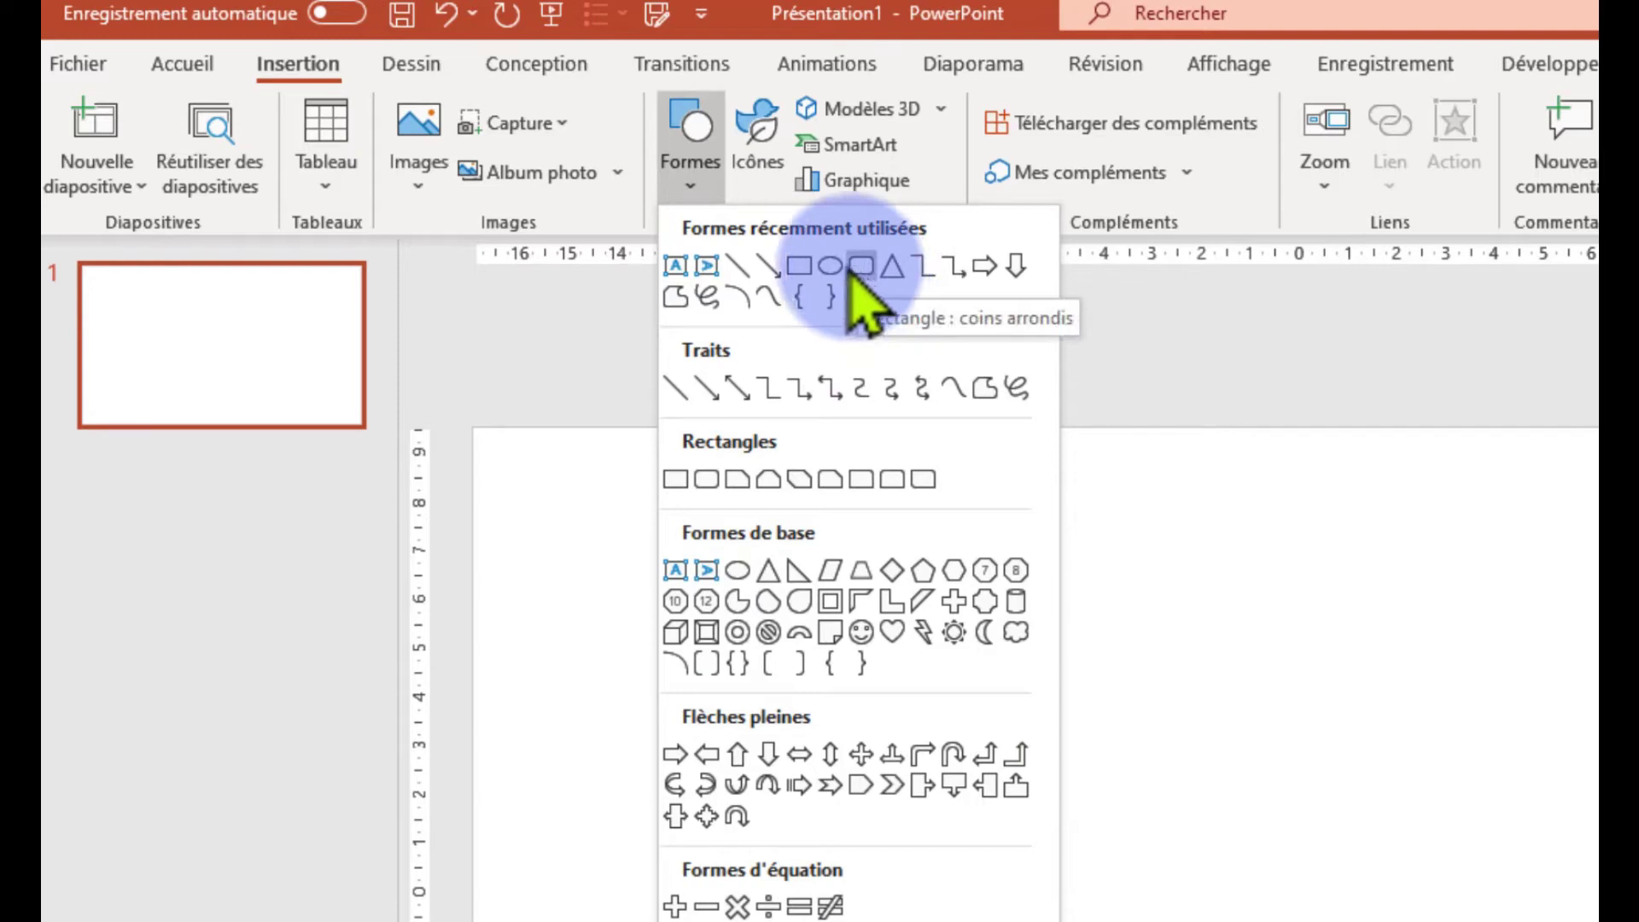
pyautogui.click(854, 273)
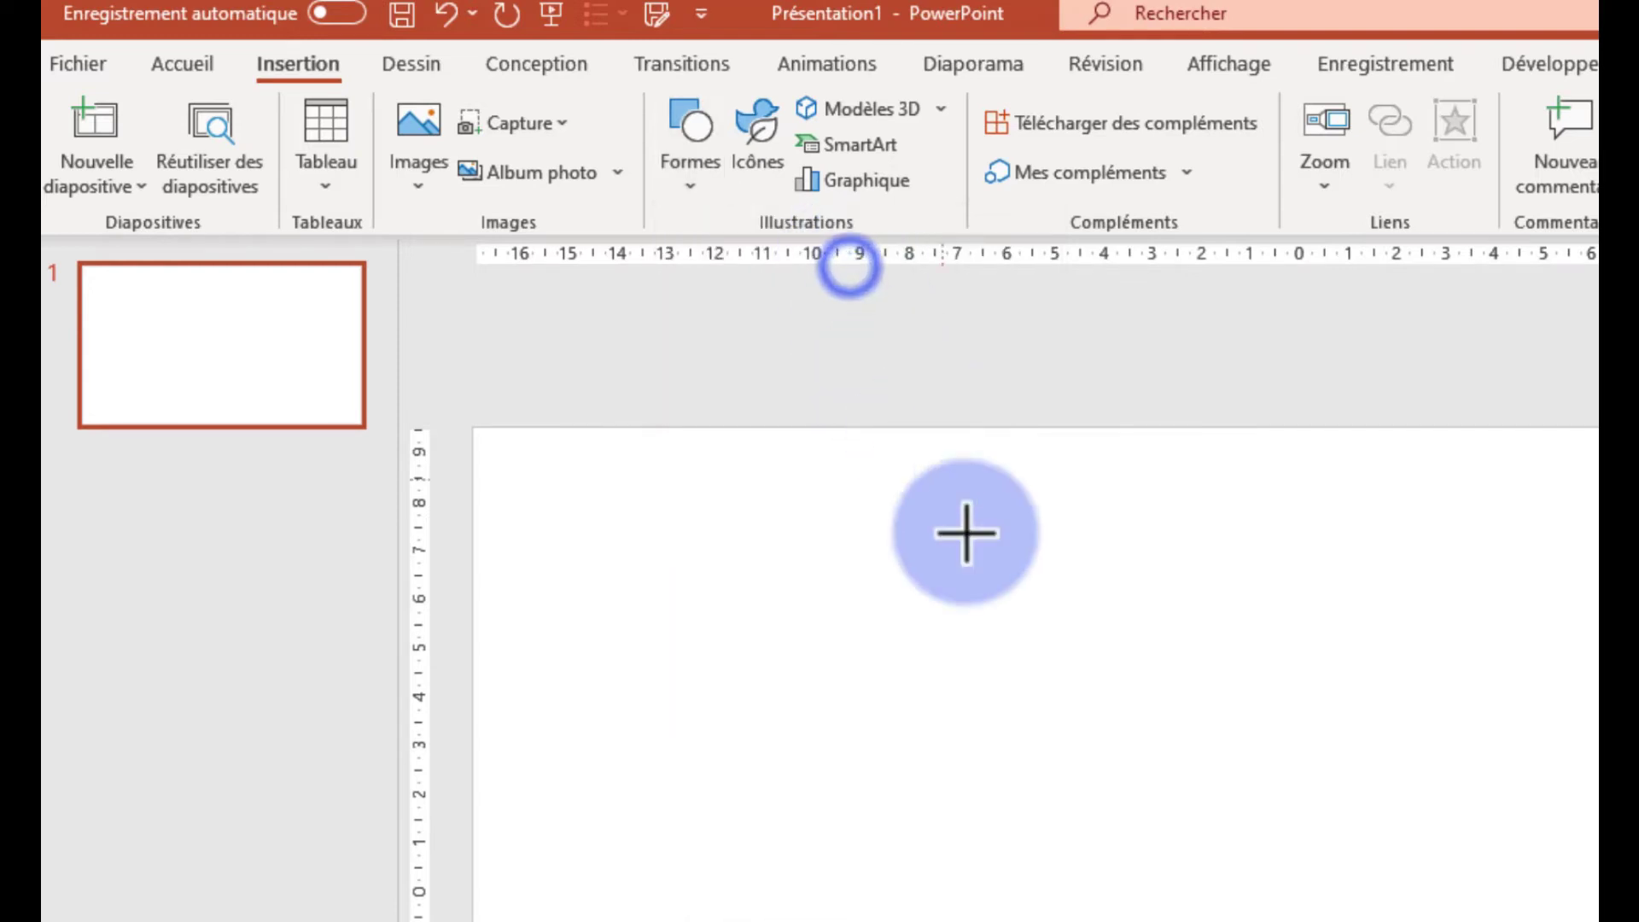
pyautogui.moveTo(995, 602); pyautogui.dragTo(1534, 869)
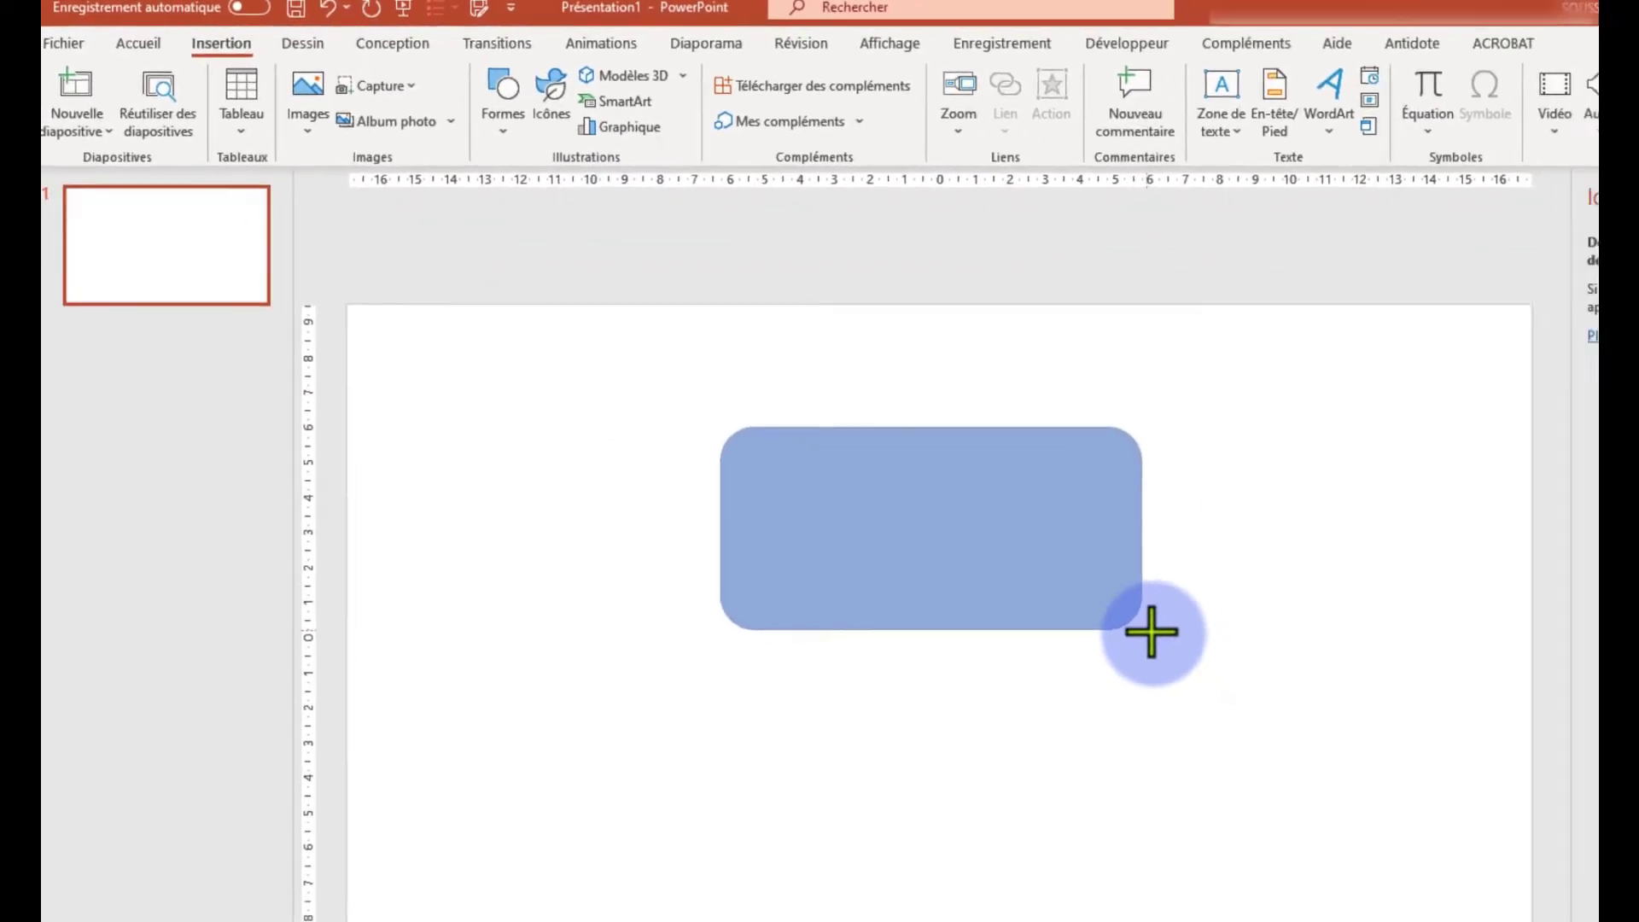
pyautogui.moveTo(1296, 731); pyautogui.dragTo(1296, 731)
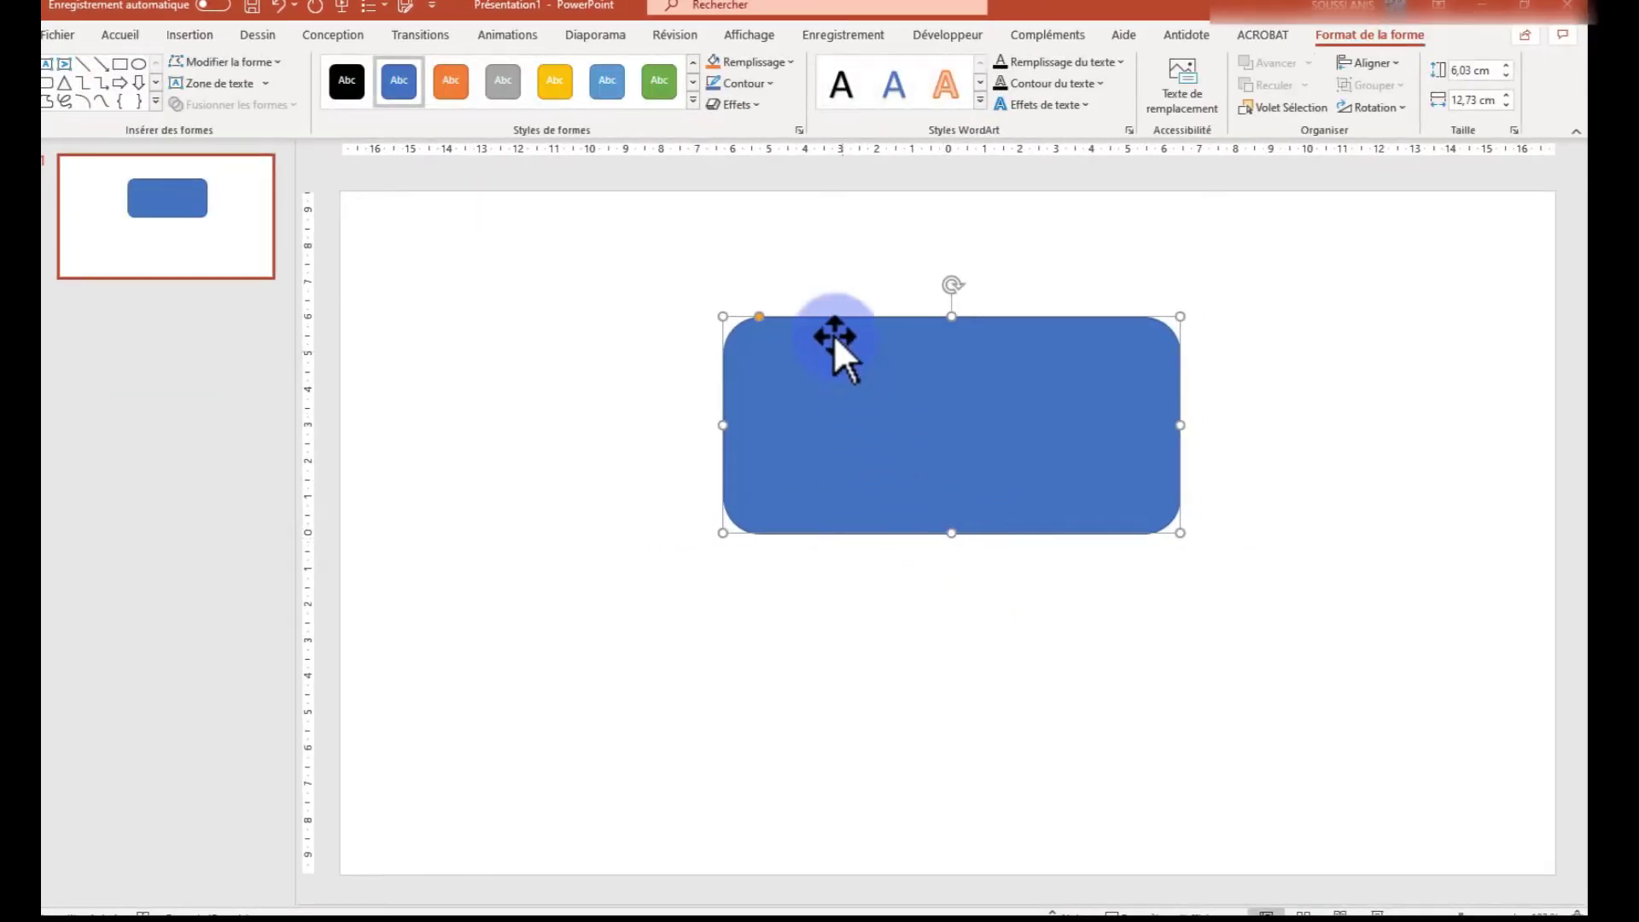
# Draw a narrow 9,53 cm by 0,52 cm post hanging below the rounded rectangle.
pyautogui.click(48, 84)
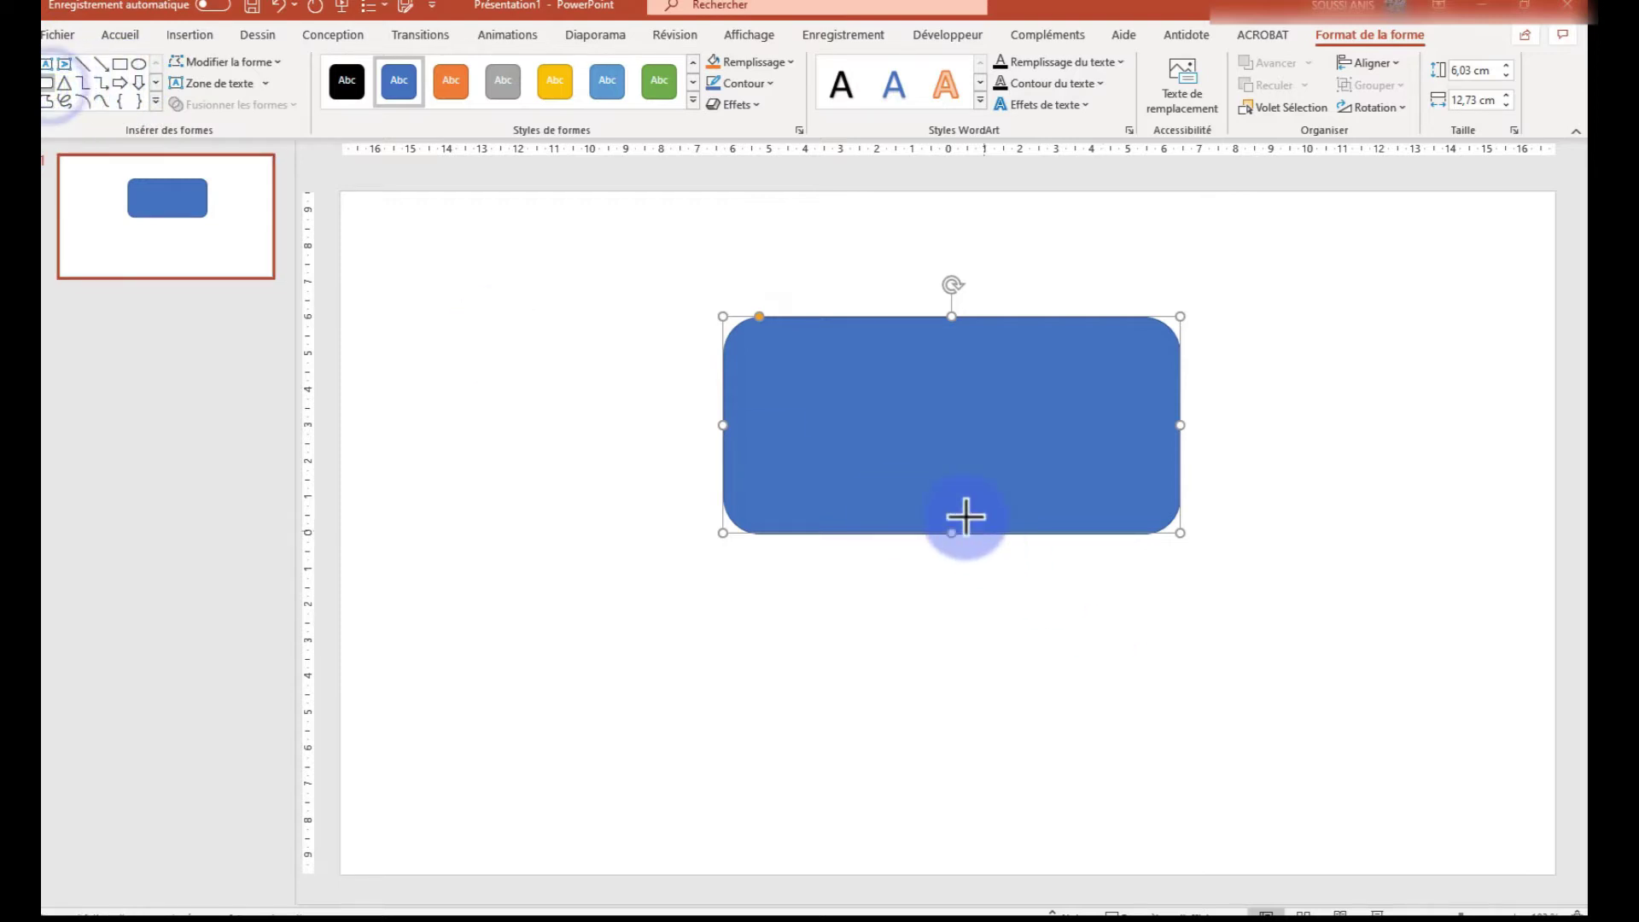
pyautogui.moveTo(941, 534); pyautogui.dragTo(947, 871)
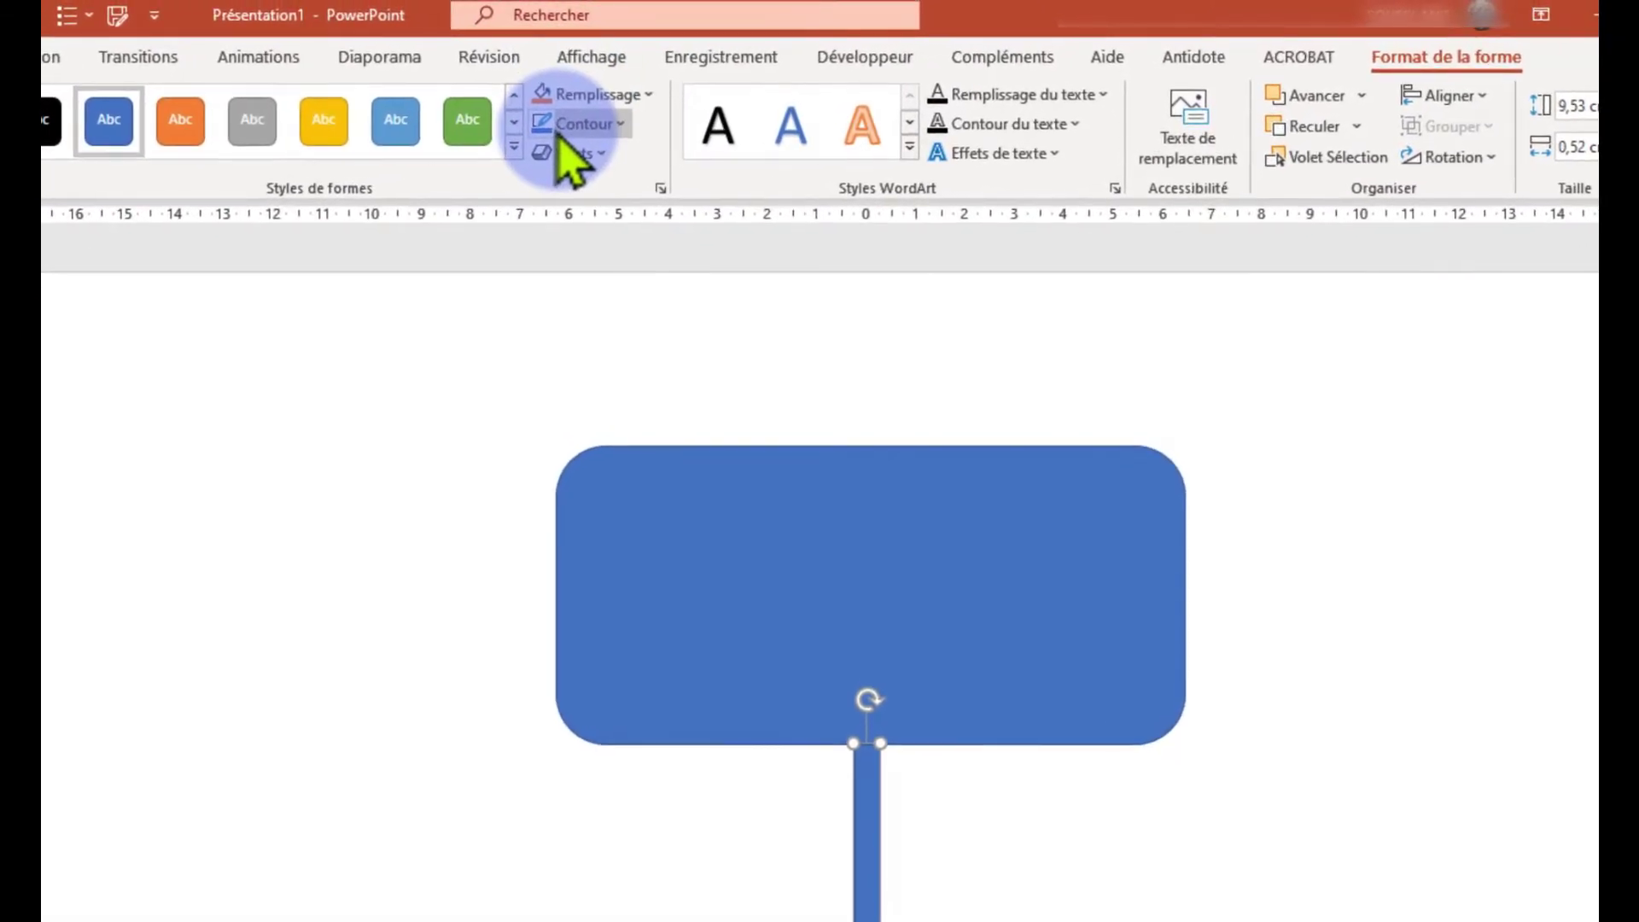
# Fill the post grey and give it a dark outline.
pyautogui.click(628, 94)
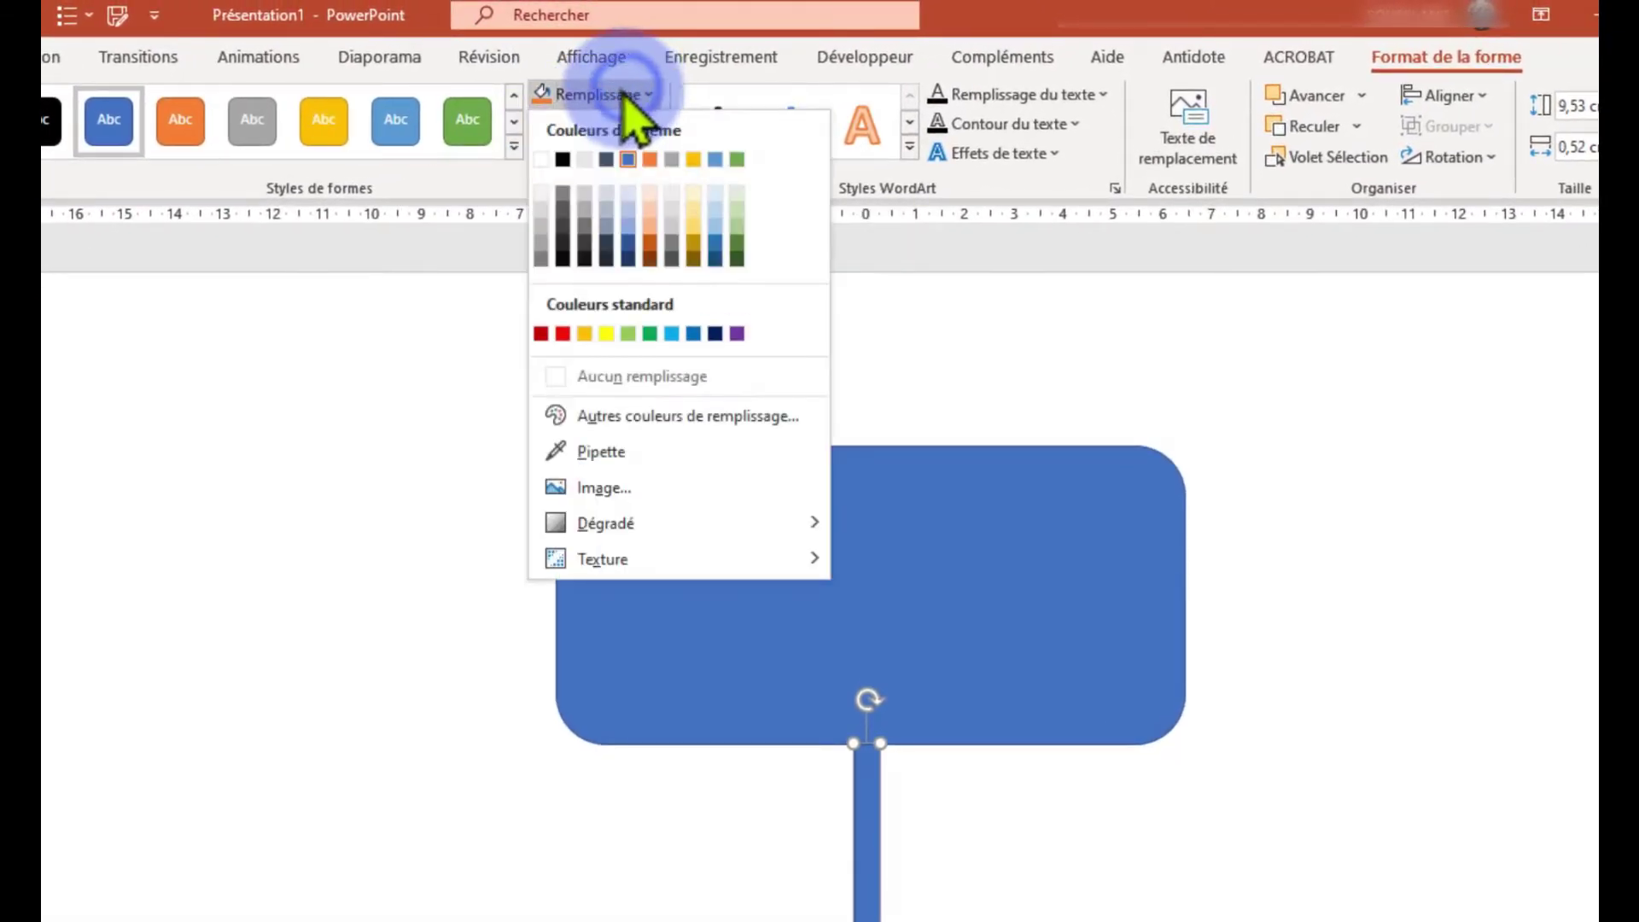
pyautogui.click(563, 195)
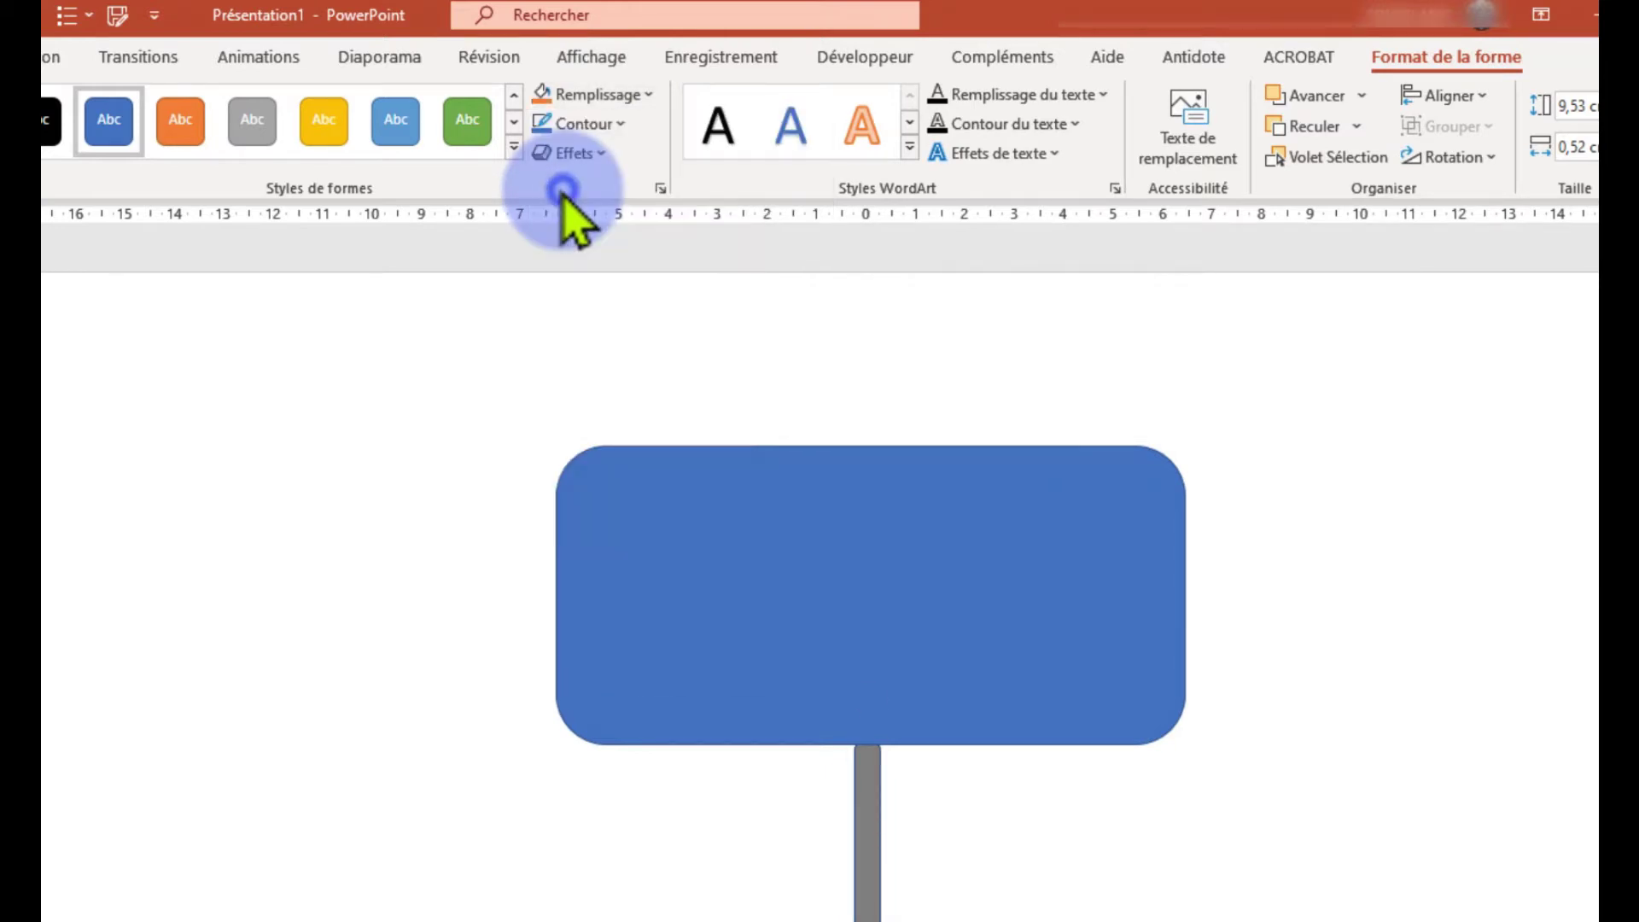
pyautogui.click(608, 128)
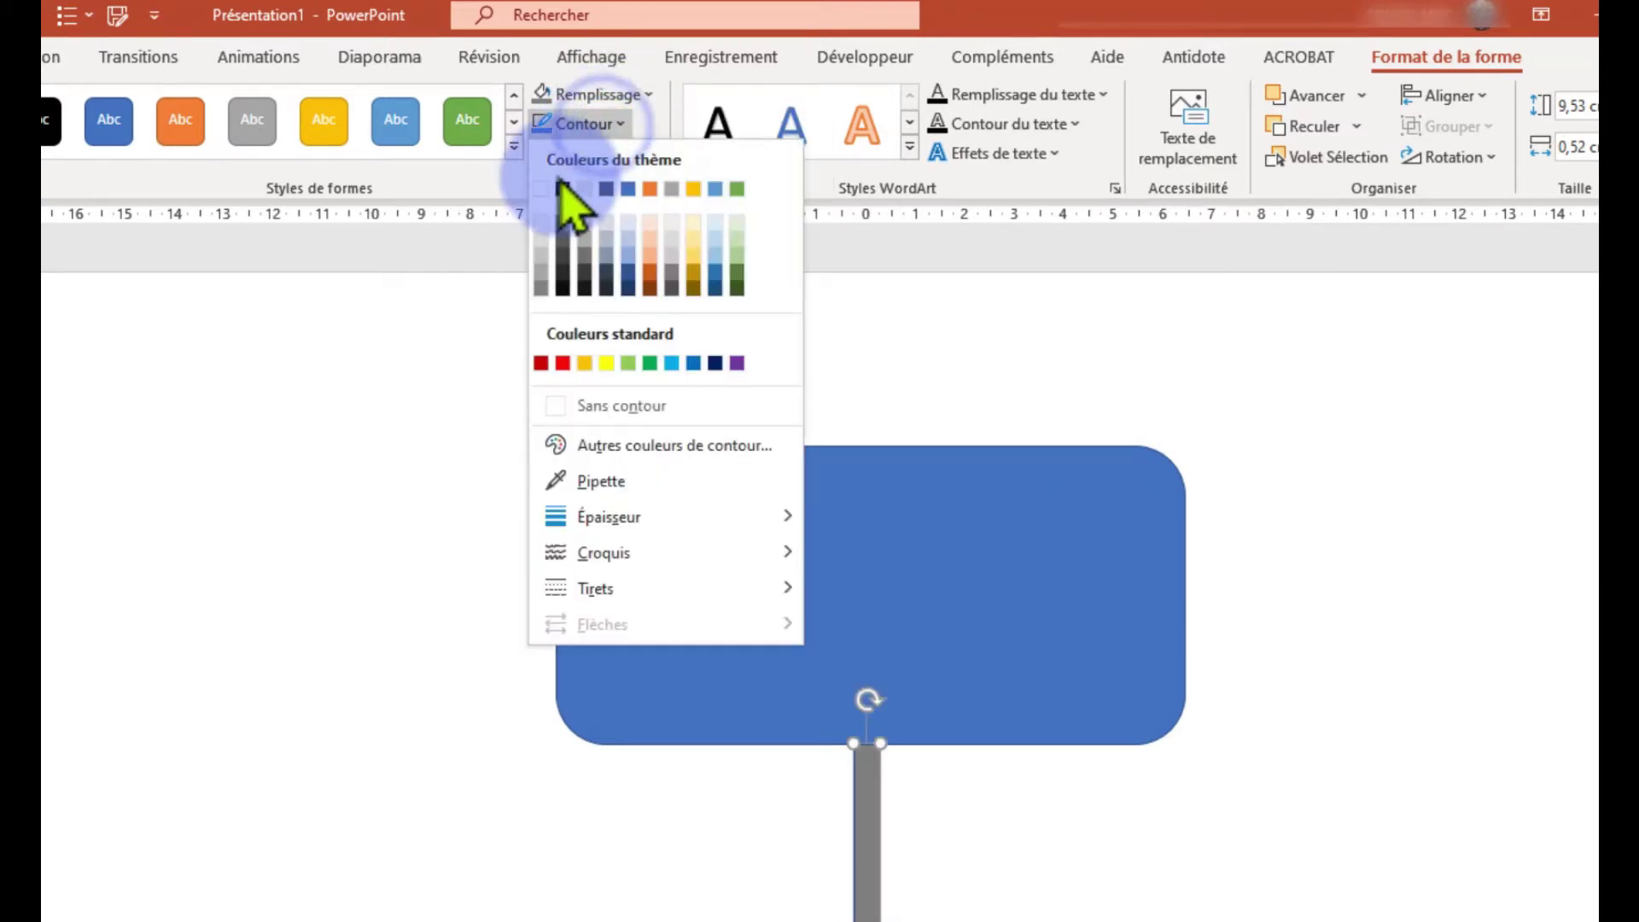
pyautogui.click(561, 190)
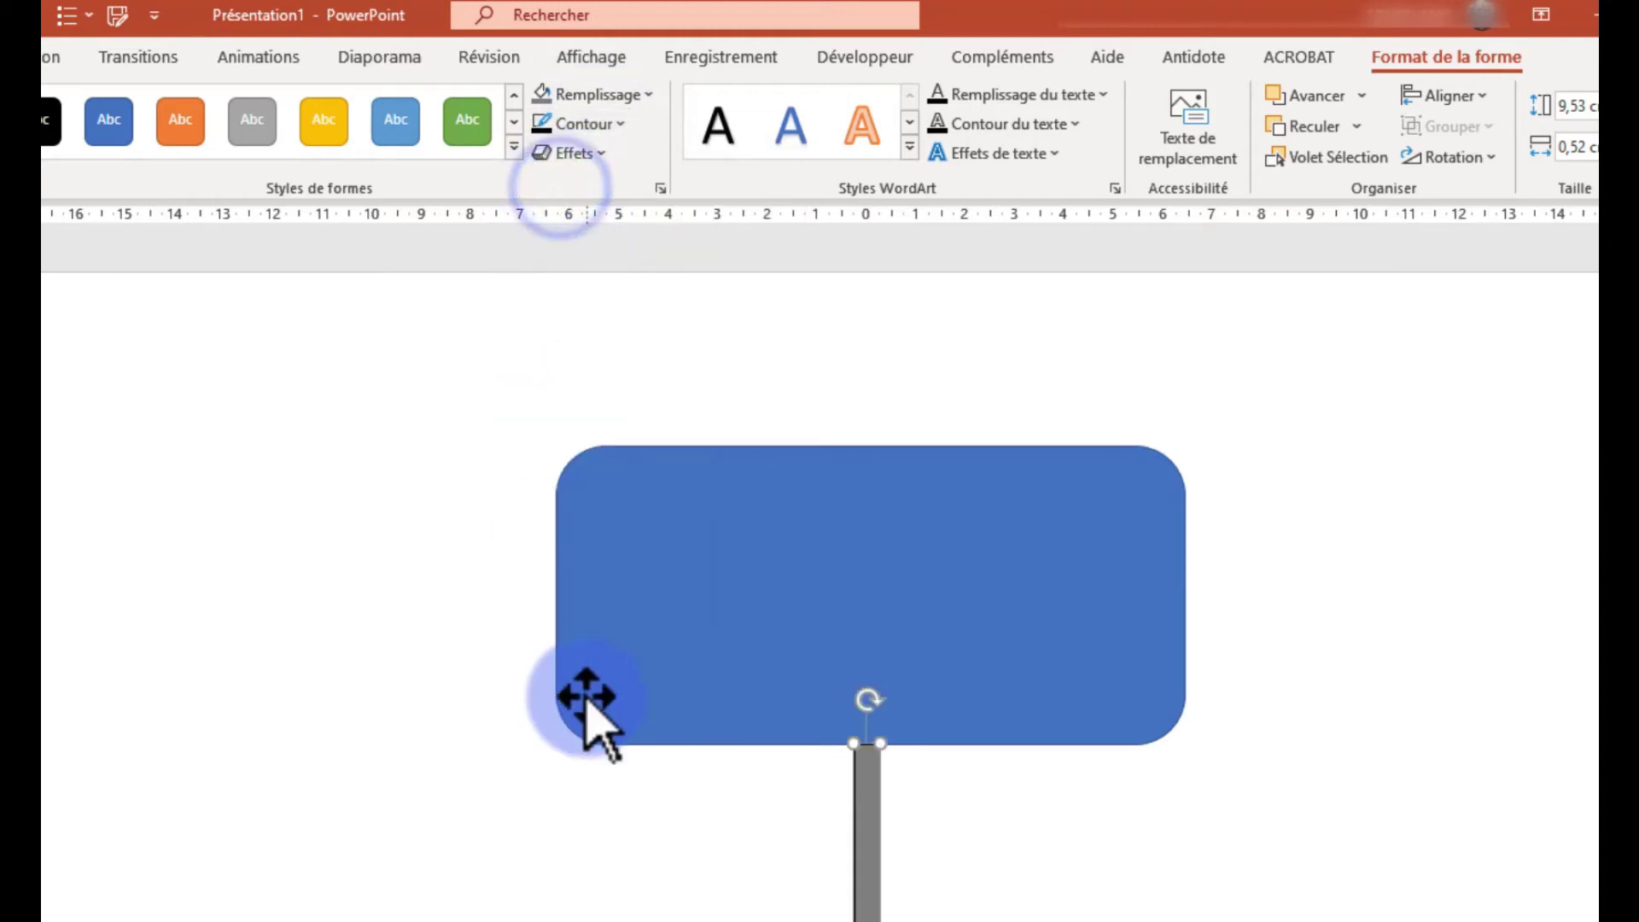
# Widen the blue sign panel to 14,48 cm and centre it over the post.
pyautogui.click(781, 583)
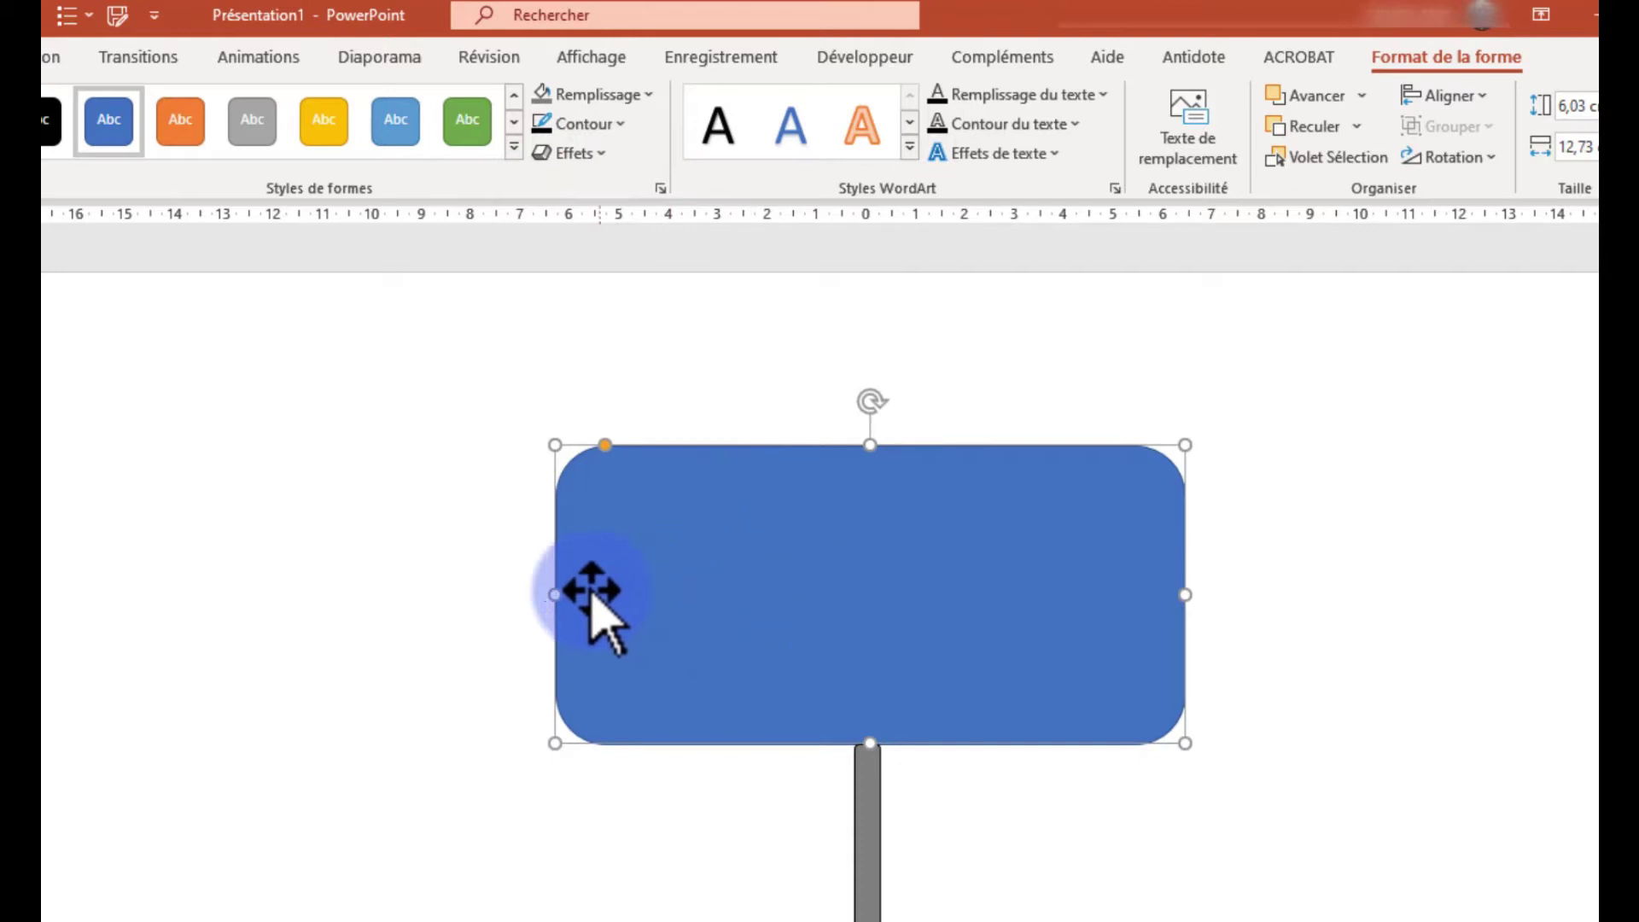
pyautogui.moveTo(555, 591); pyautogui.dragTo(468, 589)
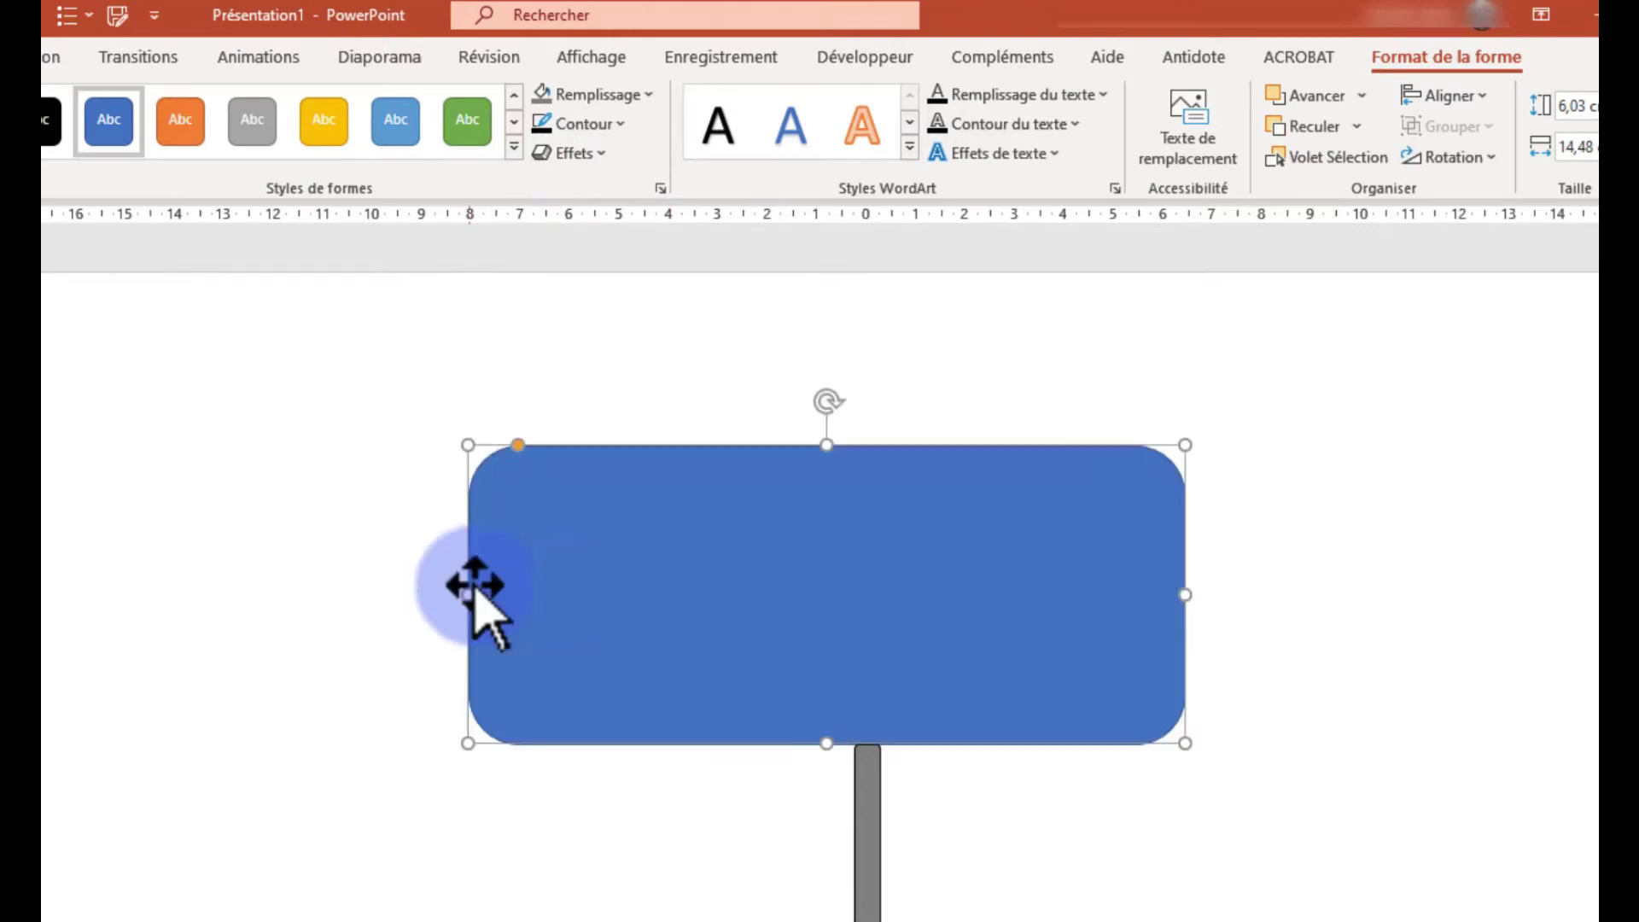
pyautogui.moveTo(782, 563); pyautogui.dragTo(801, 562)
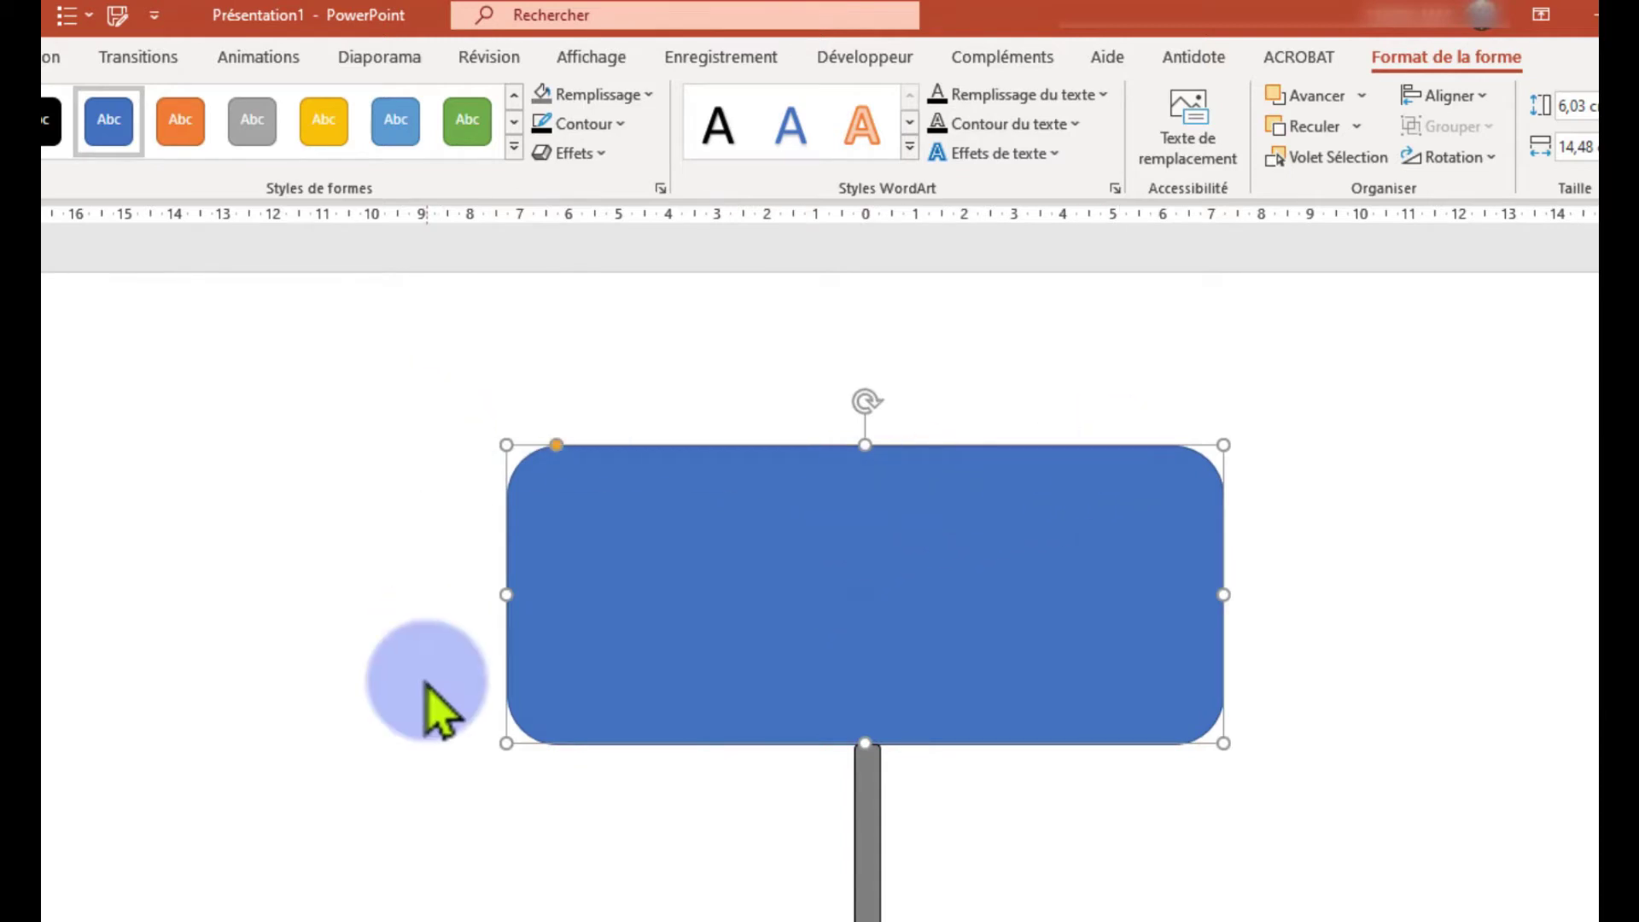
# Give the sign panel a 6 pt outline in standard red.
pyautogui.click(598, 124)
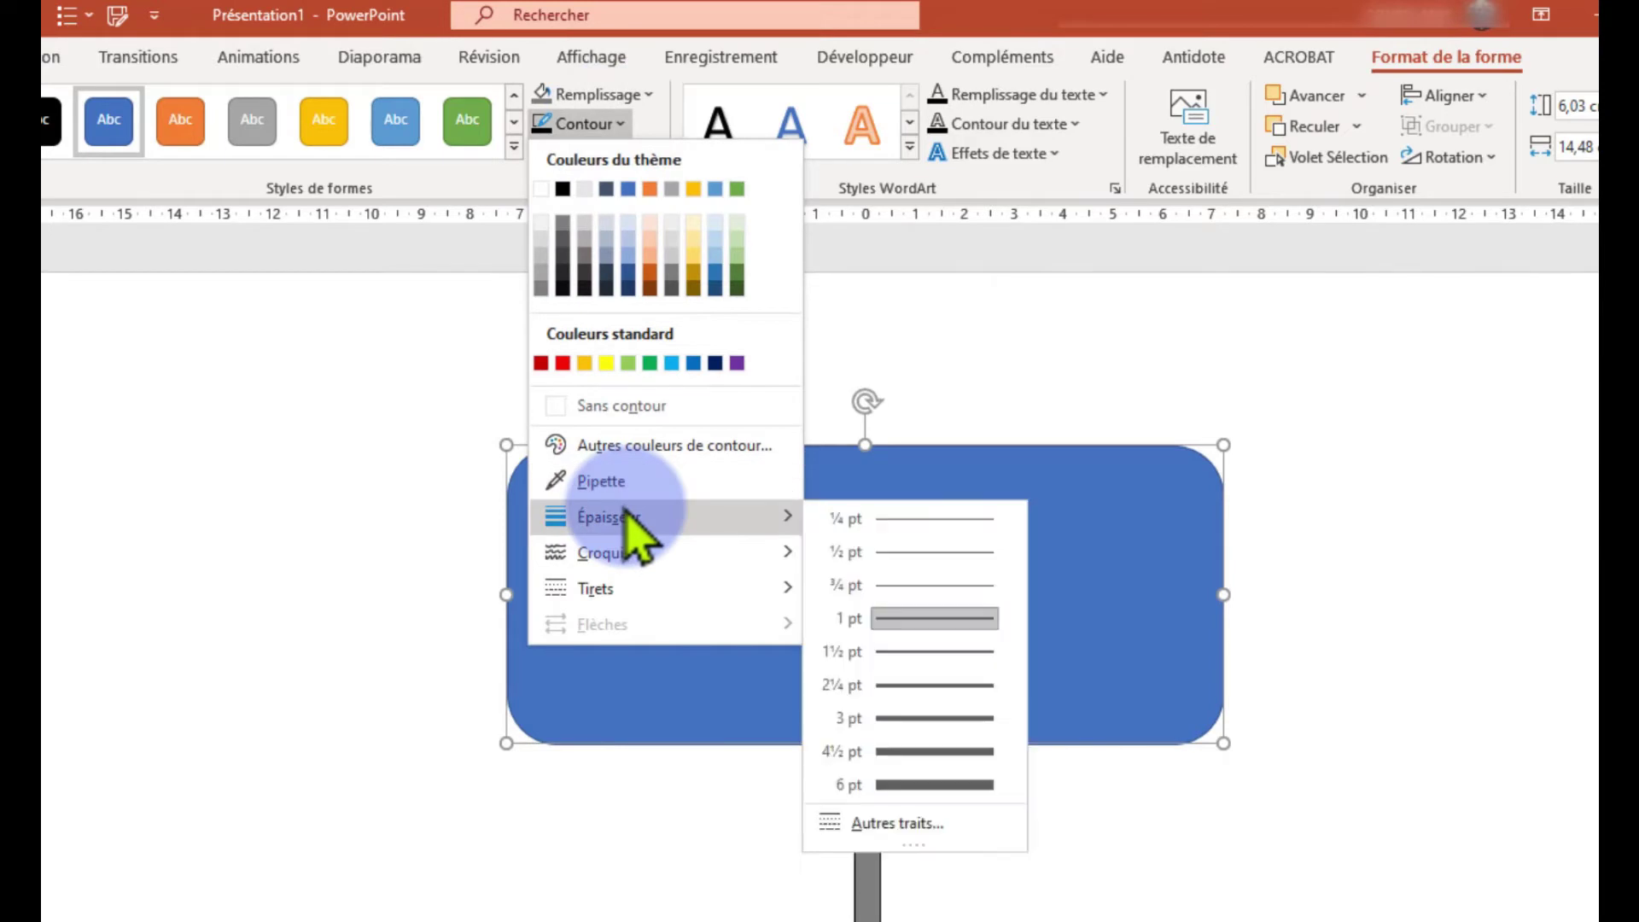
pyautogui.moveTo(610, 516)
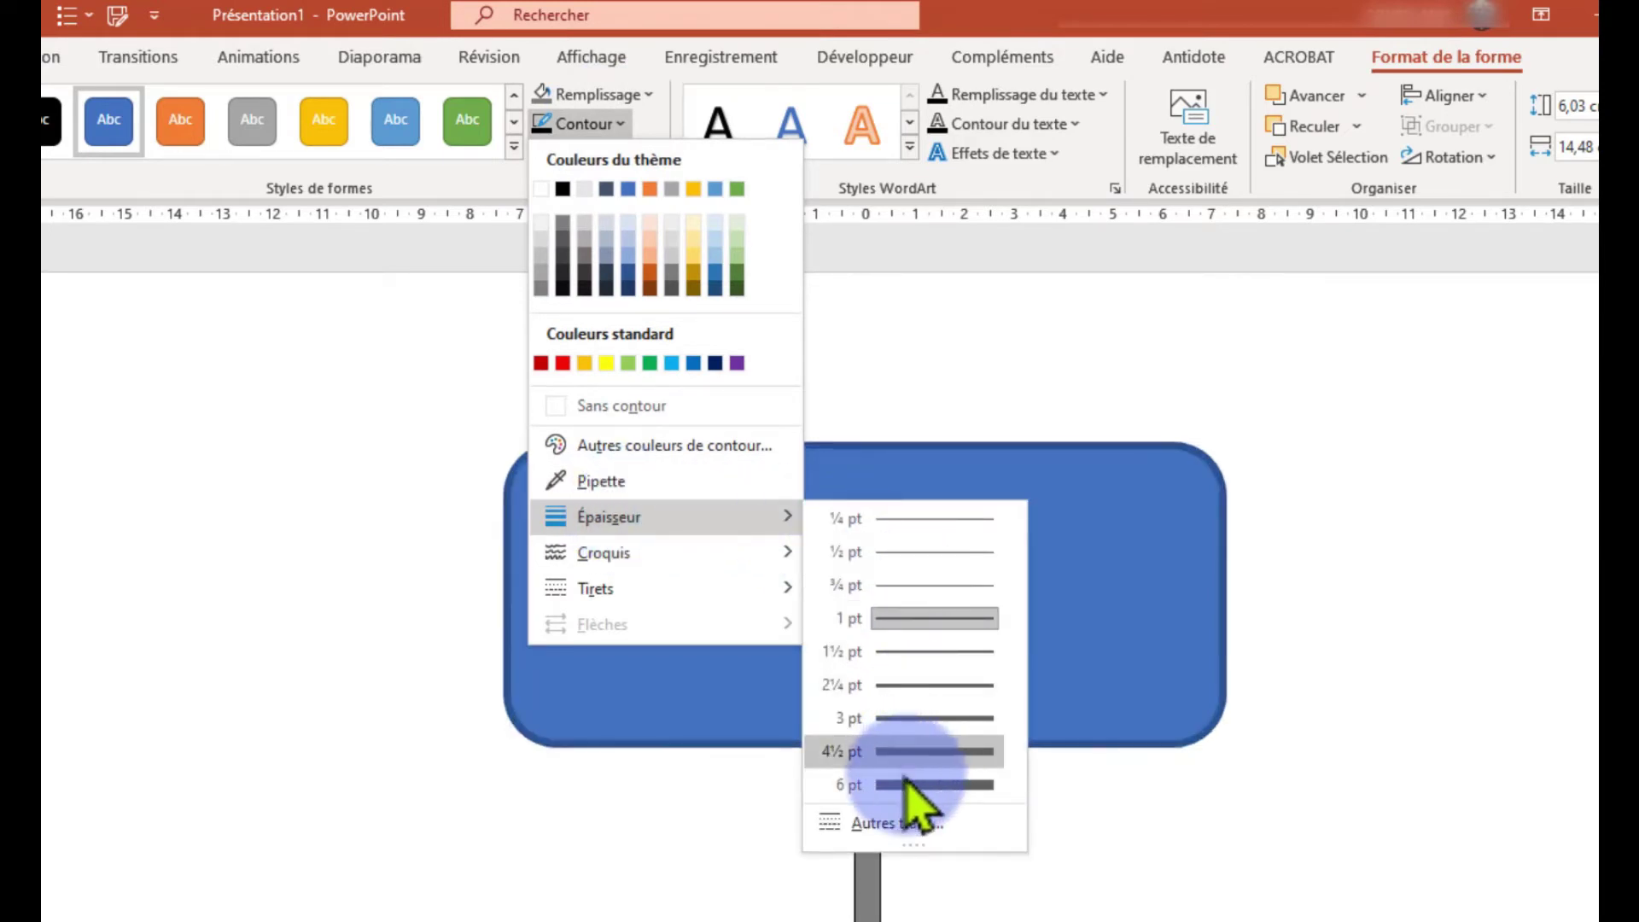
pyautogui.click(905, 783)
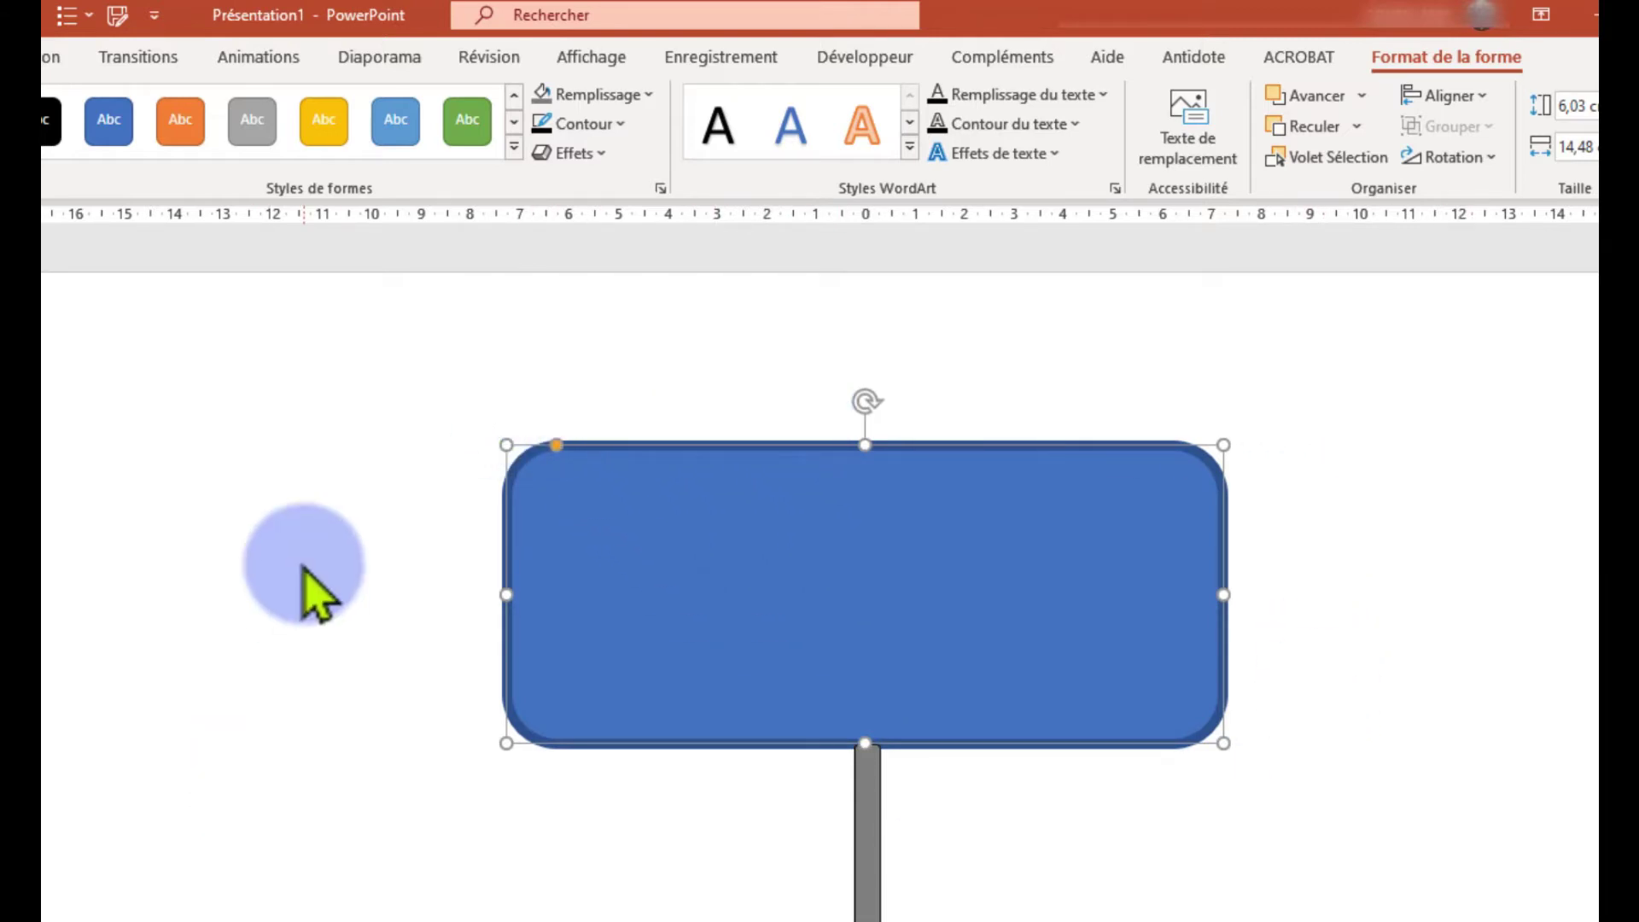
pyautogui.click(574, 123)
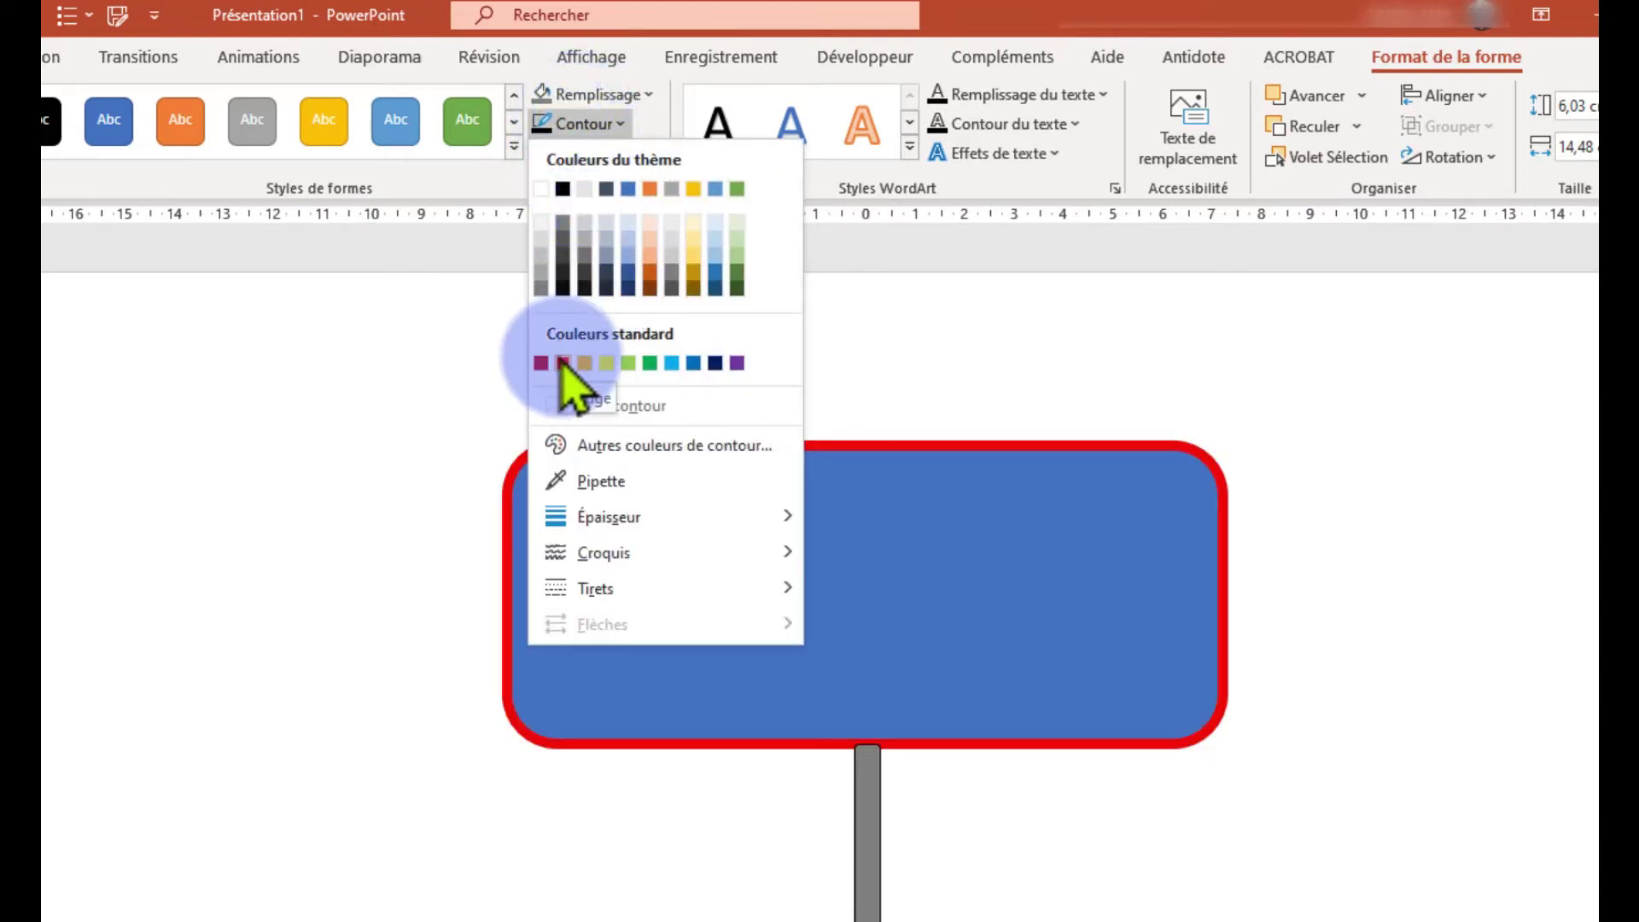
pyautogui.click(562, 363)
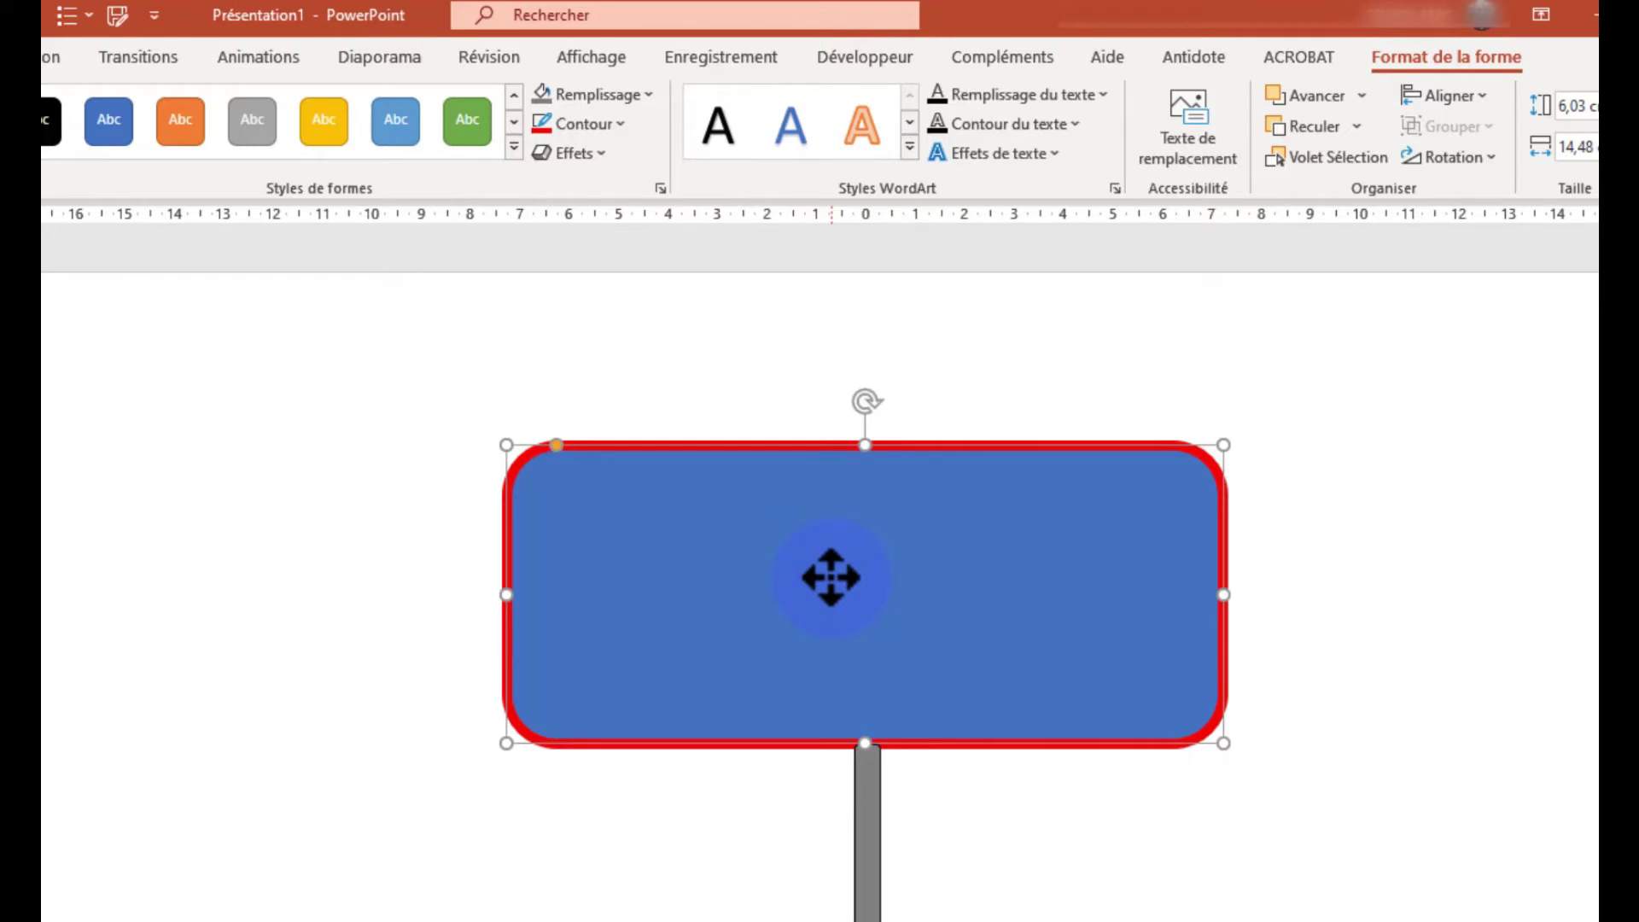
# Type 'Québec Test' on the sign and enlarge it to 72-point text.
pyautogui.write('Québec Test')
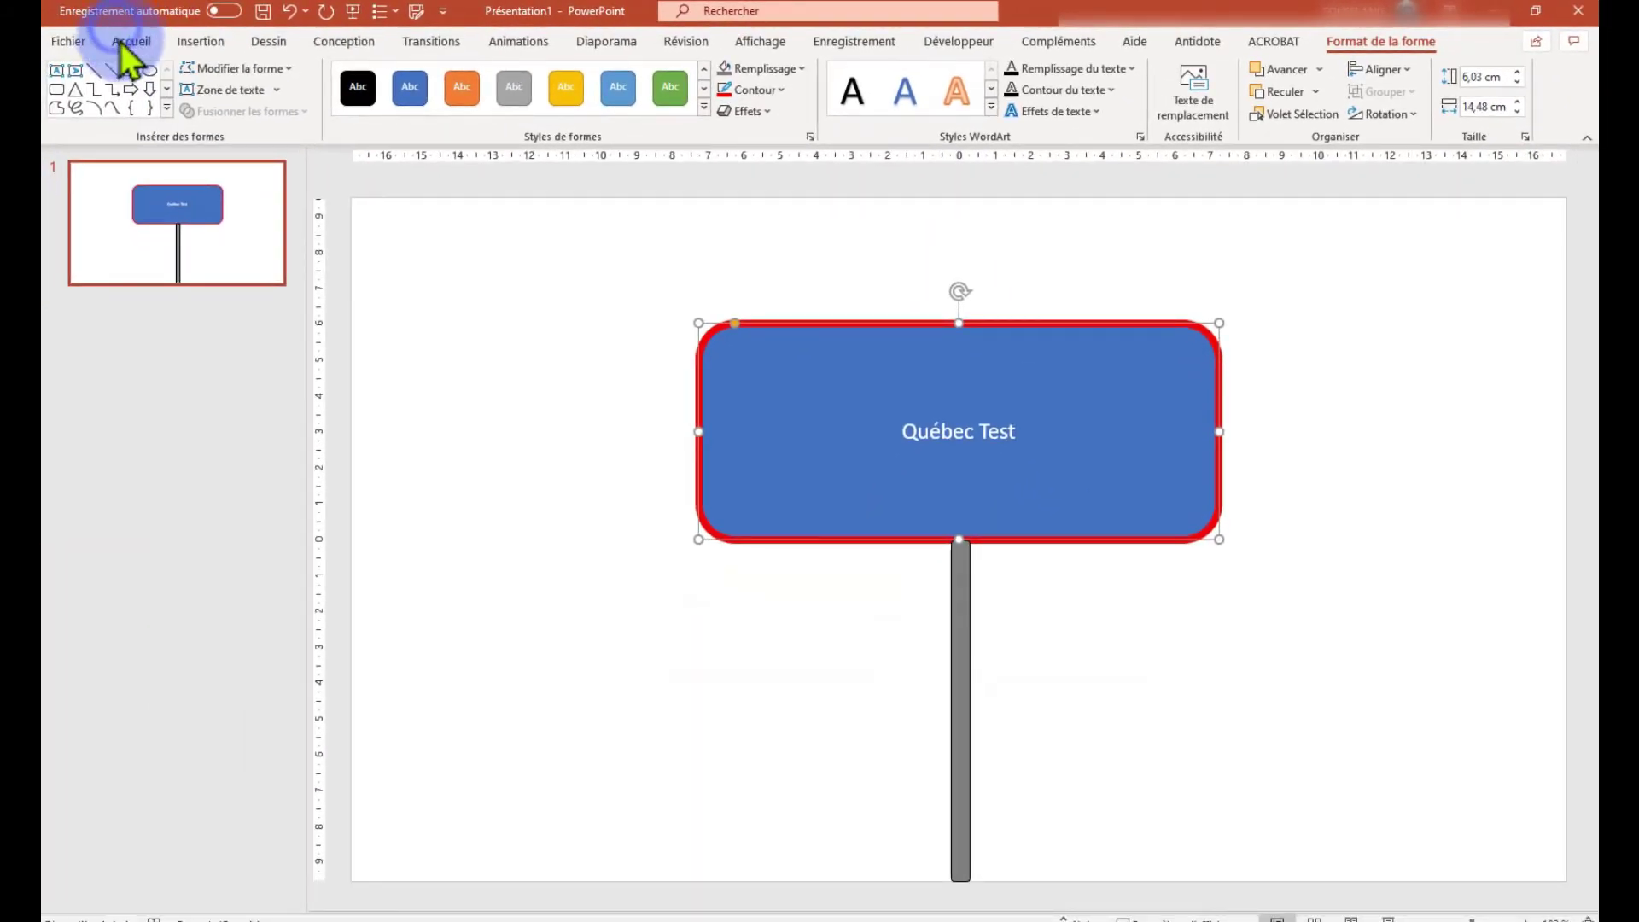
pyautogui.click(128, 43)
pyautogui.click(565, 76)
pyautogui.click(566, 76)
pyautogui.click(565, 76)
pyautogui.click(566, 76)
pyautogui.click(564, 83)
pyautogui.click(564, 84)
pyautogui.click(565, 84)
pyautogui.click(564, 83)
pyautogui.click(564, 83)
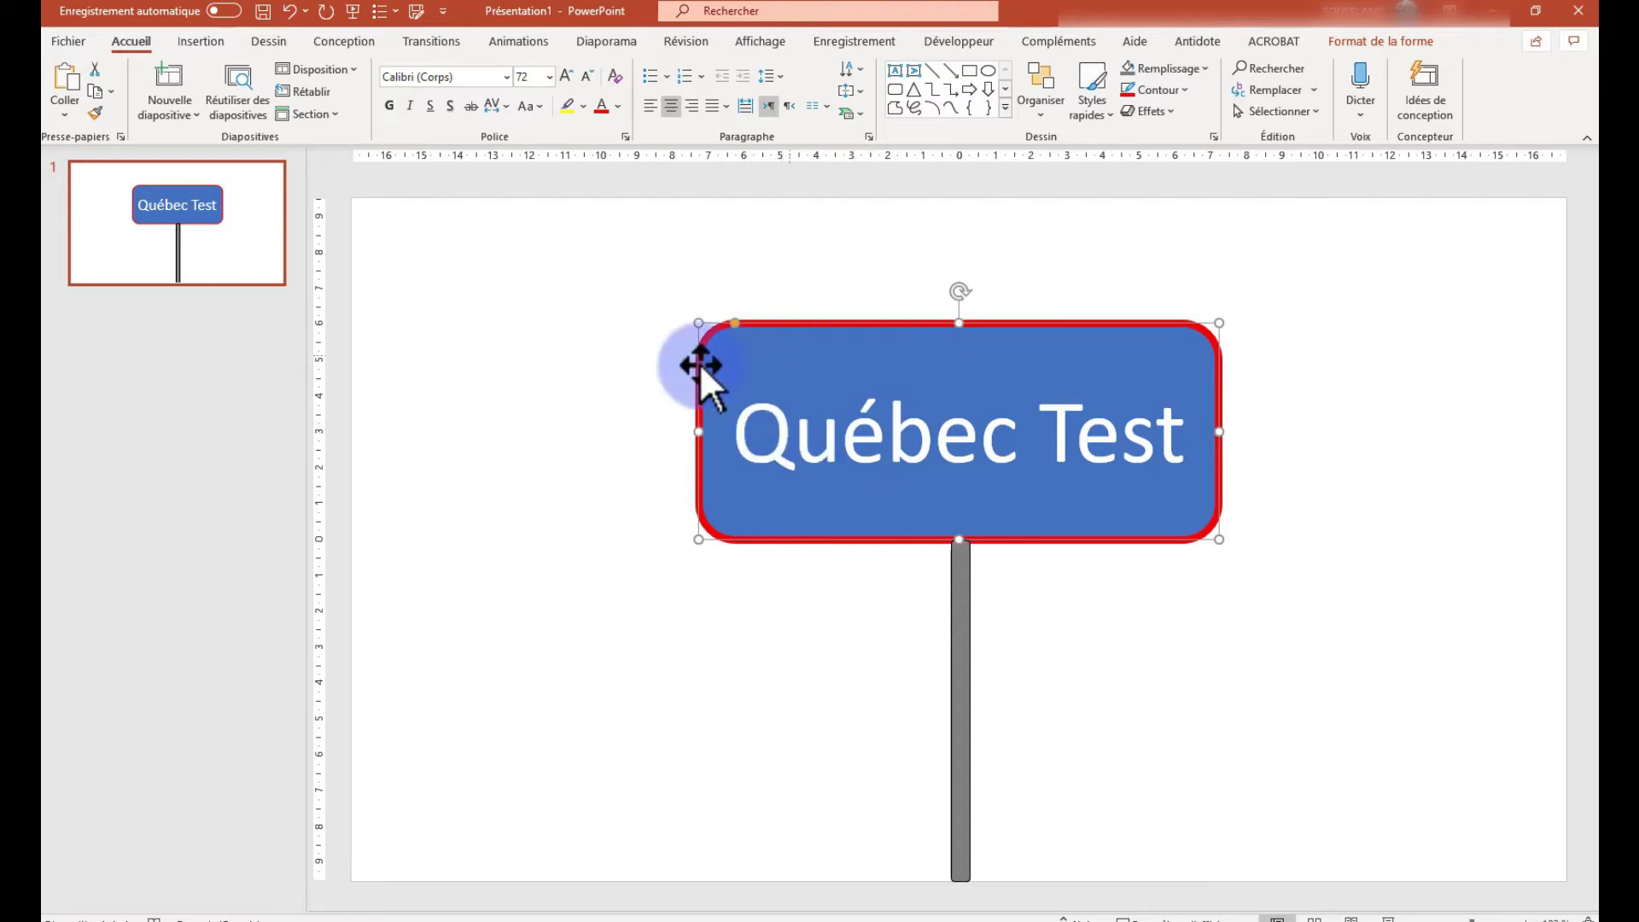
# Set the 'Québec Test' text fill to Accentuation1 blue so it blends into the panel.
pyautogui.click(1353, 43)
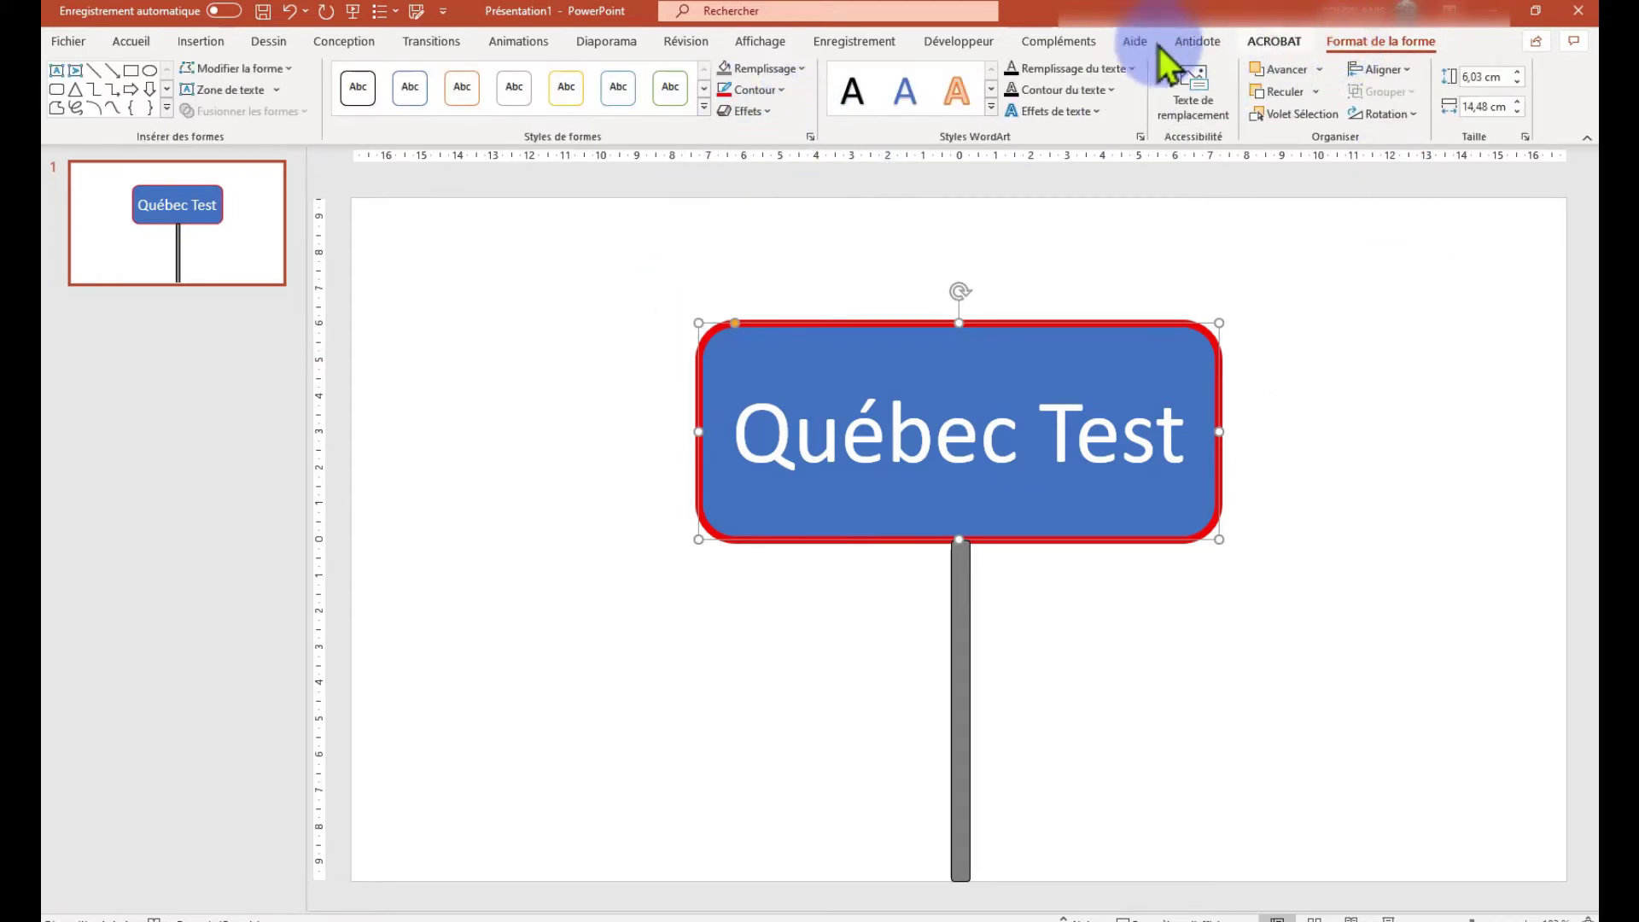
pyautogui.click(1085, 76)
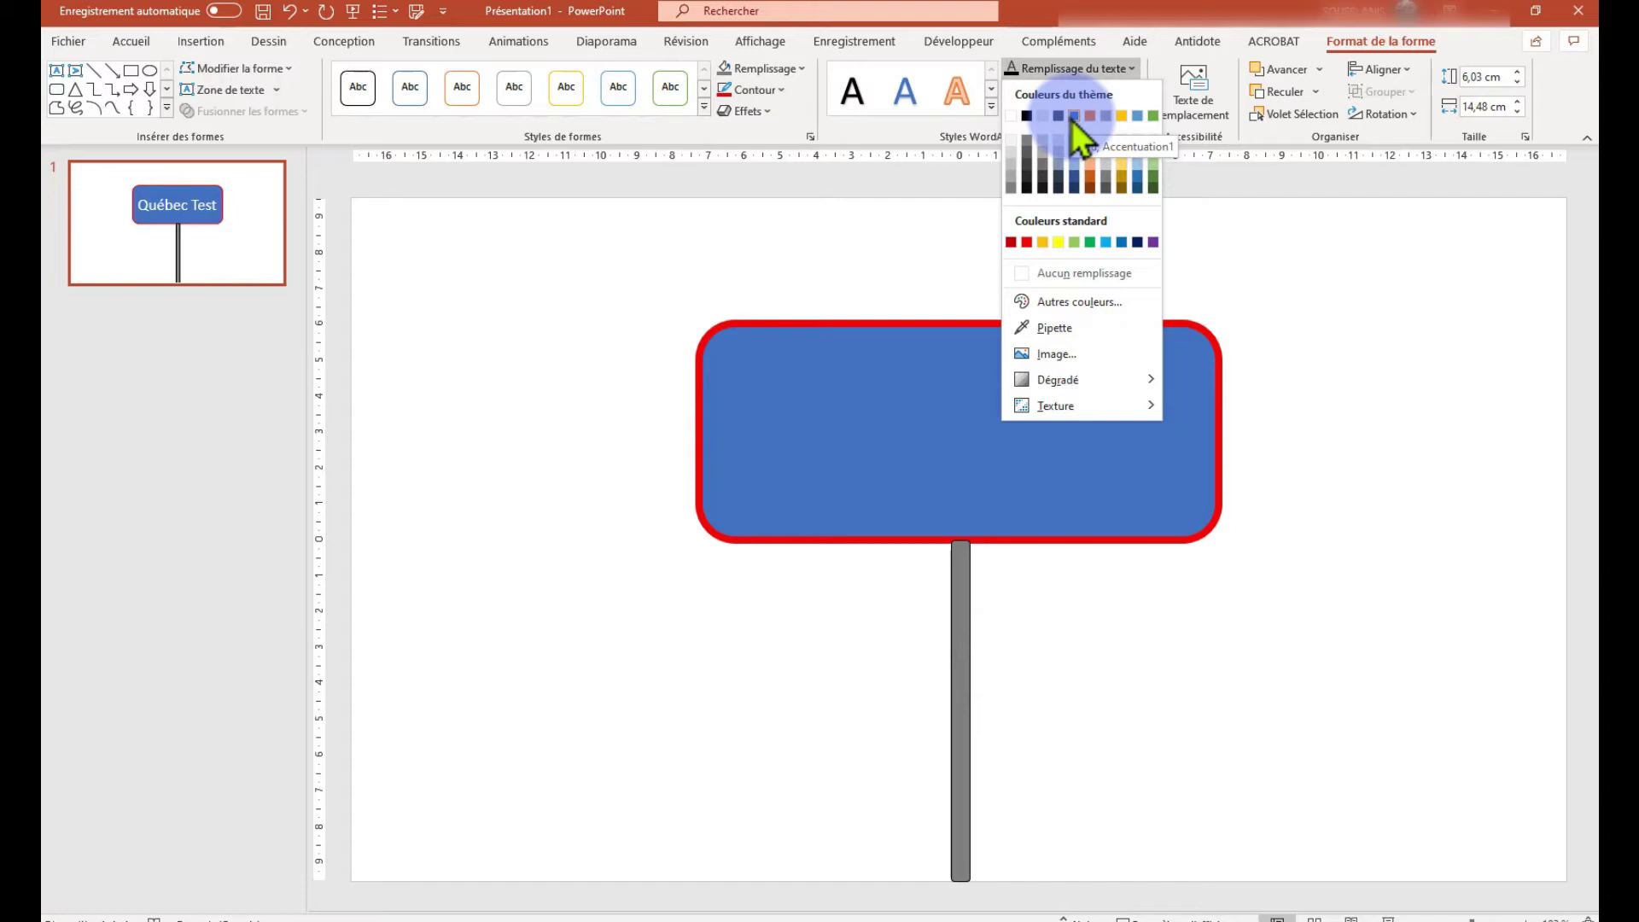
pyautogui.click(1073, 119)
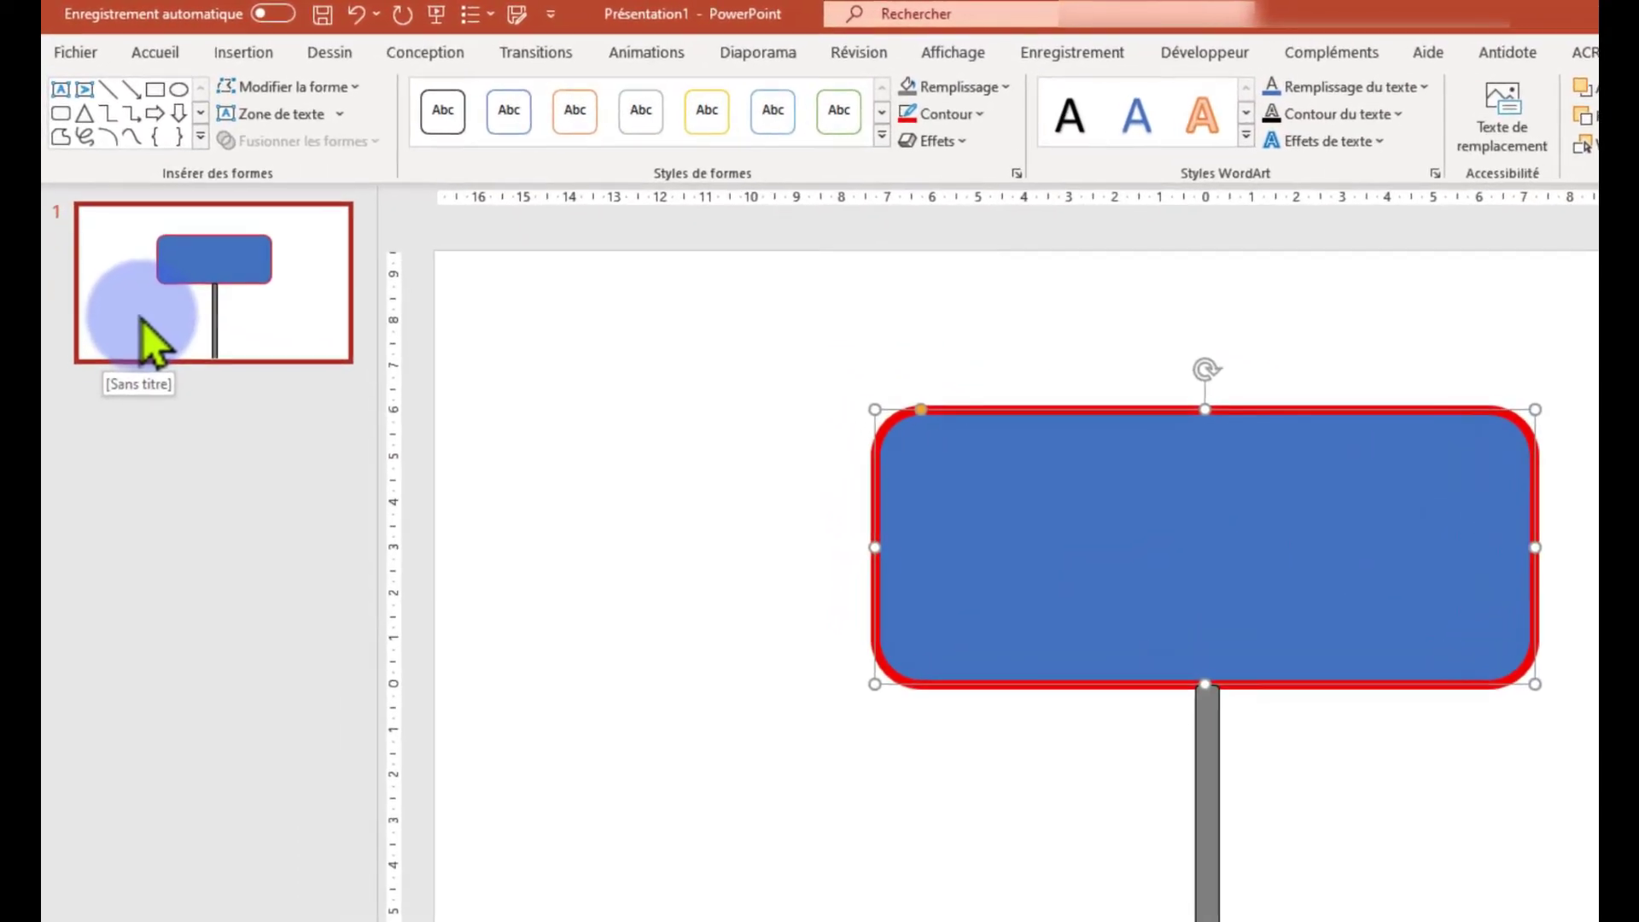
# Copy slide 1 and paste it as a new slide 2.
pyautogui.rightClick(142, 319)
pyautogui.click(224, 367)
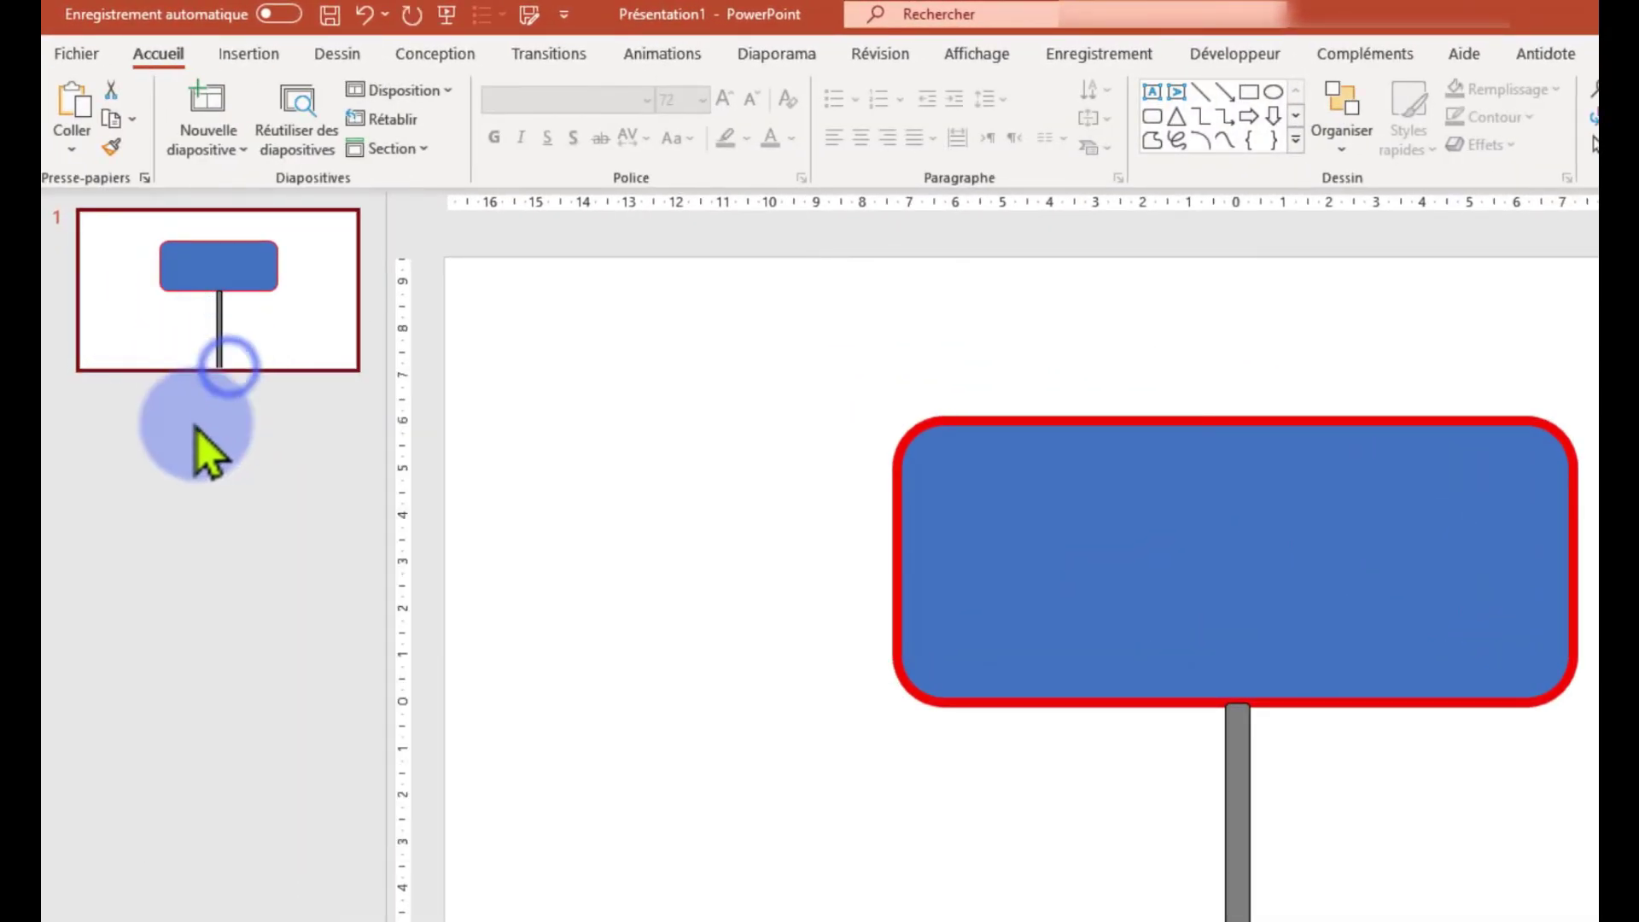
pyautogui.rightClick(195, 428)
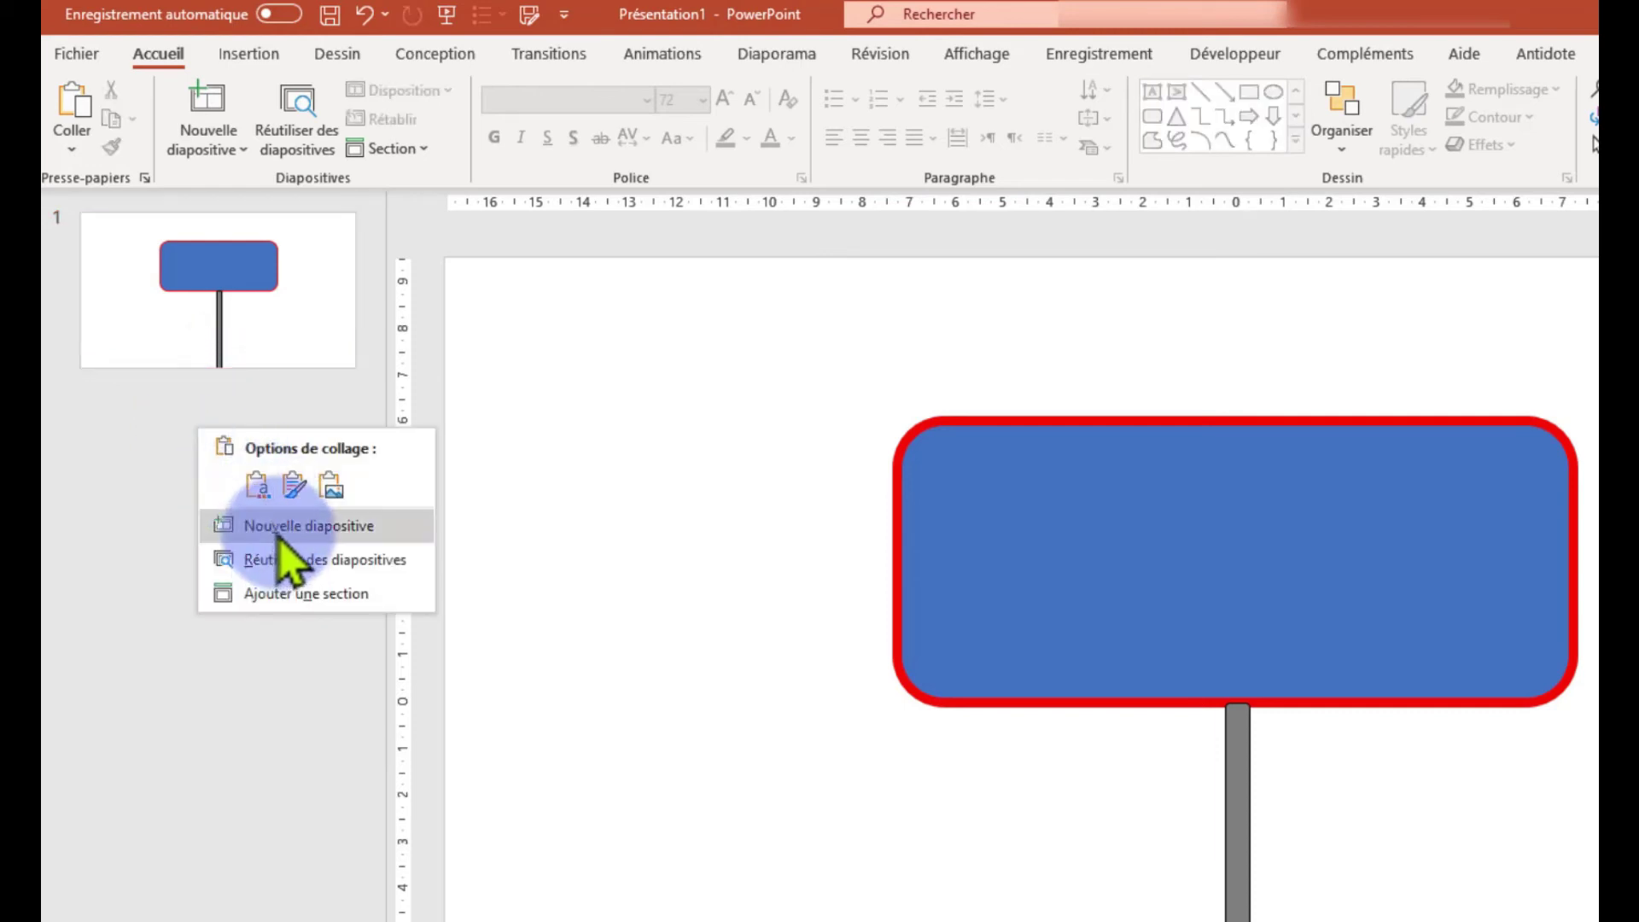
pyautogui.click(259, 487)
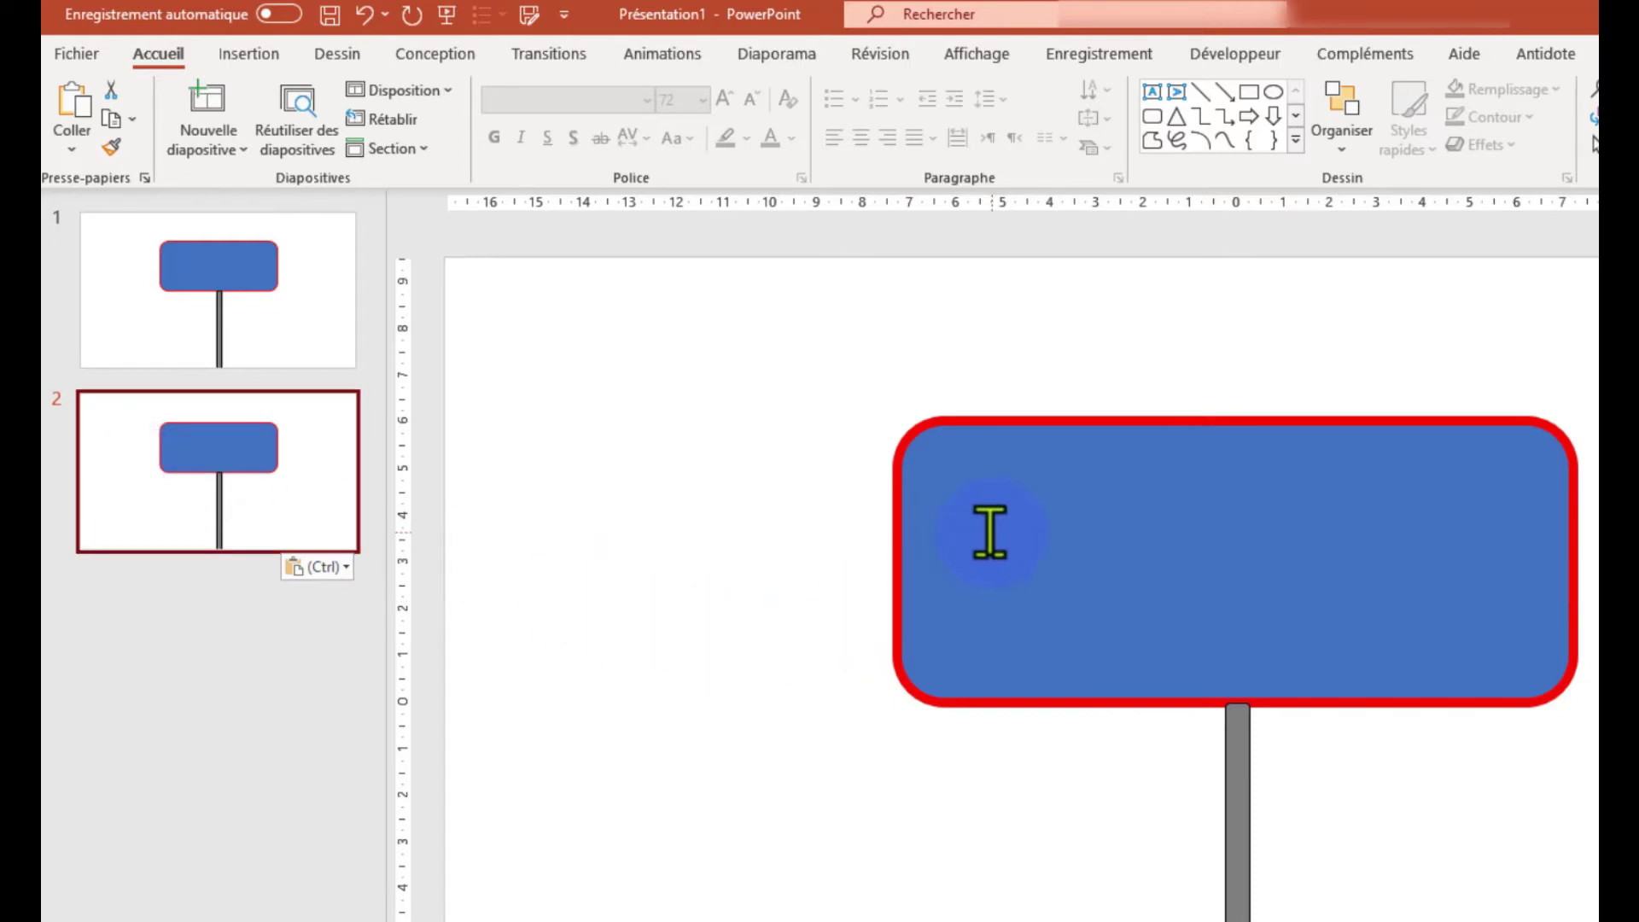
# Make the letter Q on slide 2's sign white.
pyautogui.click(965, 548)
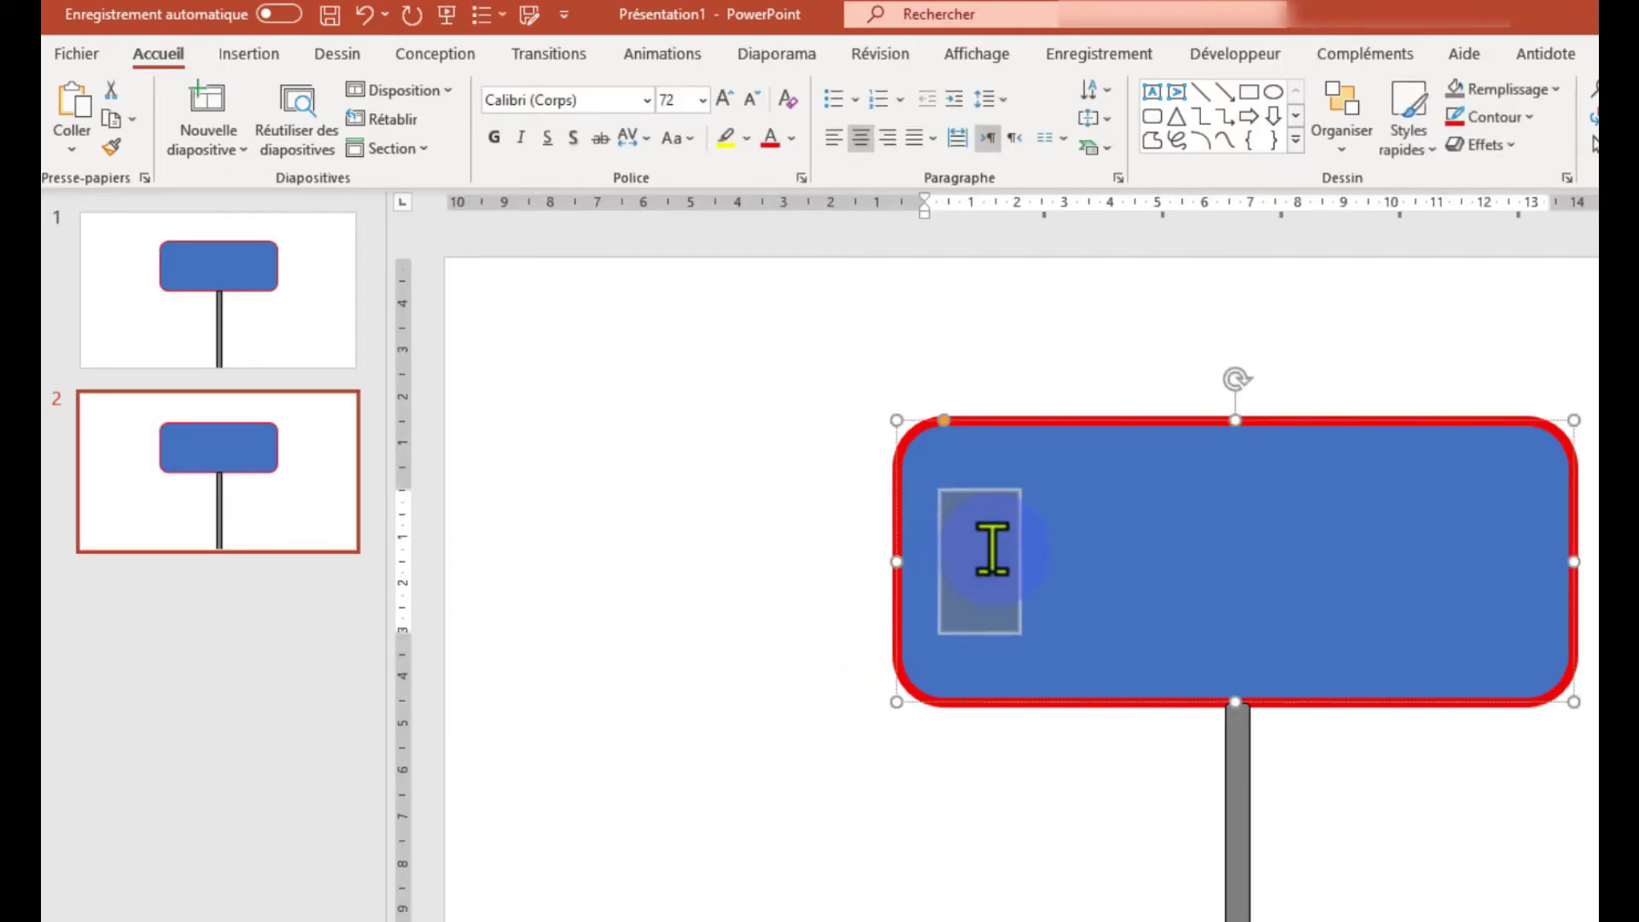
pyautogui.click(791, 138)
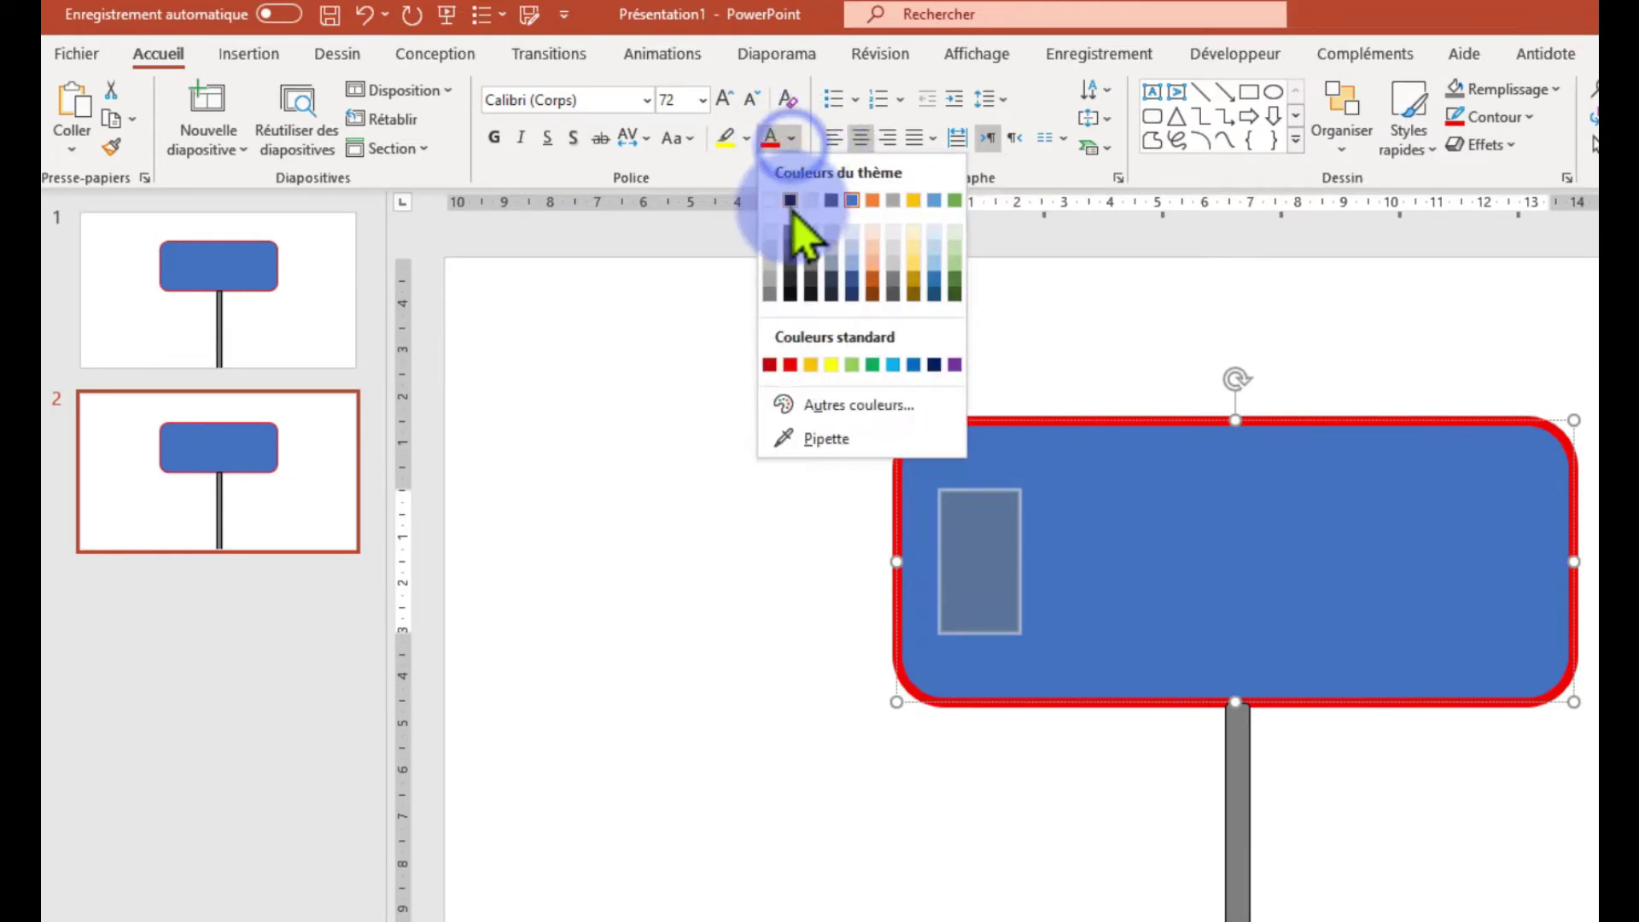
pyautogui.click(769, 235)
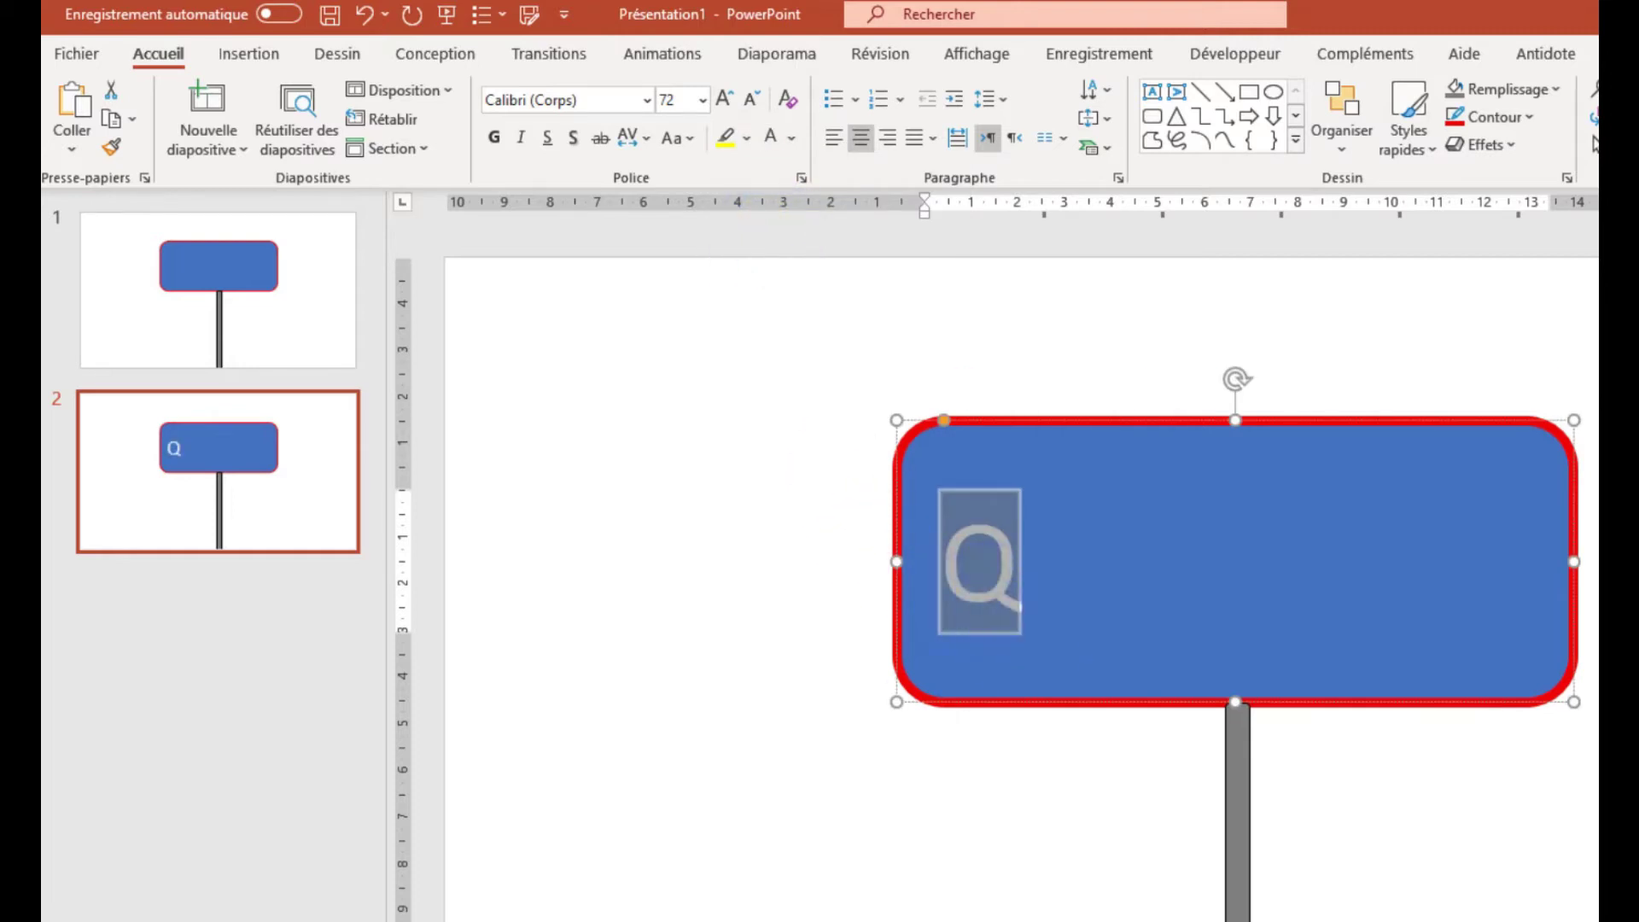
# Duplicate slide 2 as slide 3 and reveal the next letter after Q.
pyautogui.click(300, 518)
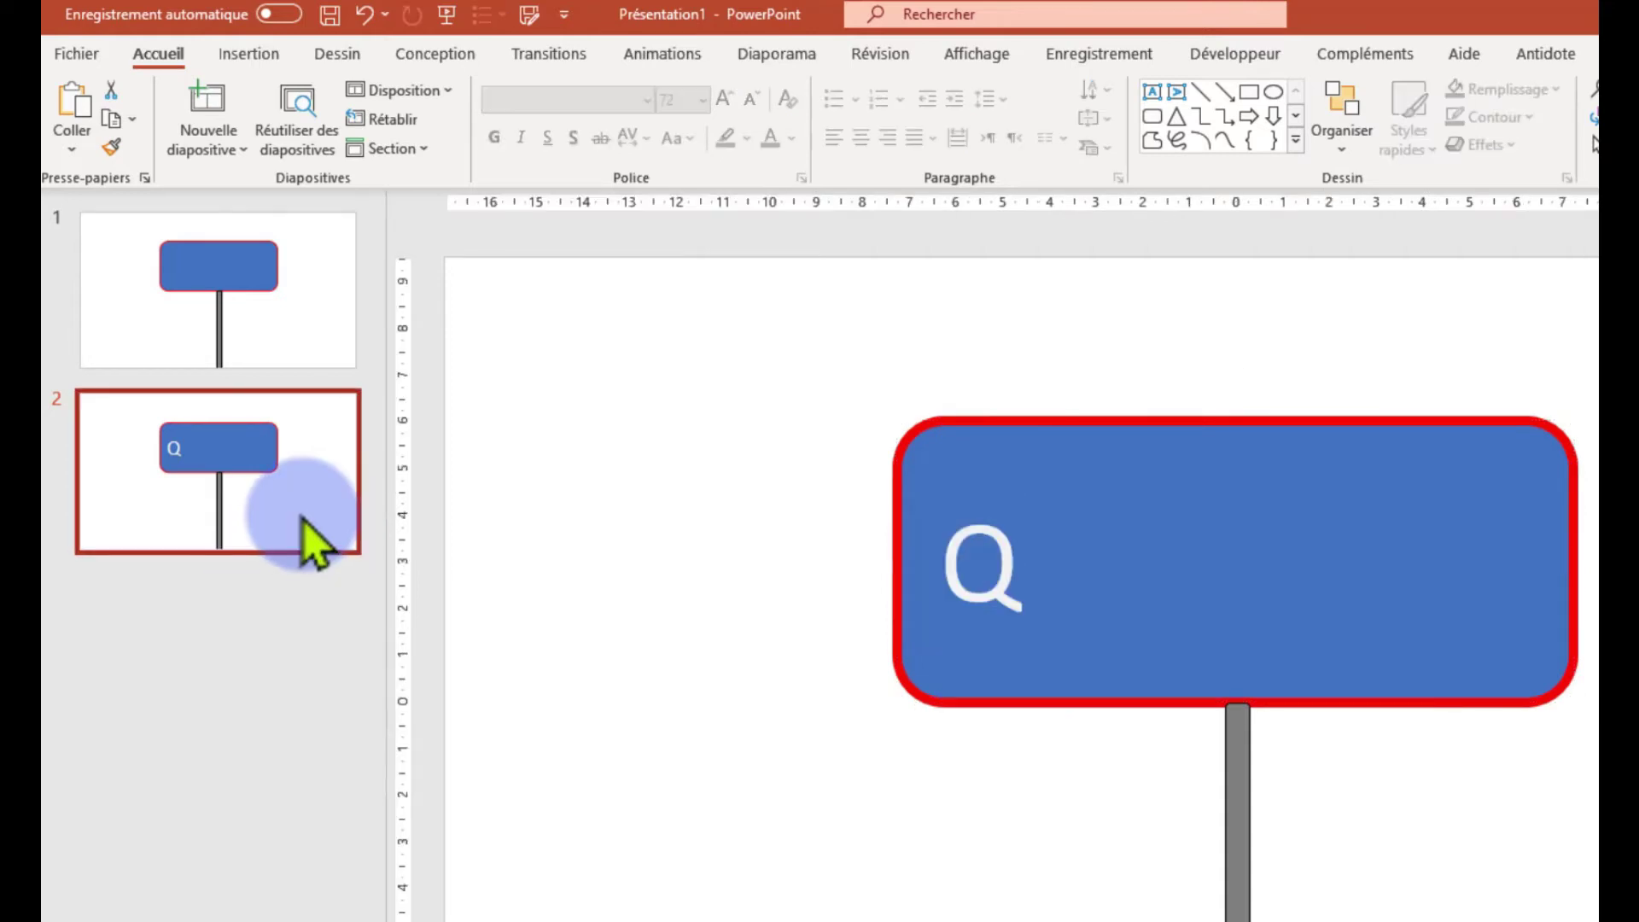
pyautogui.rightClick(301, 517)
pyautogui.click(355, 568)
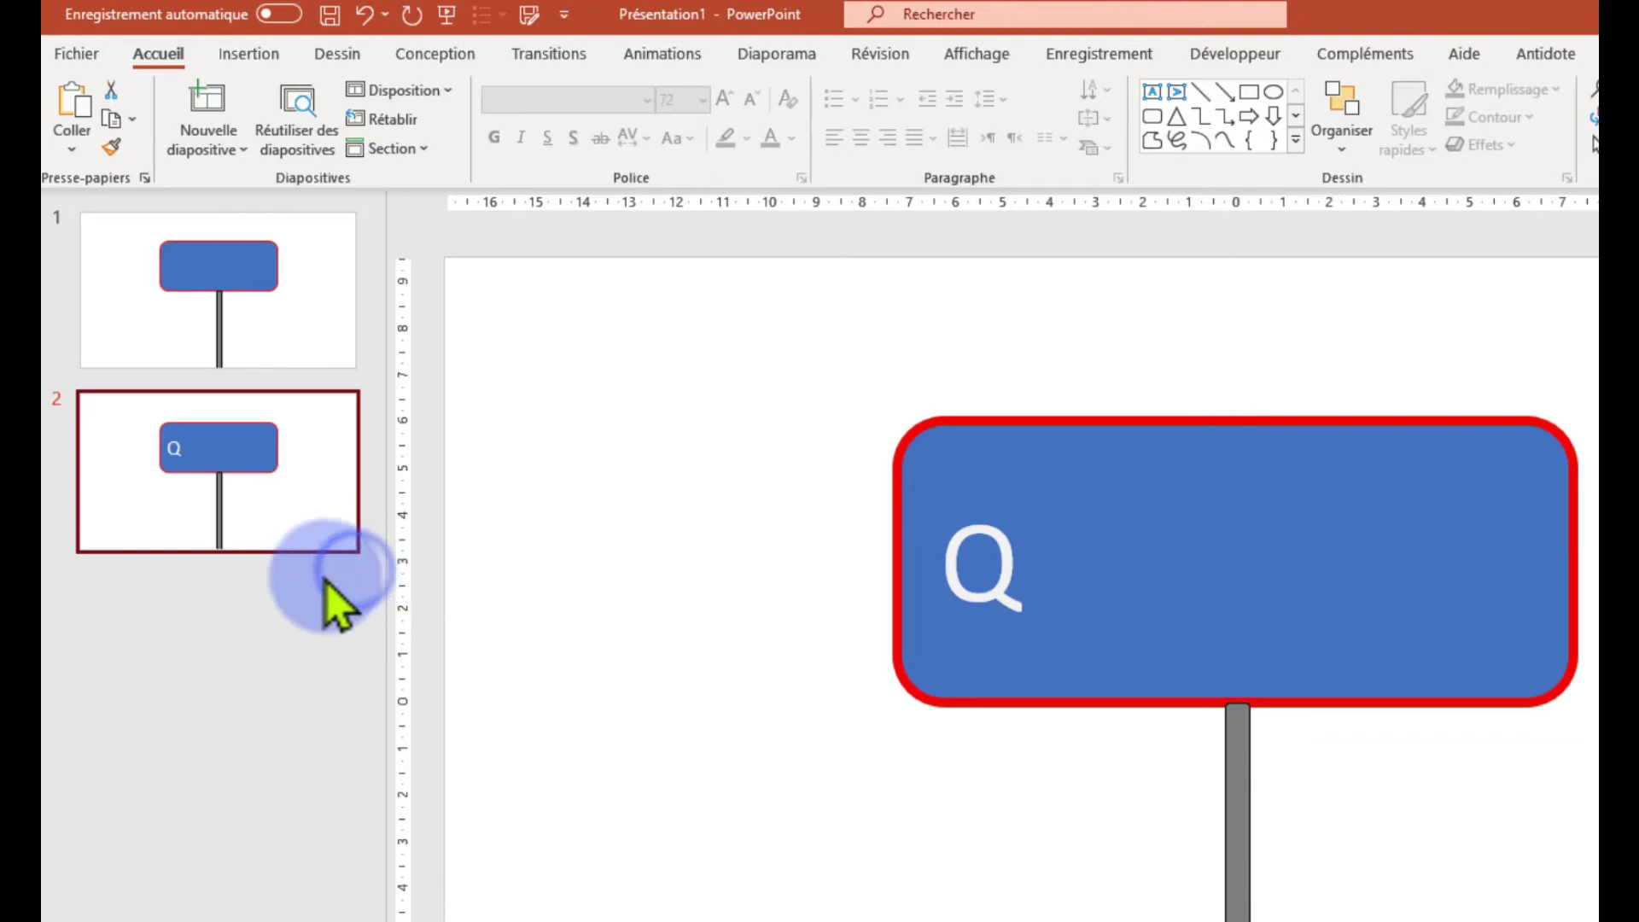
pyautogui.rightClick(284, 612)
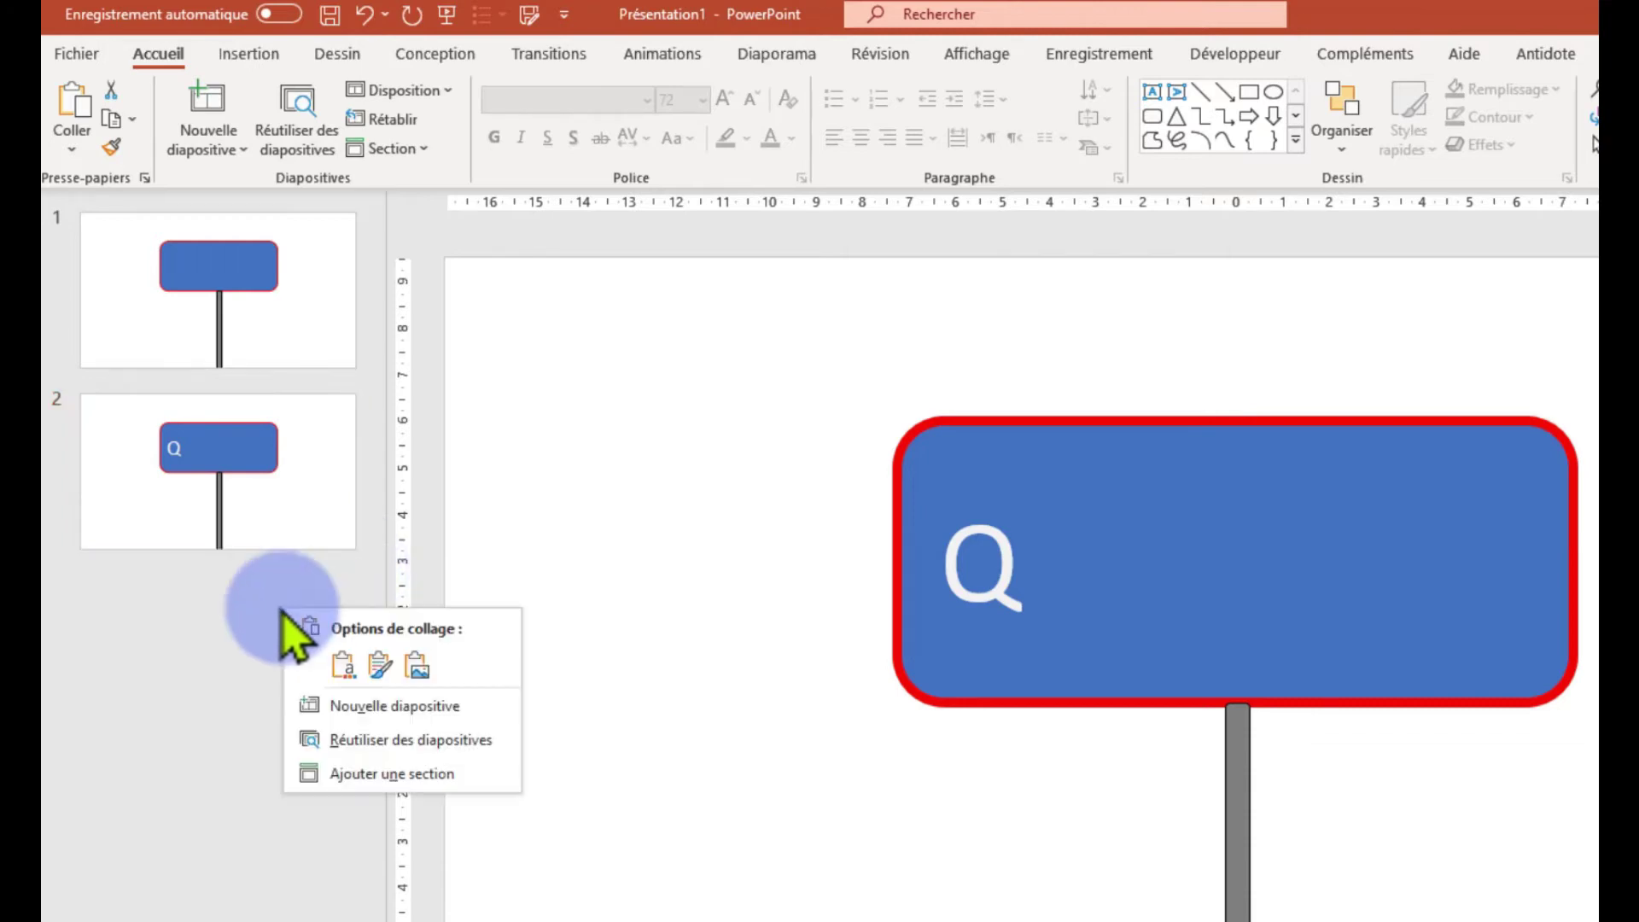
pyautogui.click(340, 665)
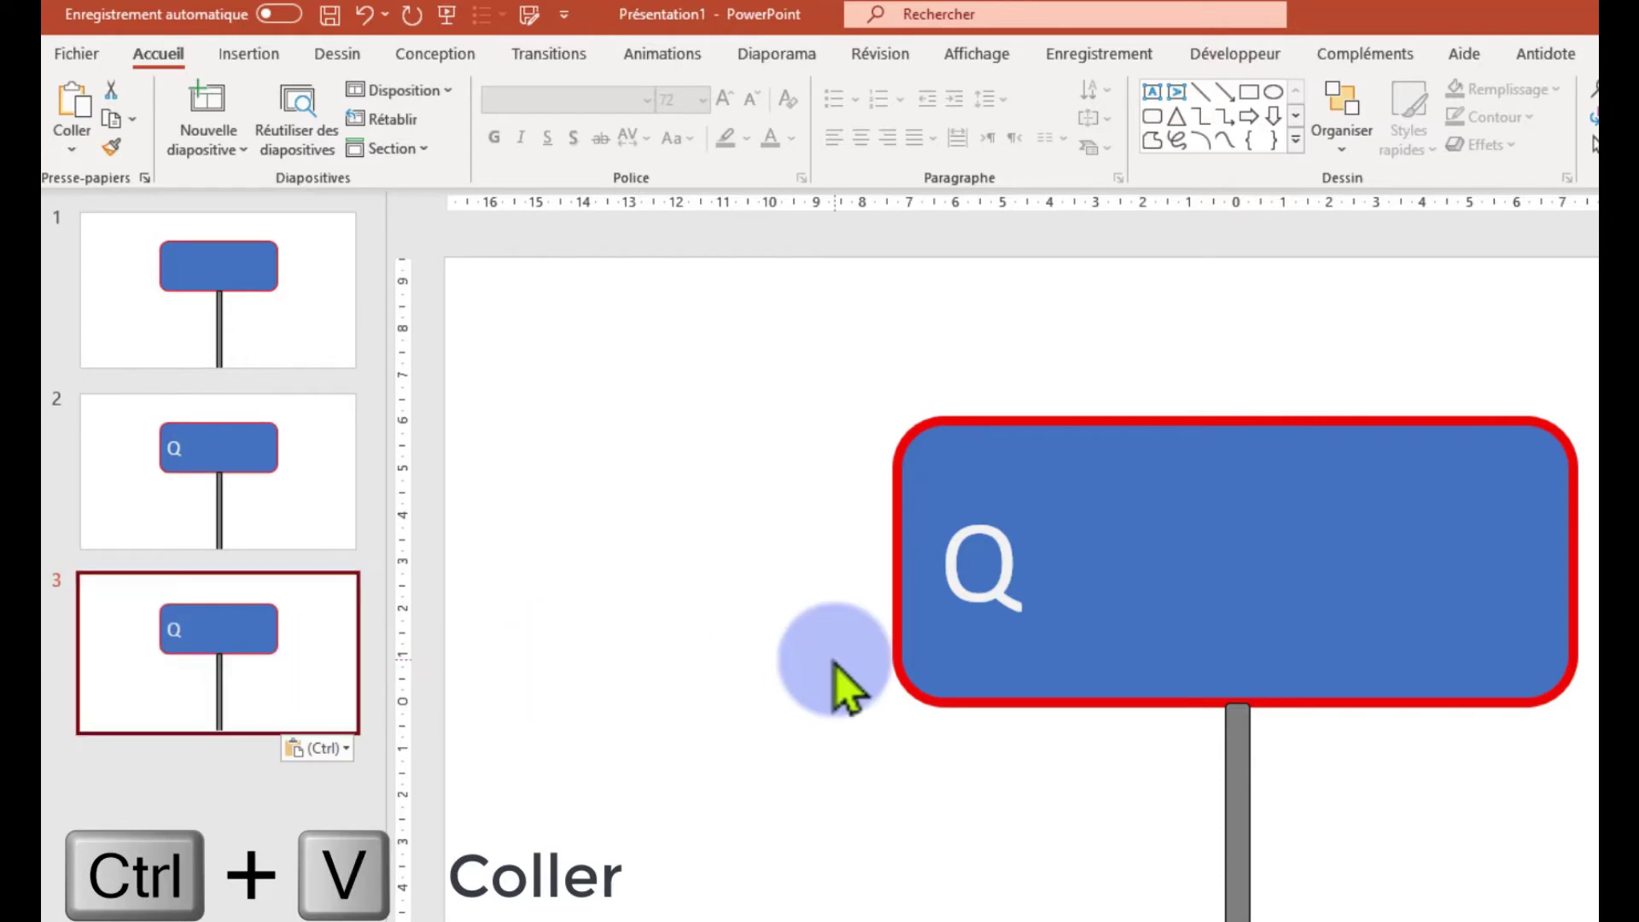
pyautogui.moveTo(1029, 561); pyautogui.dragTo(1061, 560)
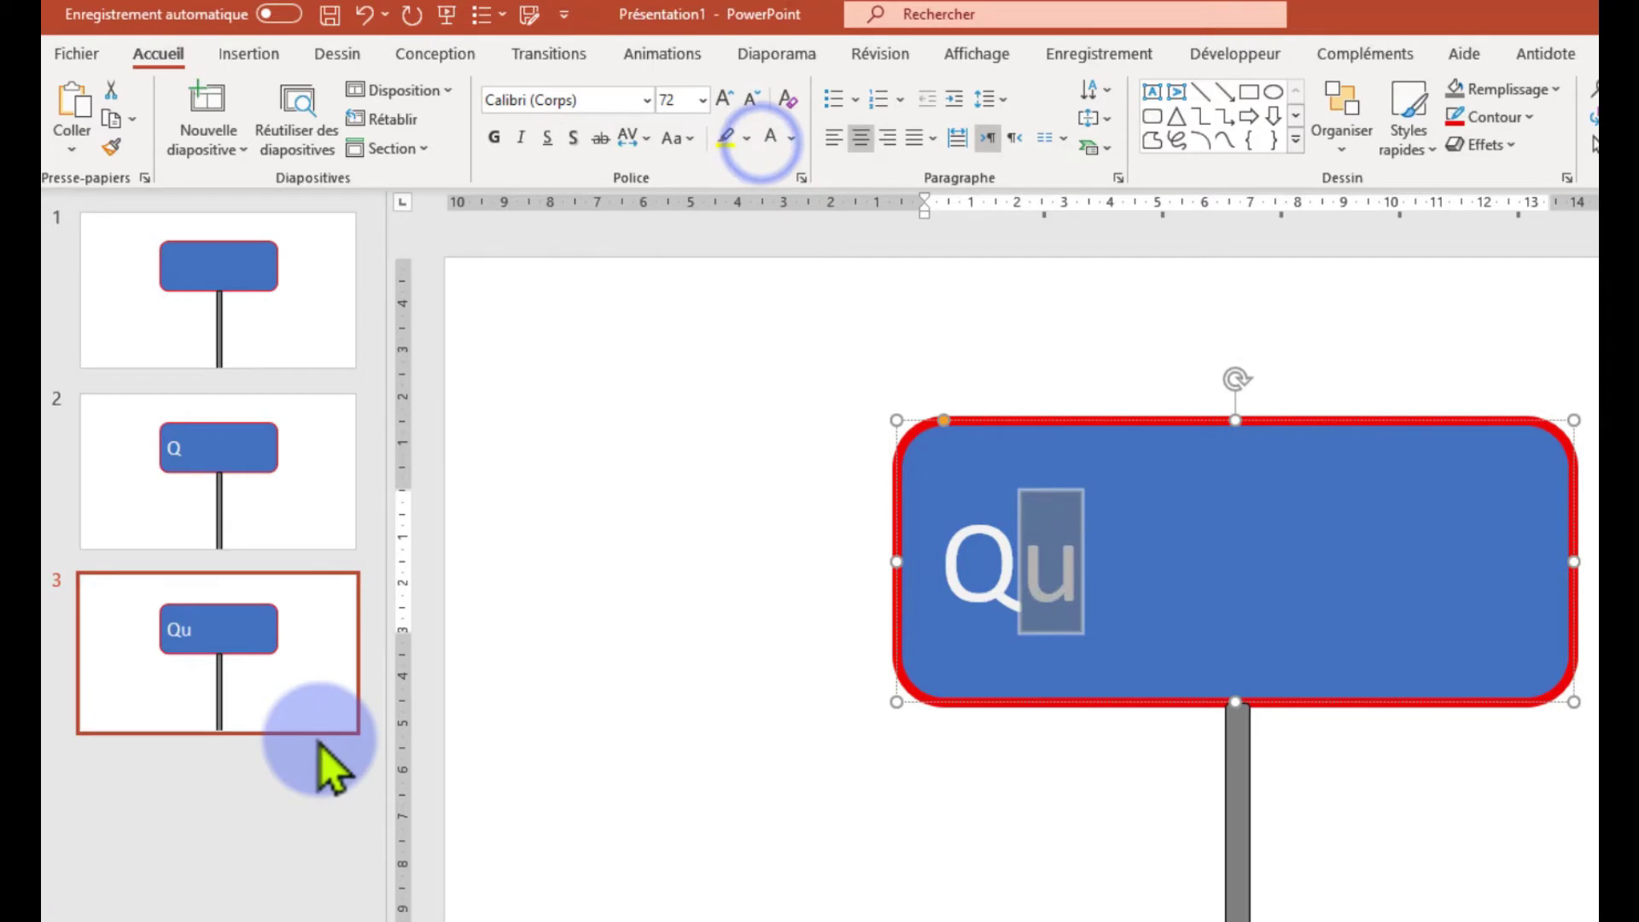
# Keep duplicating slides and revealing letters until slide 10's sign reads 'Québec Test'.
pyautogui.rightClick(302, 704)
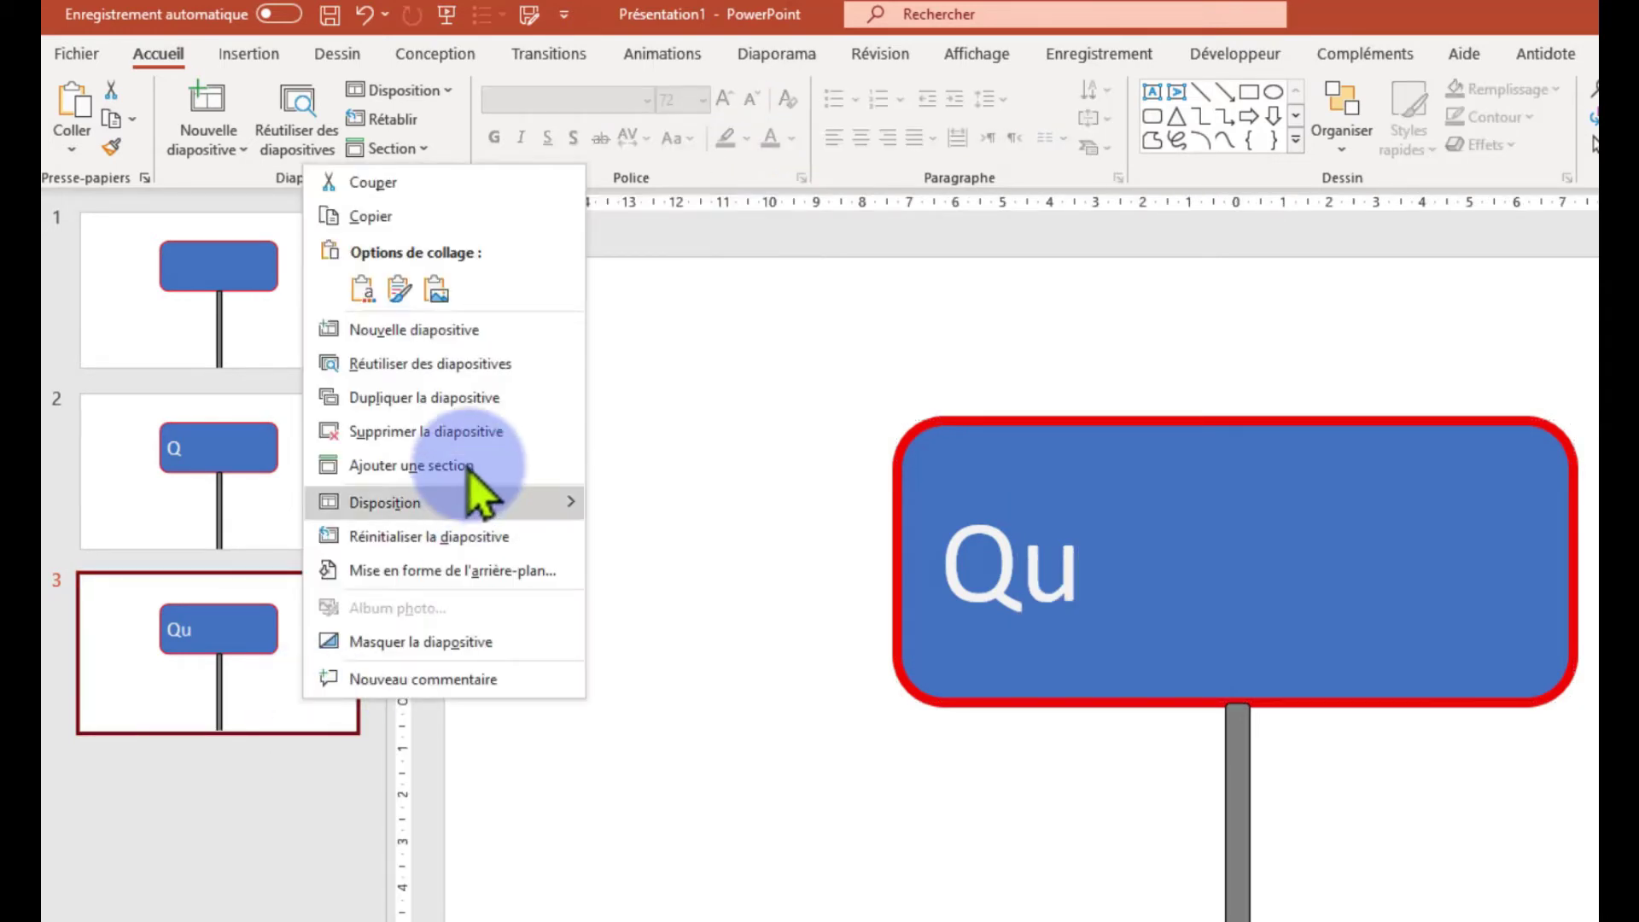
pyautogui.click(375, 224)
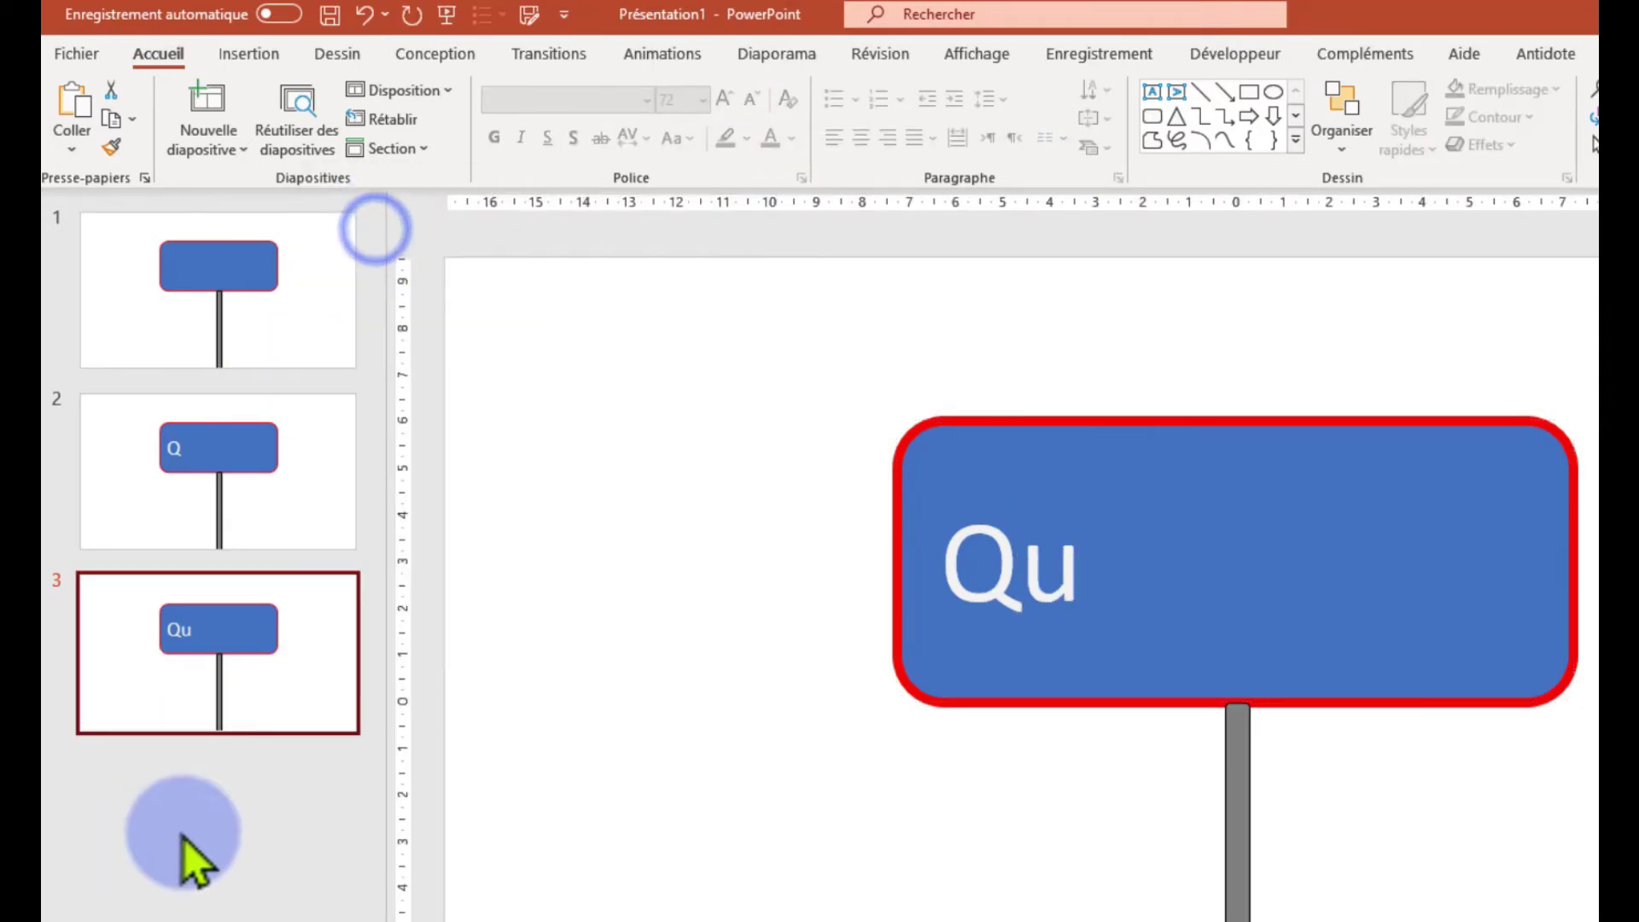
pyautogui.rightClick(227, 774)
pyautogui.click(288, 830)
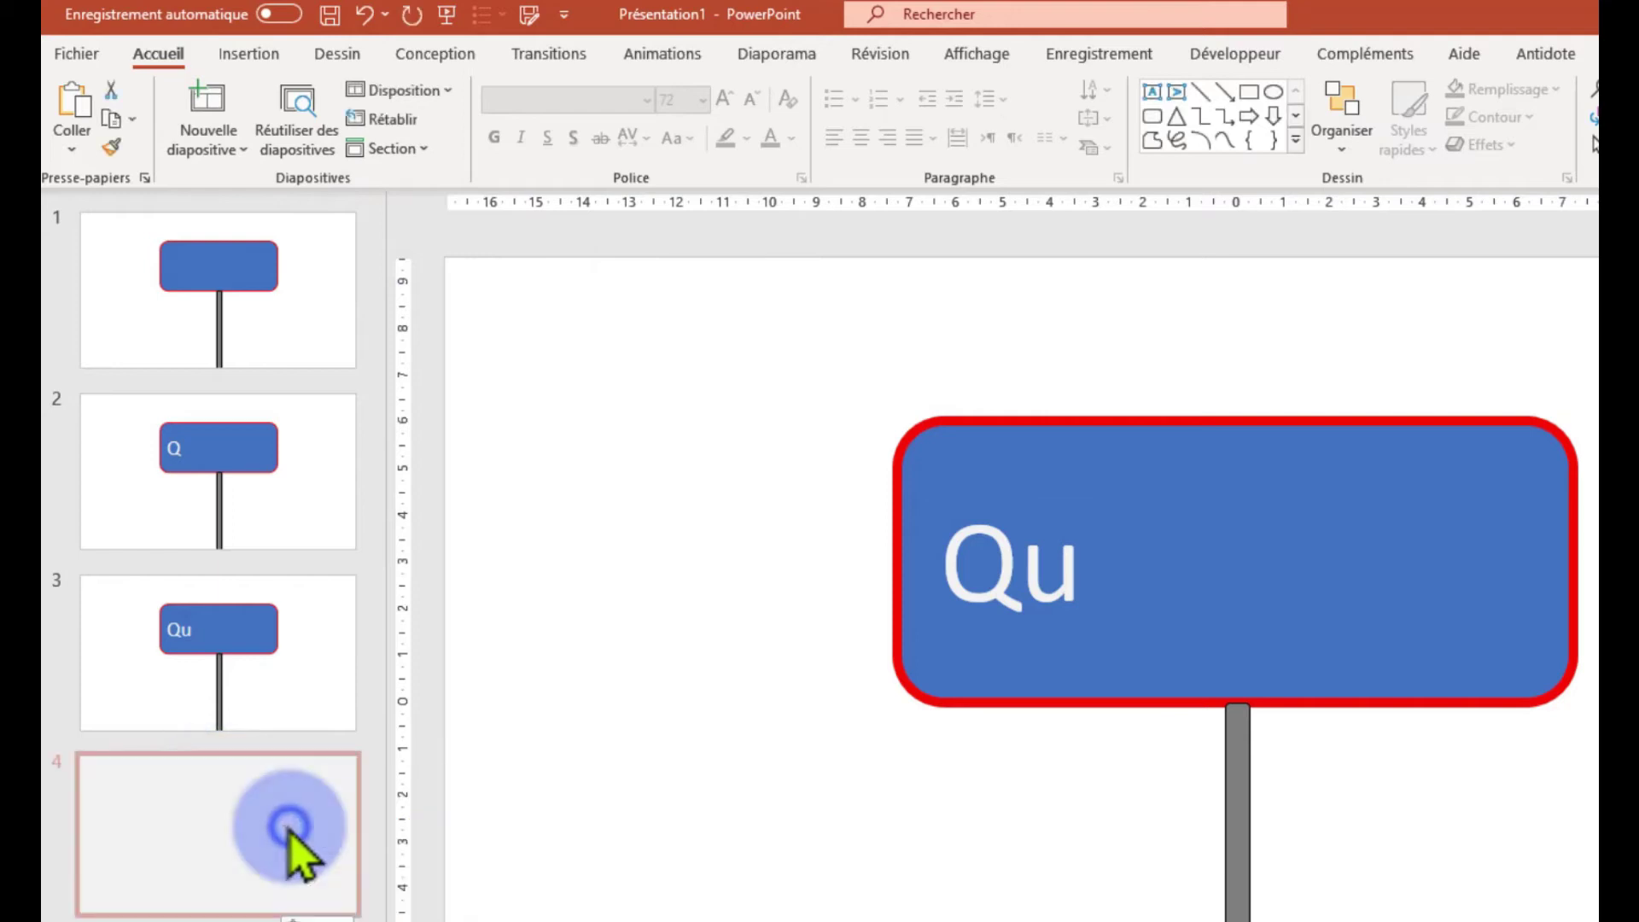
pyautogui.click(1078, 564)
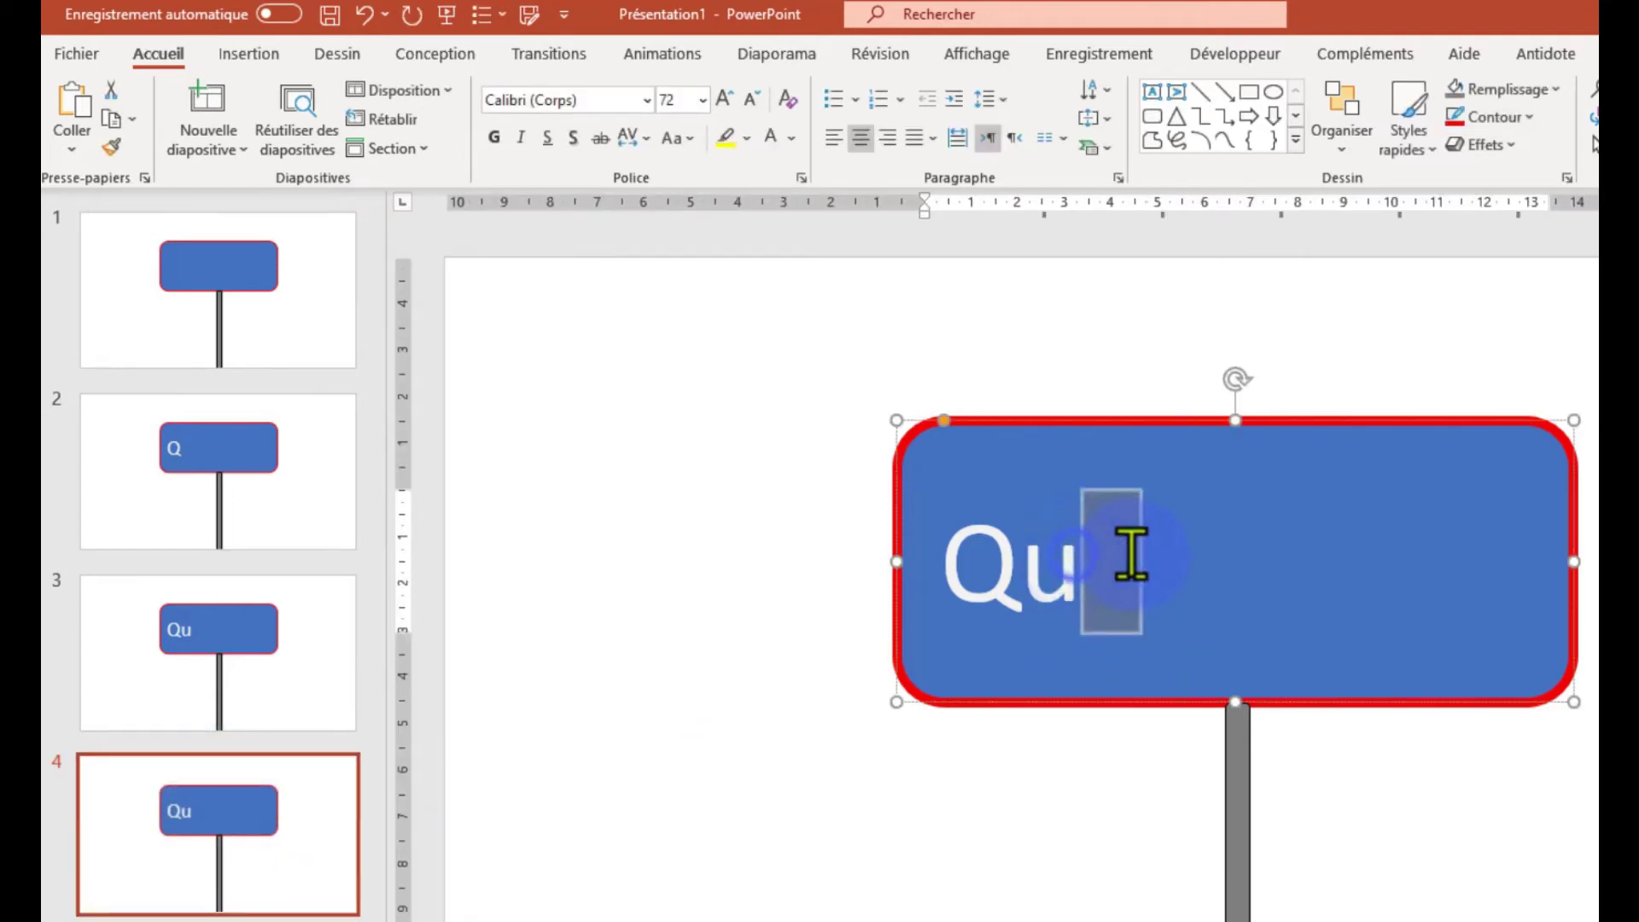
pyautogui.write('é')
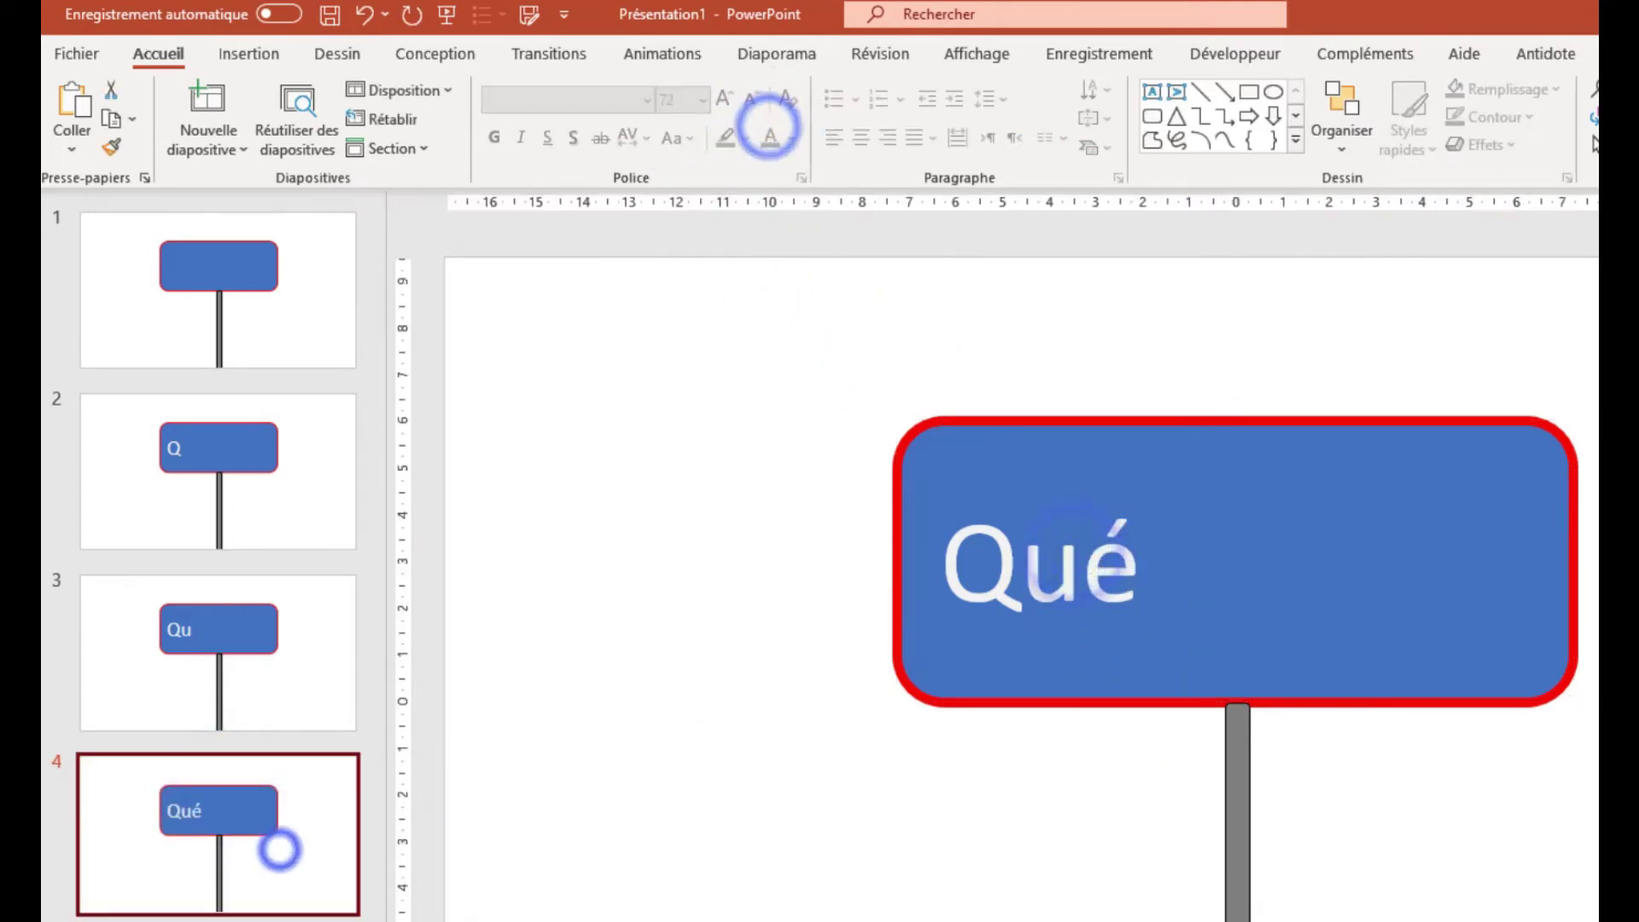
pyautogui.write('be')
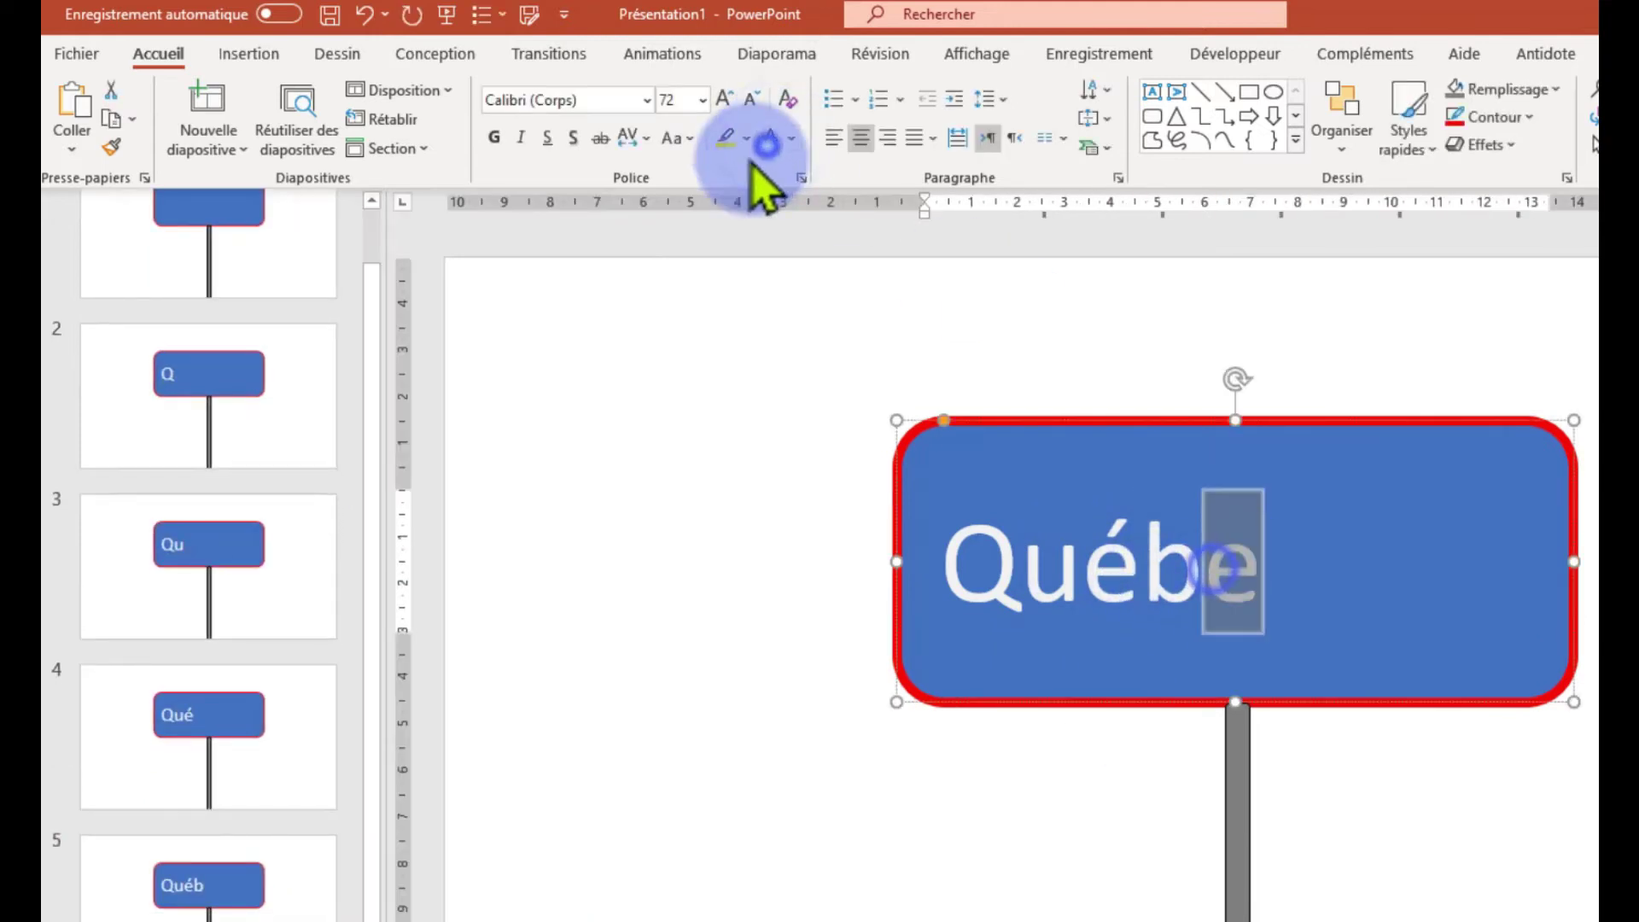
pyautogui.write('c')
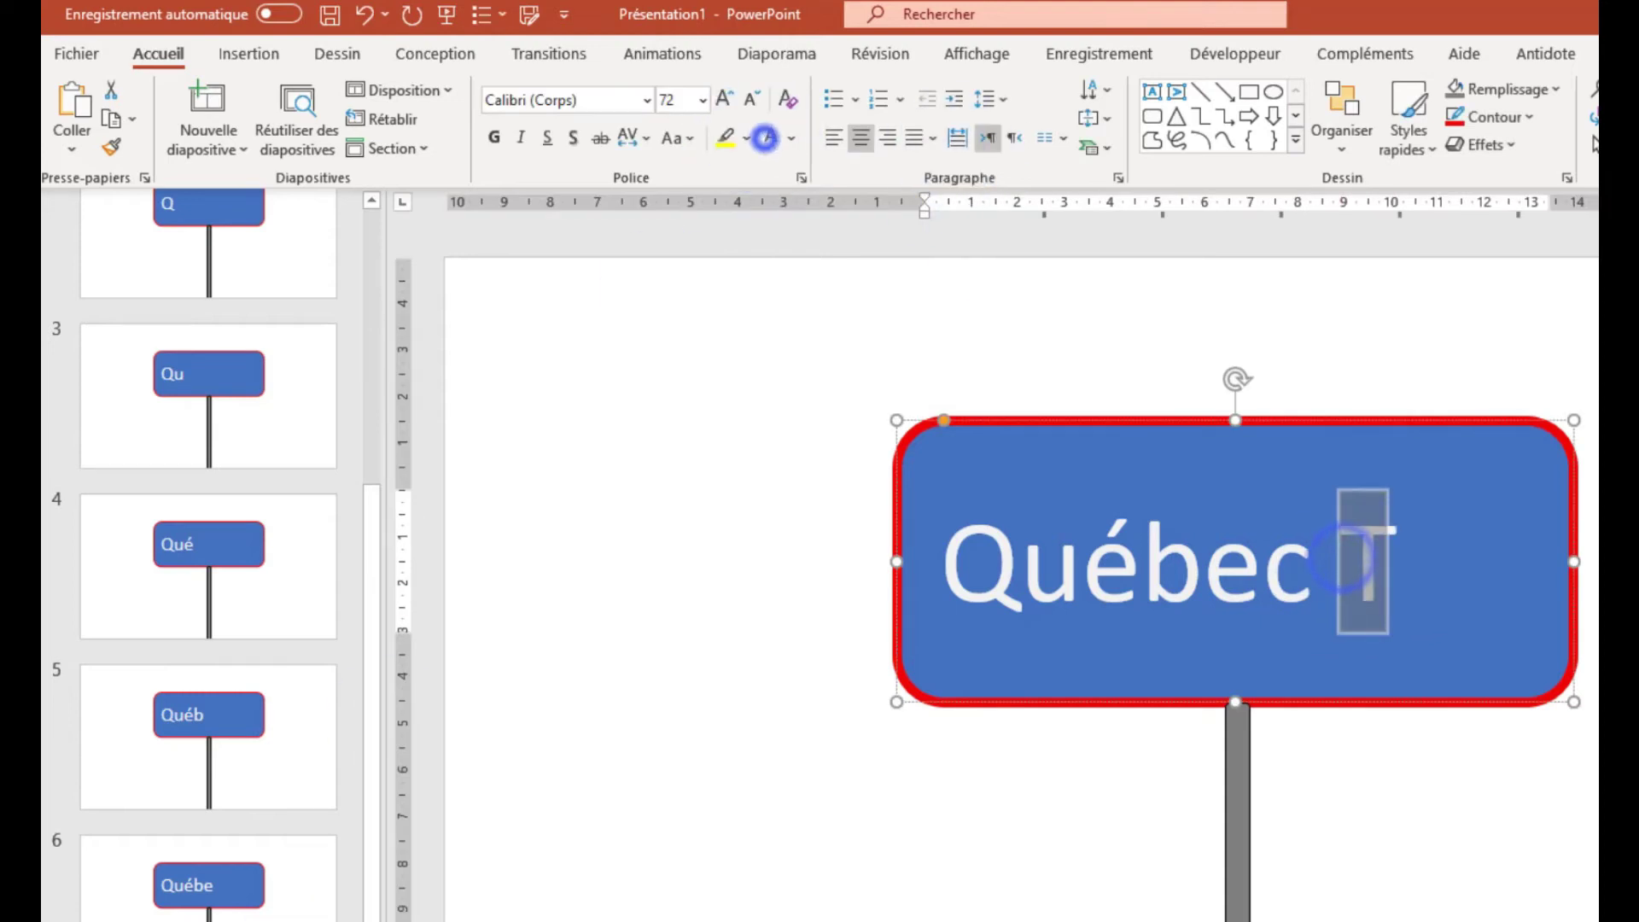
pyautogui.write(' Te')
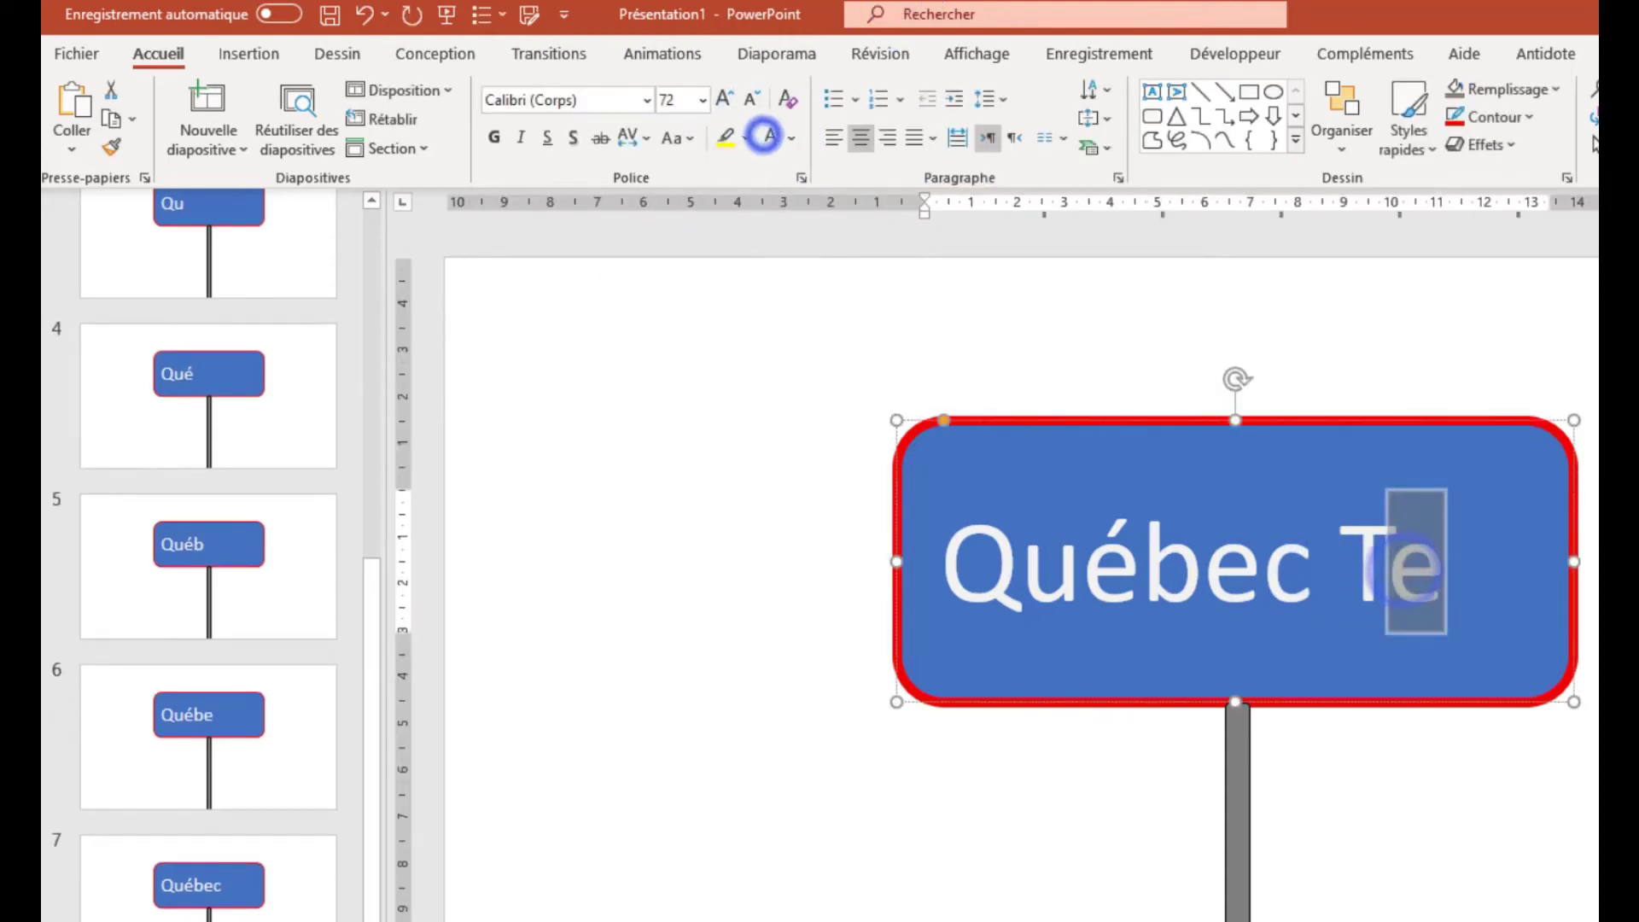
pyautogui.write('st')
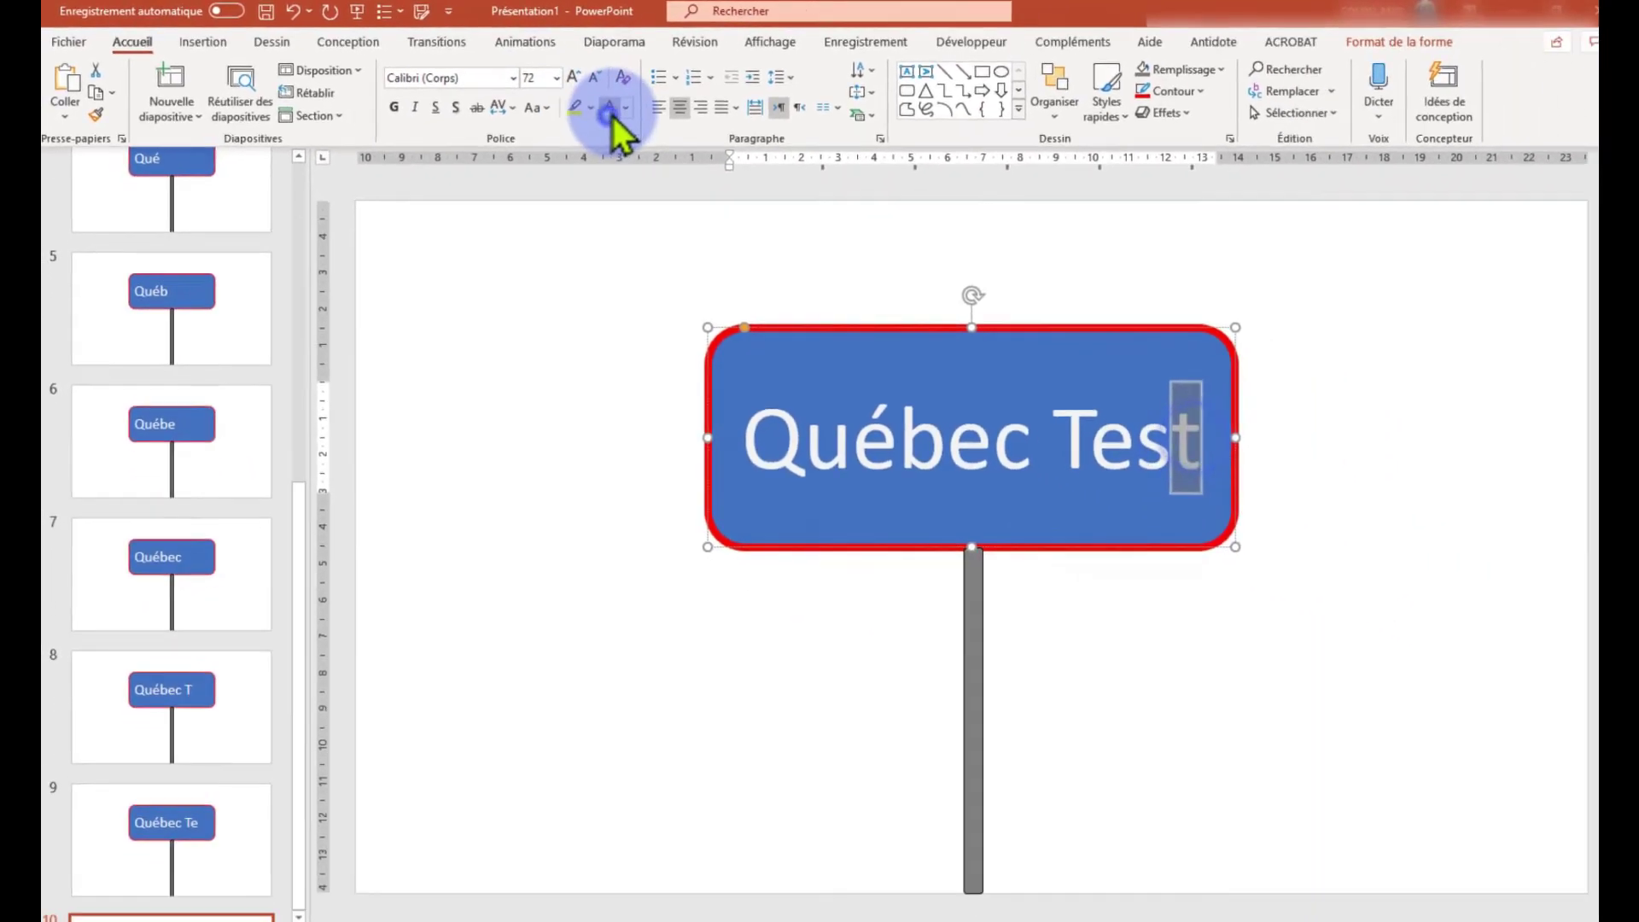
pyautogui.click(198, 820)
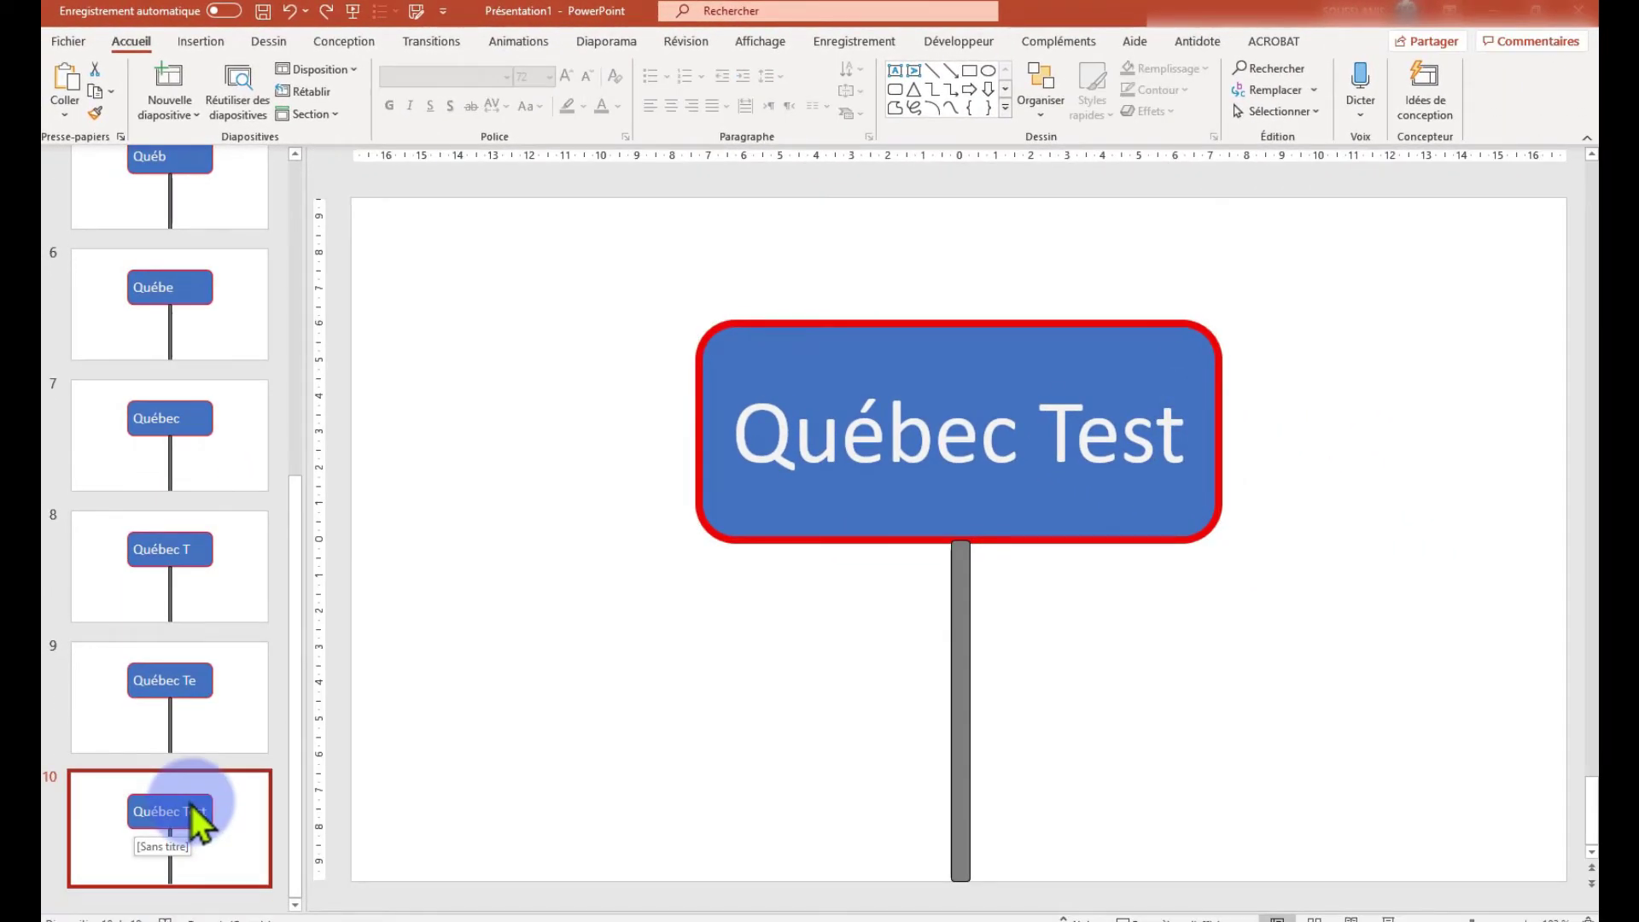
# Set the text fill of slide 10's 'Québec Test' wording to light green.
pyautogui.click(574, 461)
pyautogui.click(758, 430)
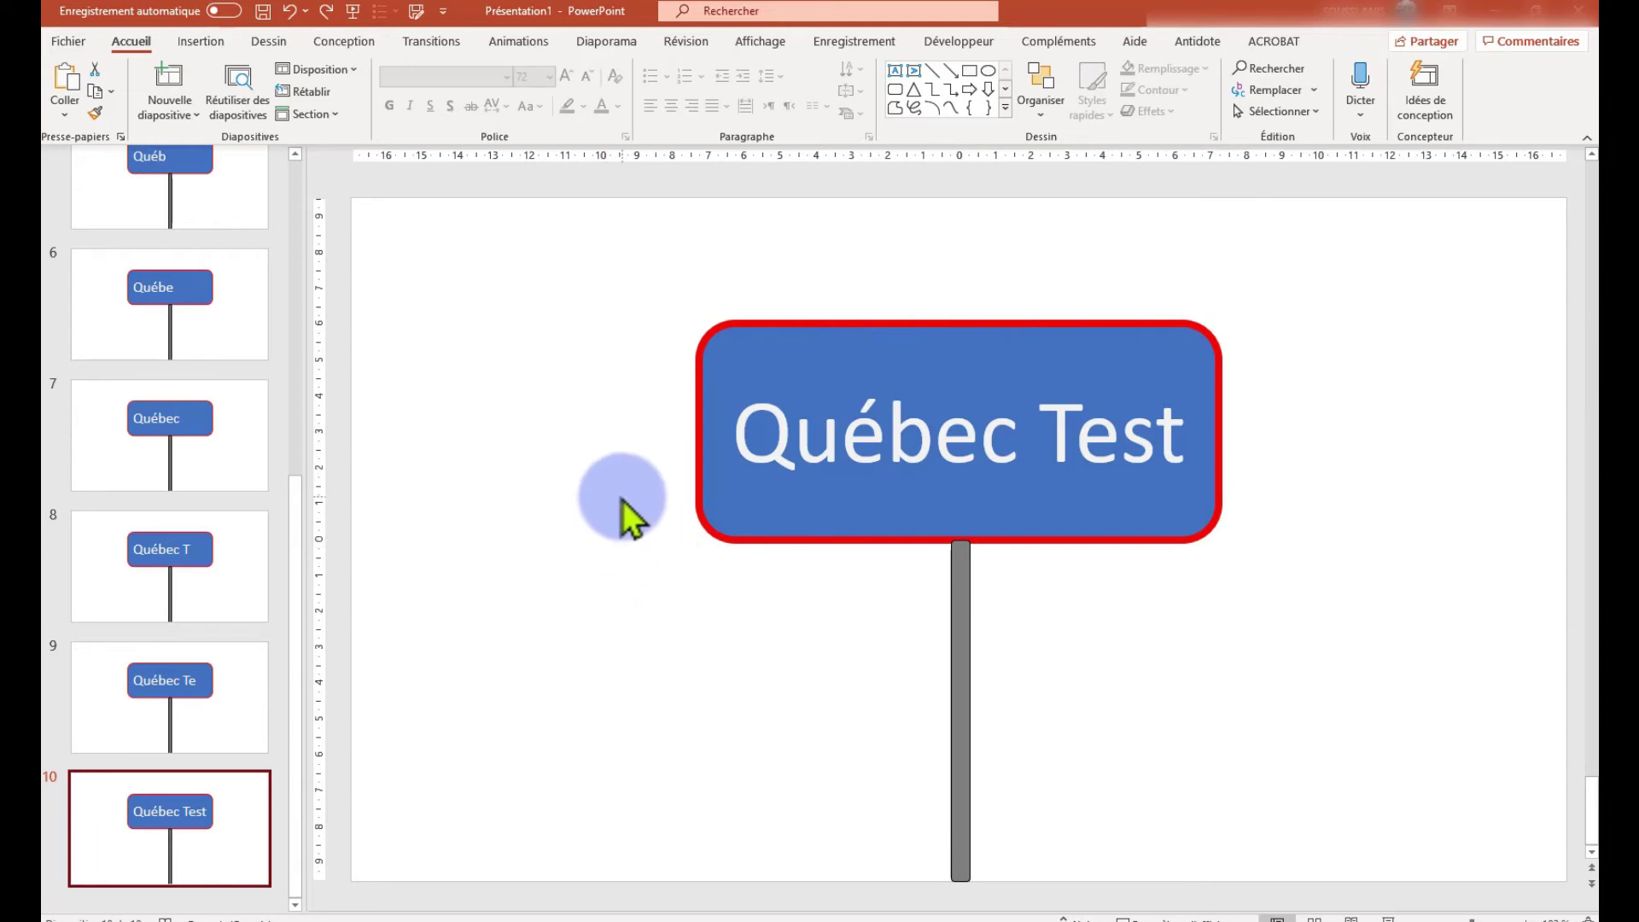
pyautogui.moveTo(741, 442); pyautogui.dragTo(1195, 440)
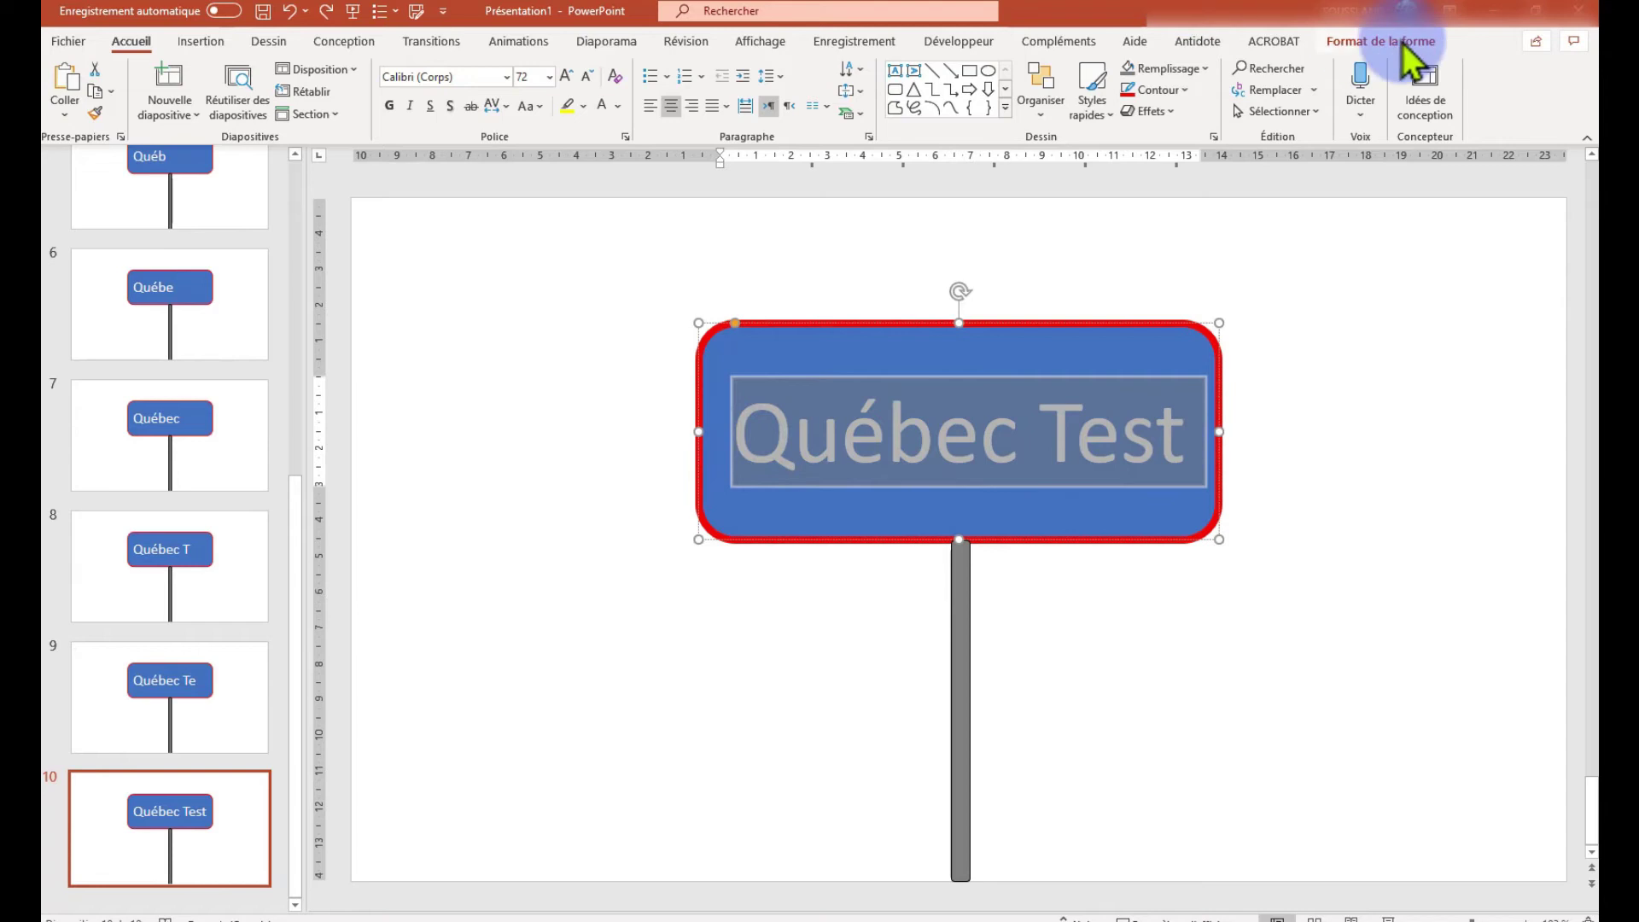
pyautogui.click(1368, 48)
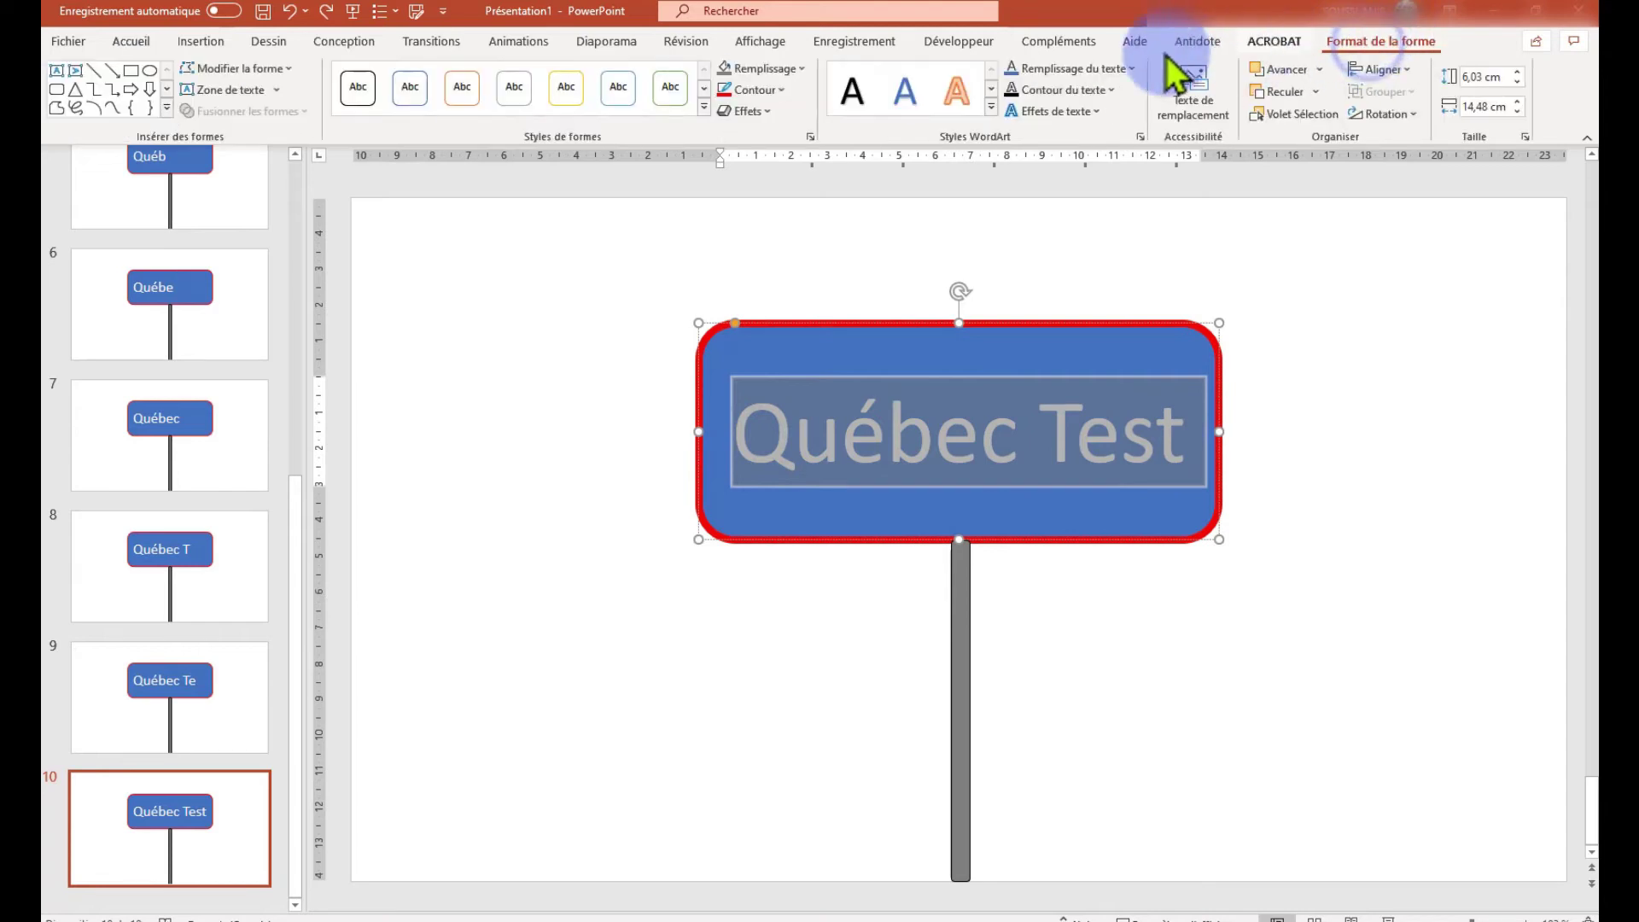
pyautogui.click(1069, 70)
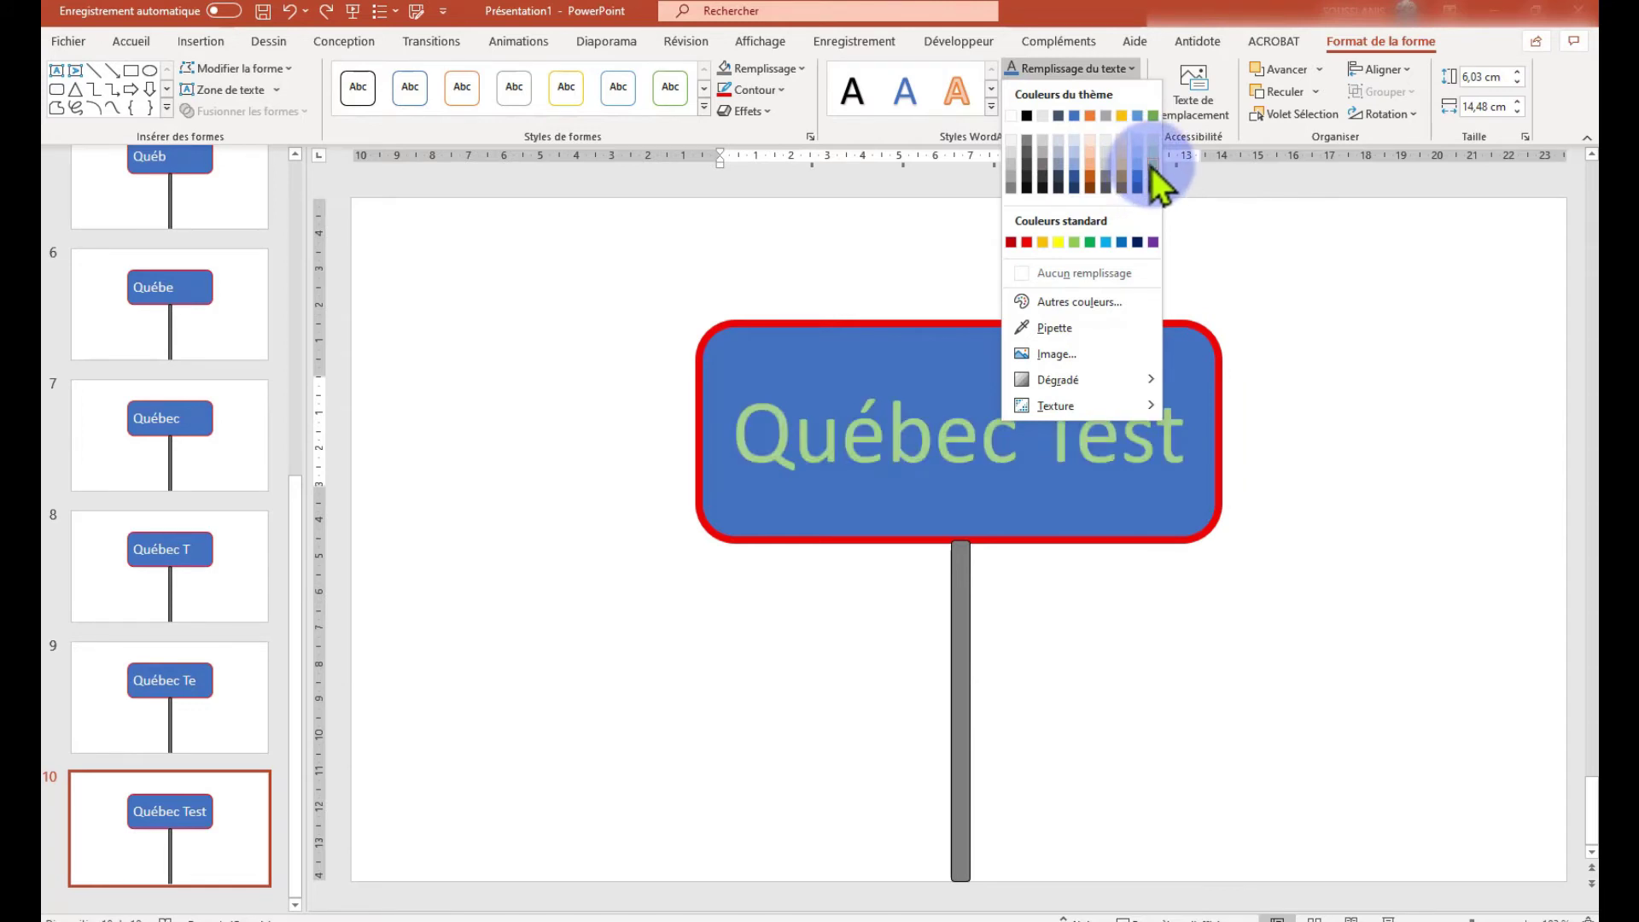
pyautogui.click(1151, 166)
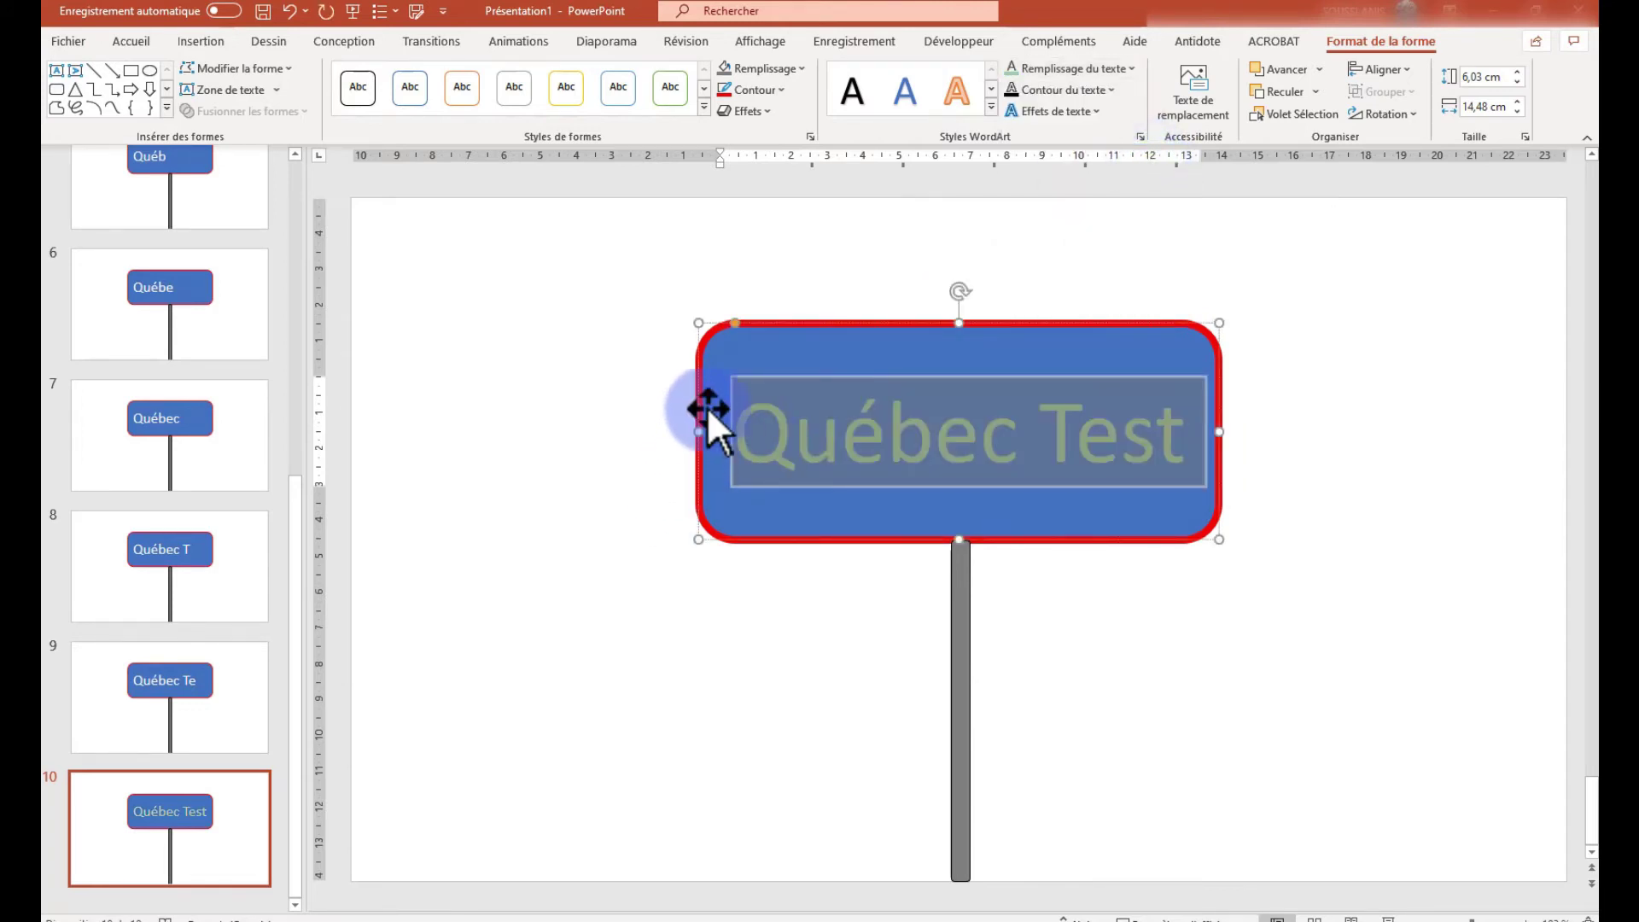
pyautogui.click(904, 299)
pyautogui.click(896, 336)
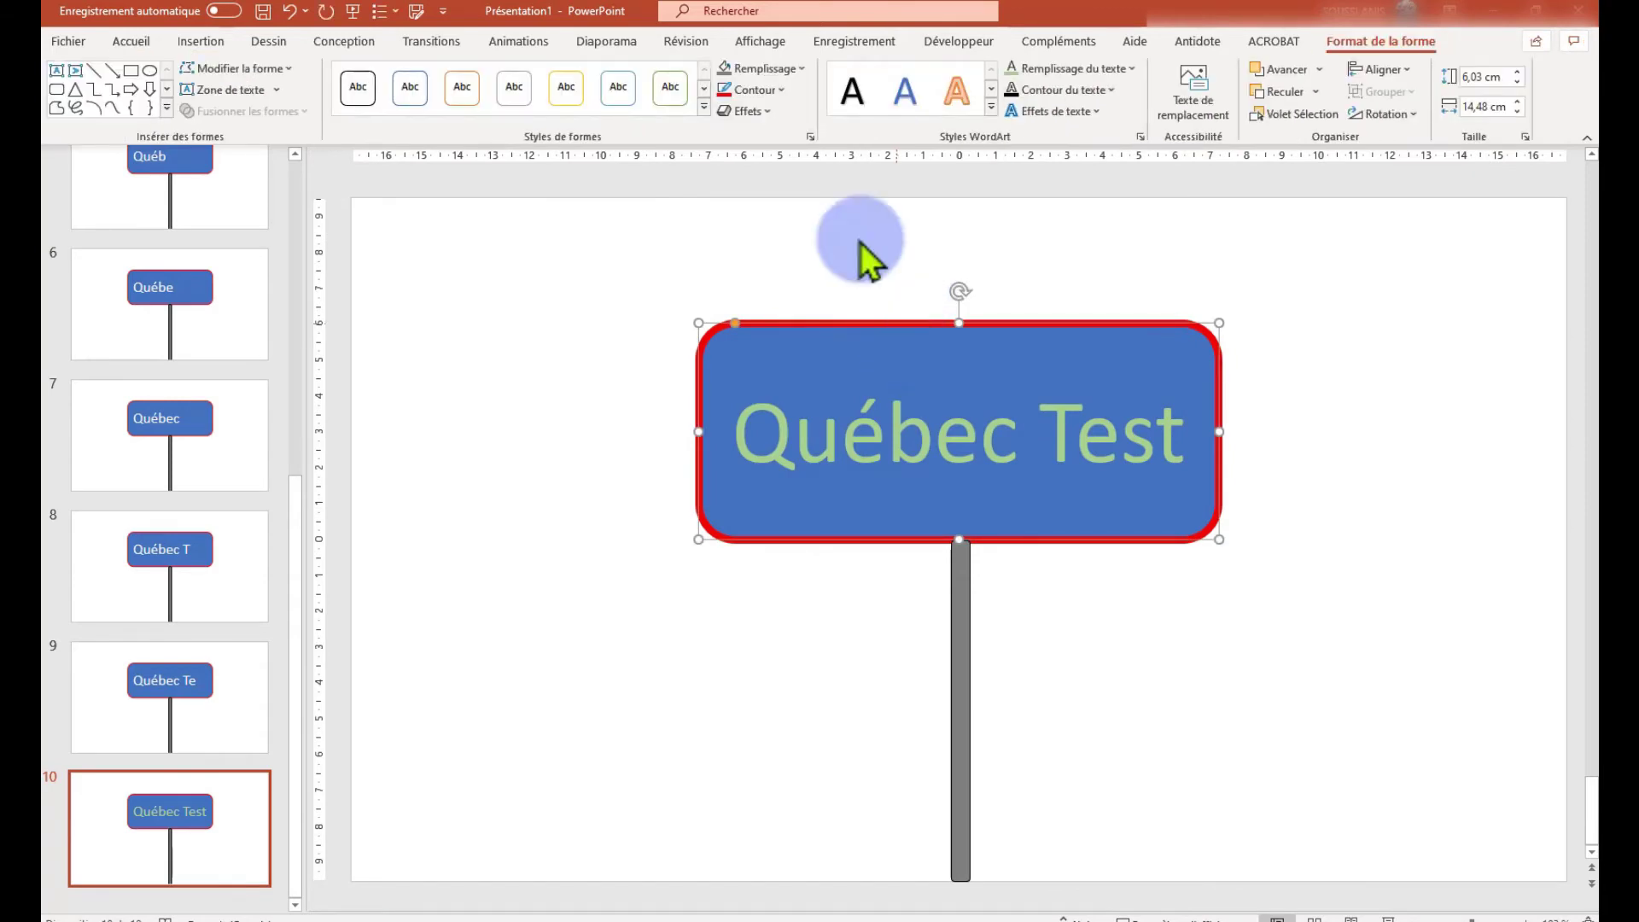
pyautogui.click(776, 92)
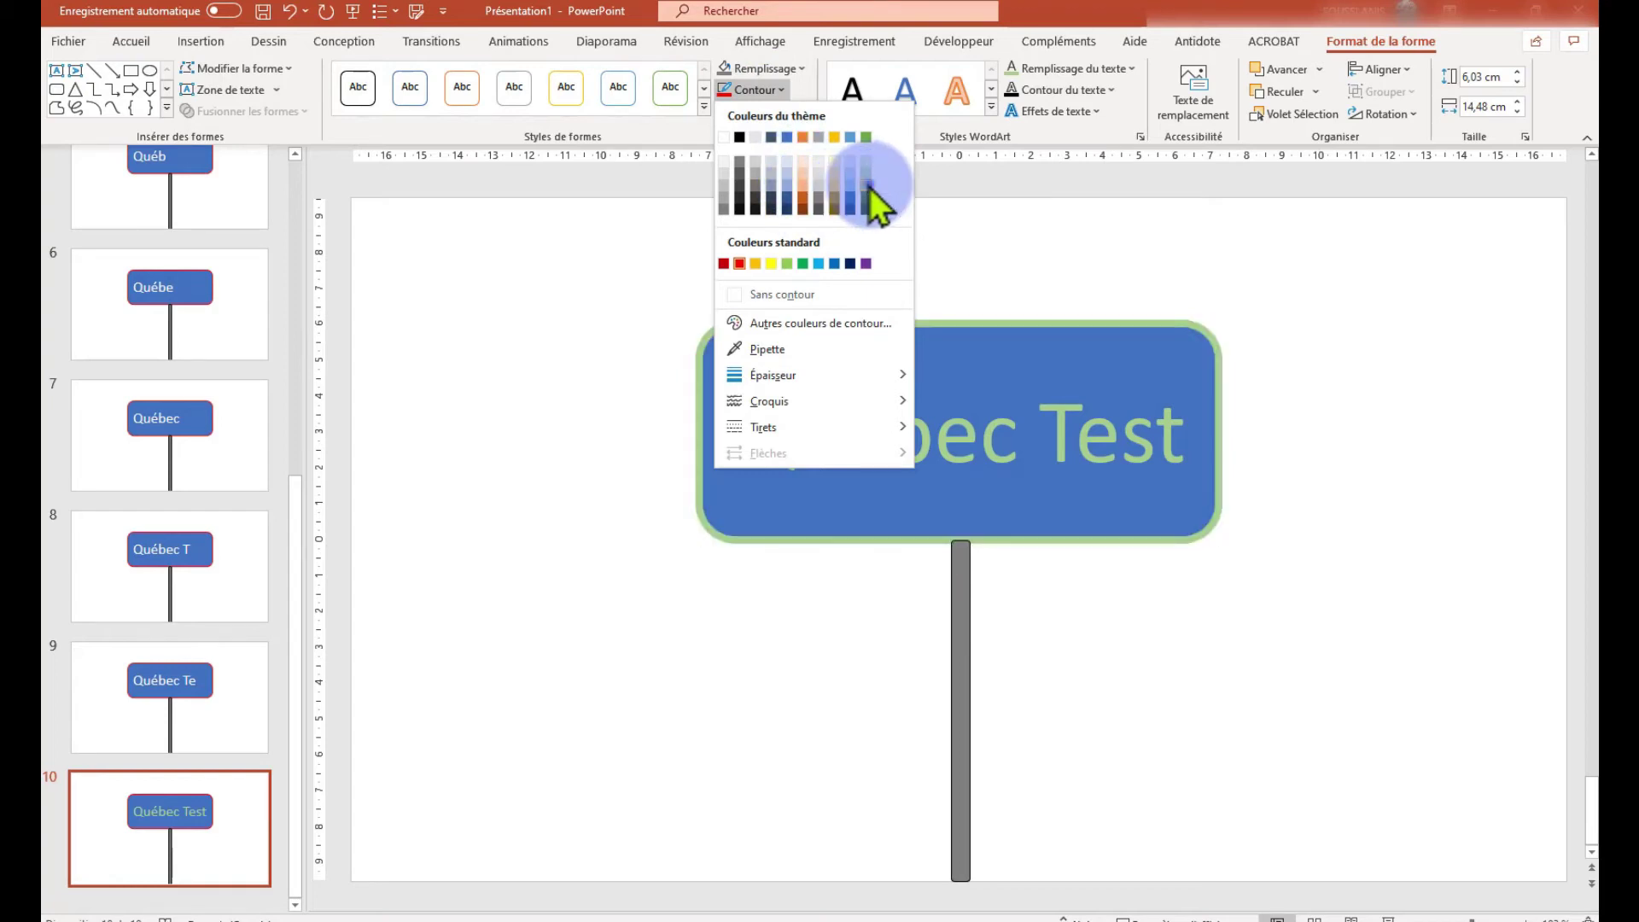
# Replace the red border of slide 10's sign with a light green dashed outline.
pyautogui.click(869, 186)
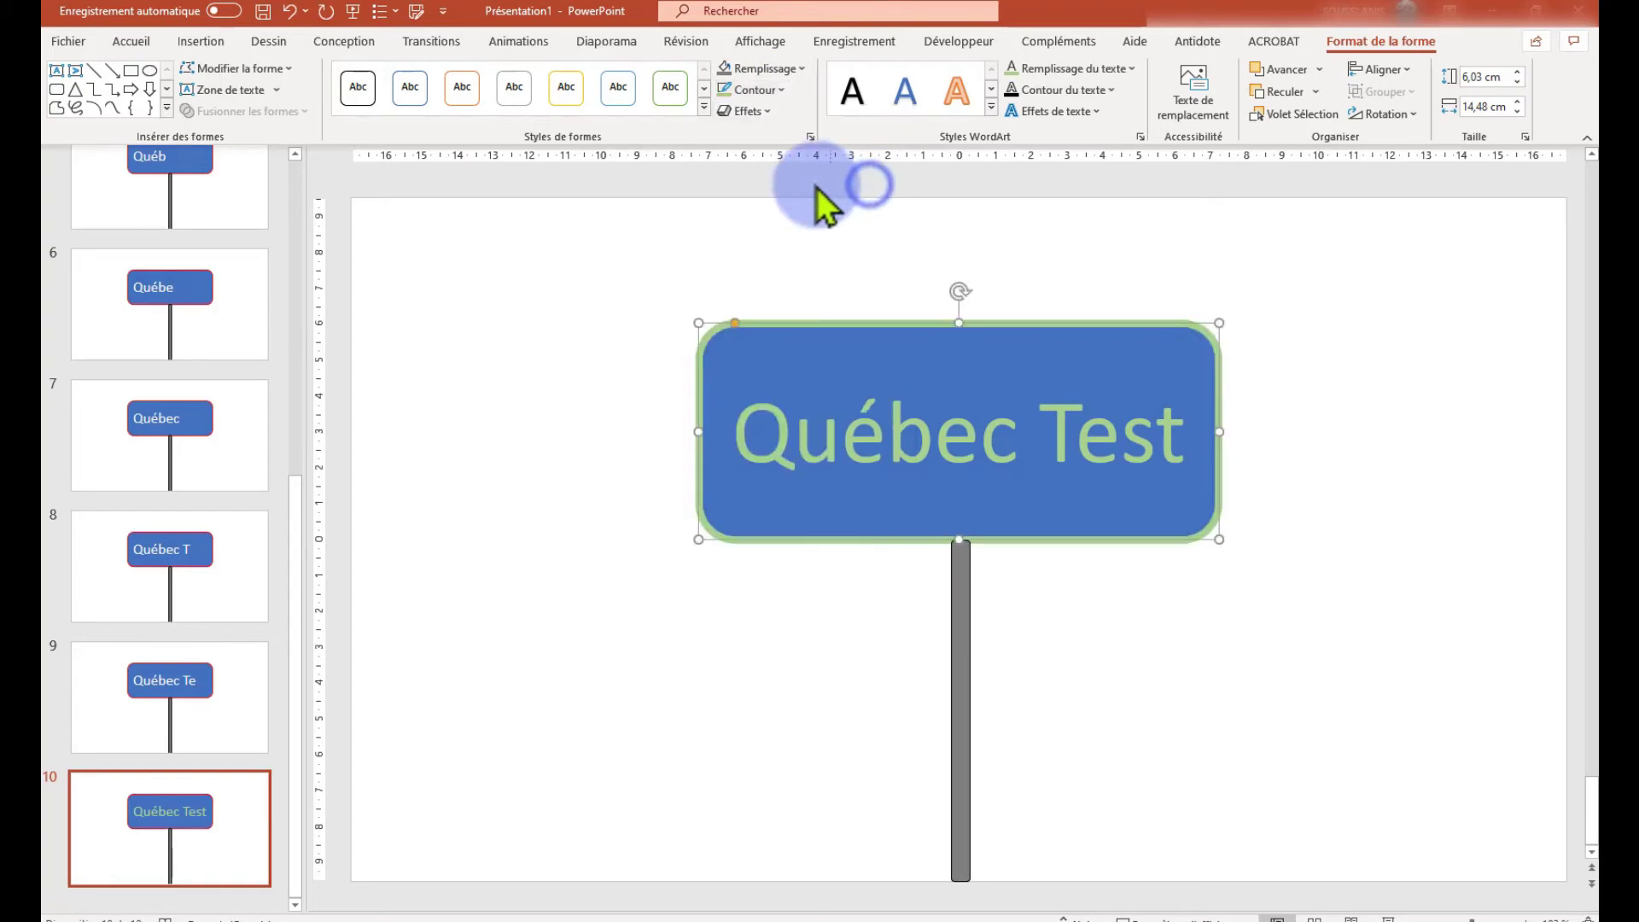
pyautogui.click(753, 92)
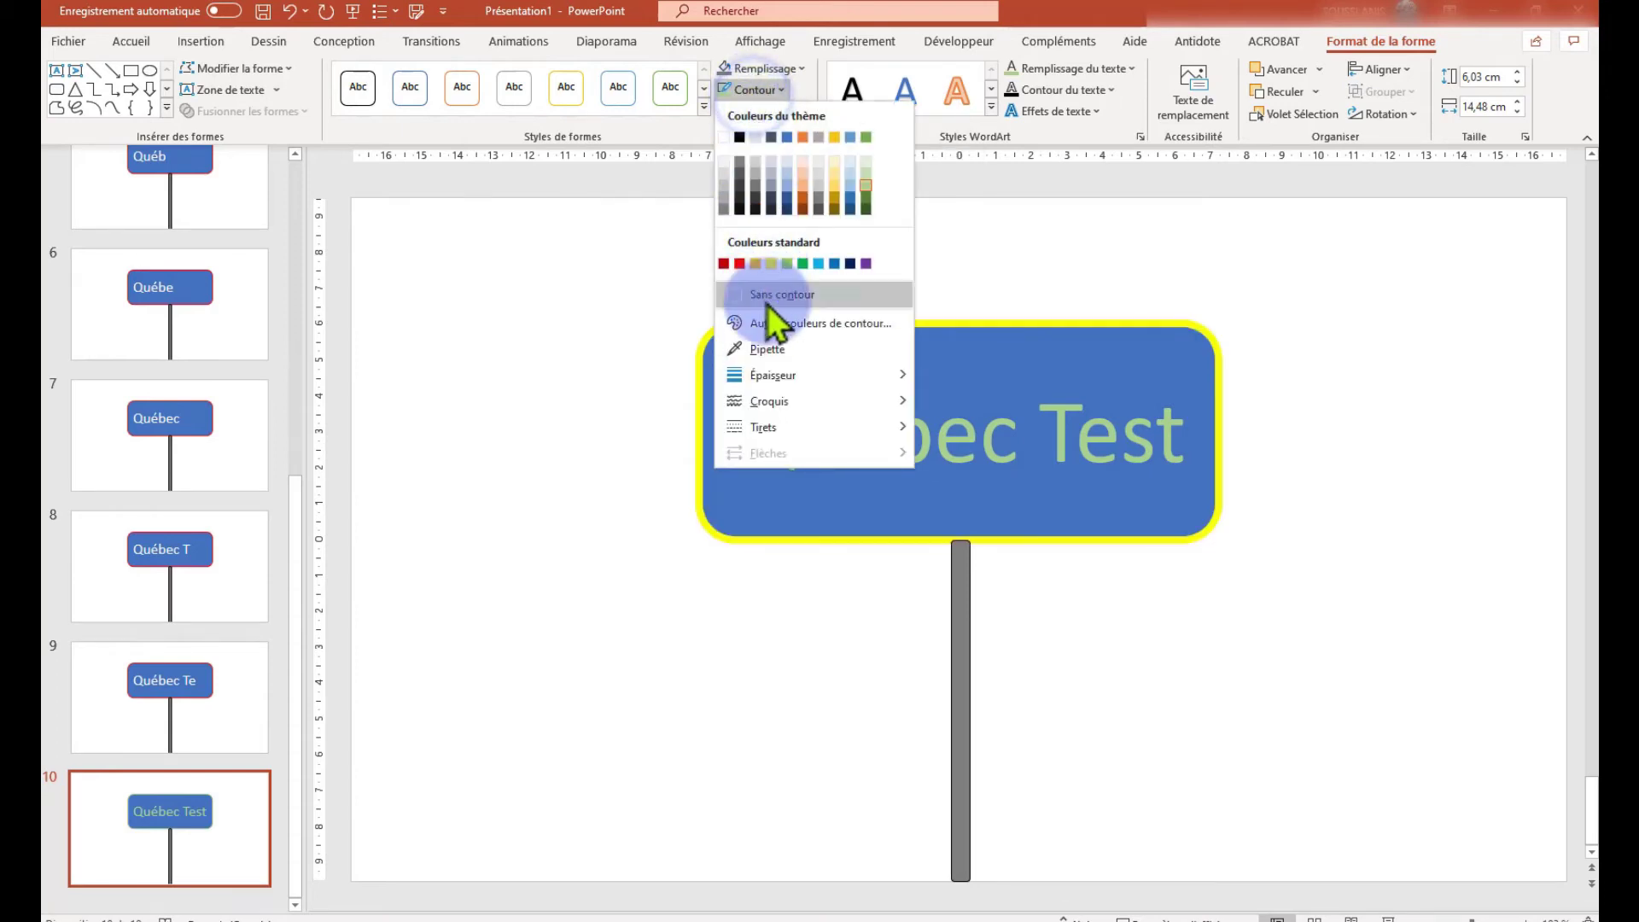
pyautogui.click(767, 429)
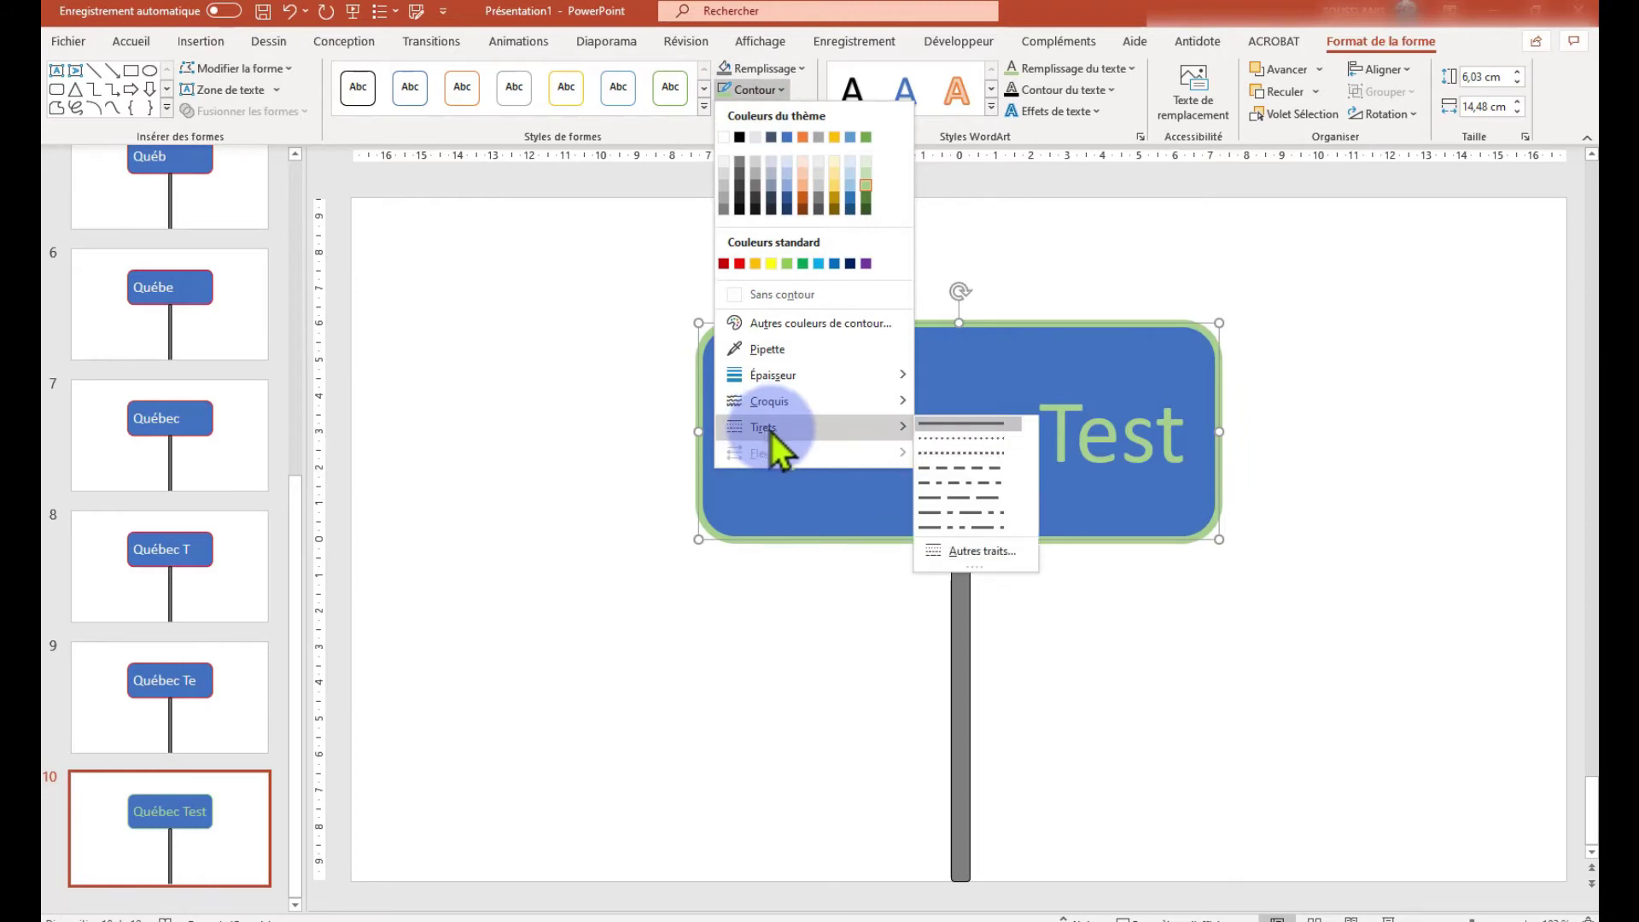
pyautogui.click(973, 475)
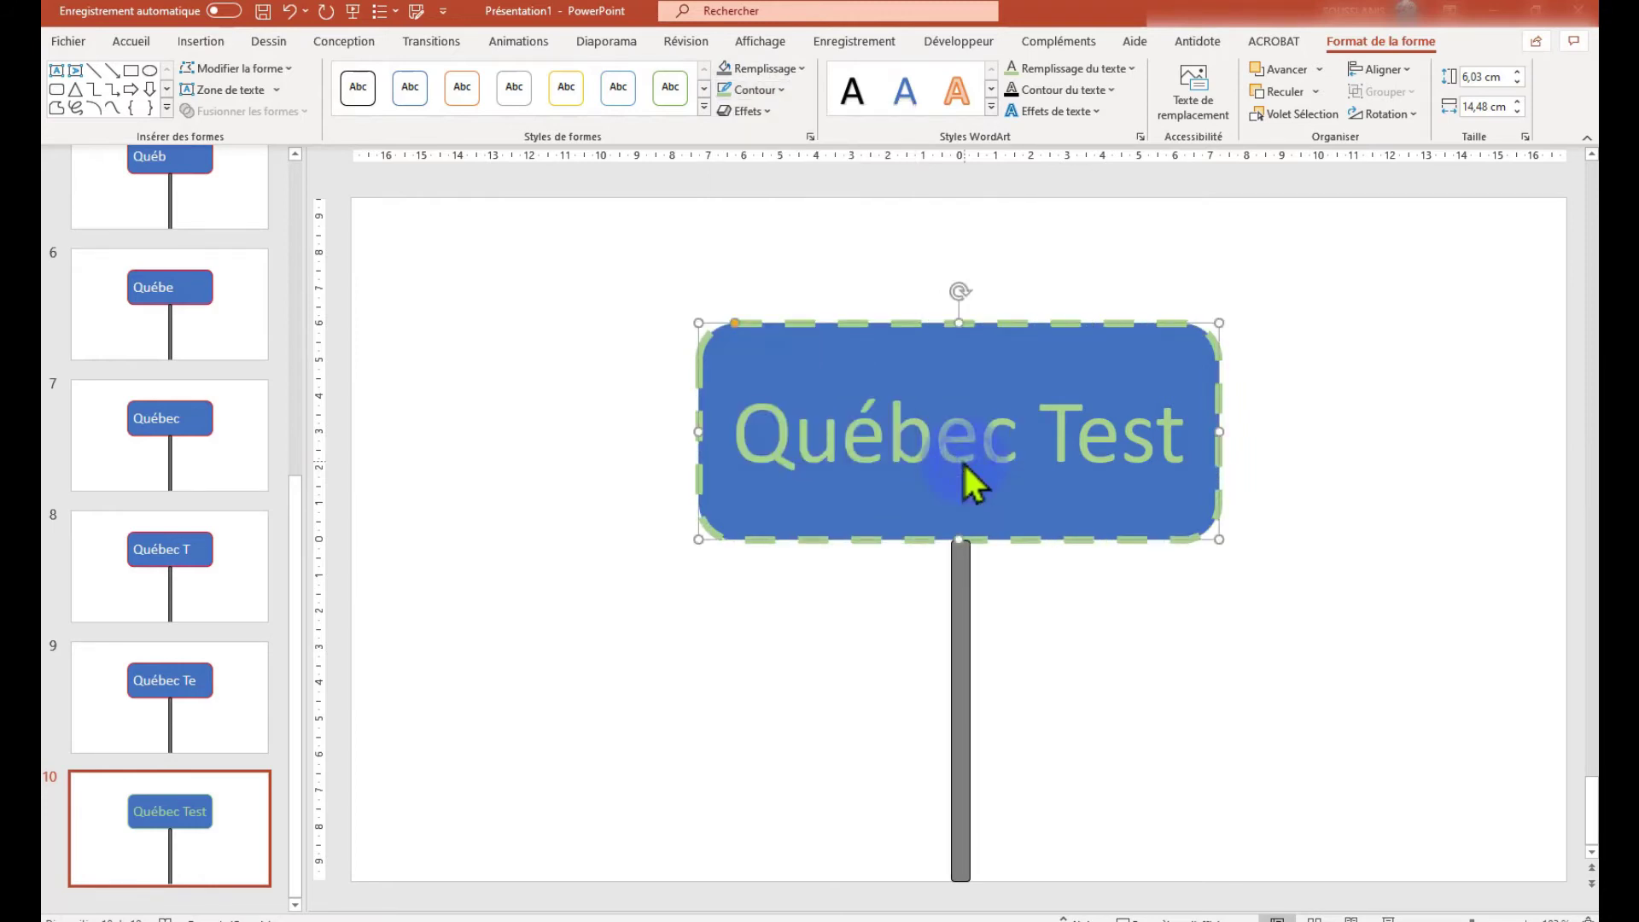
pyautogui.click(243, 824)
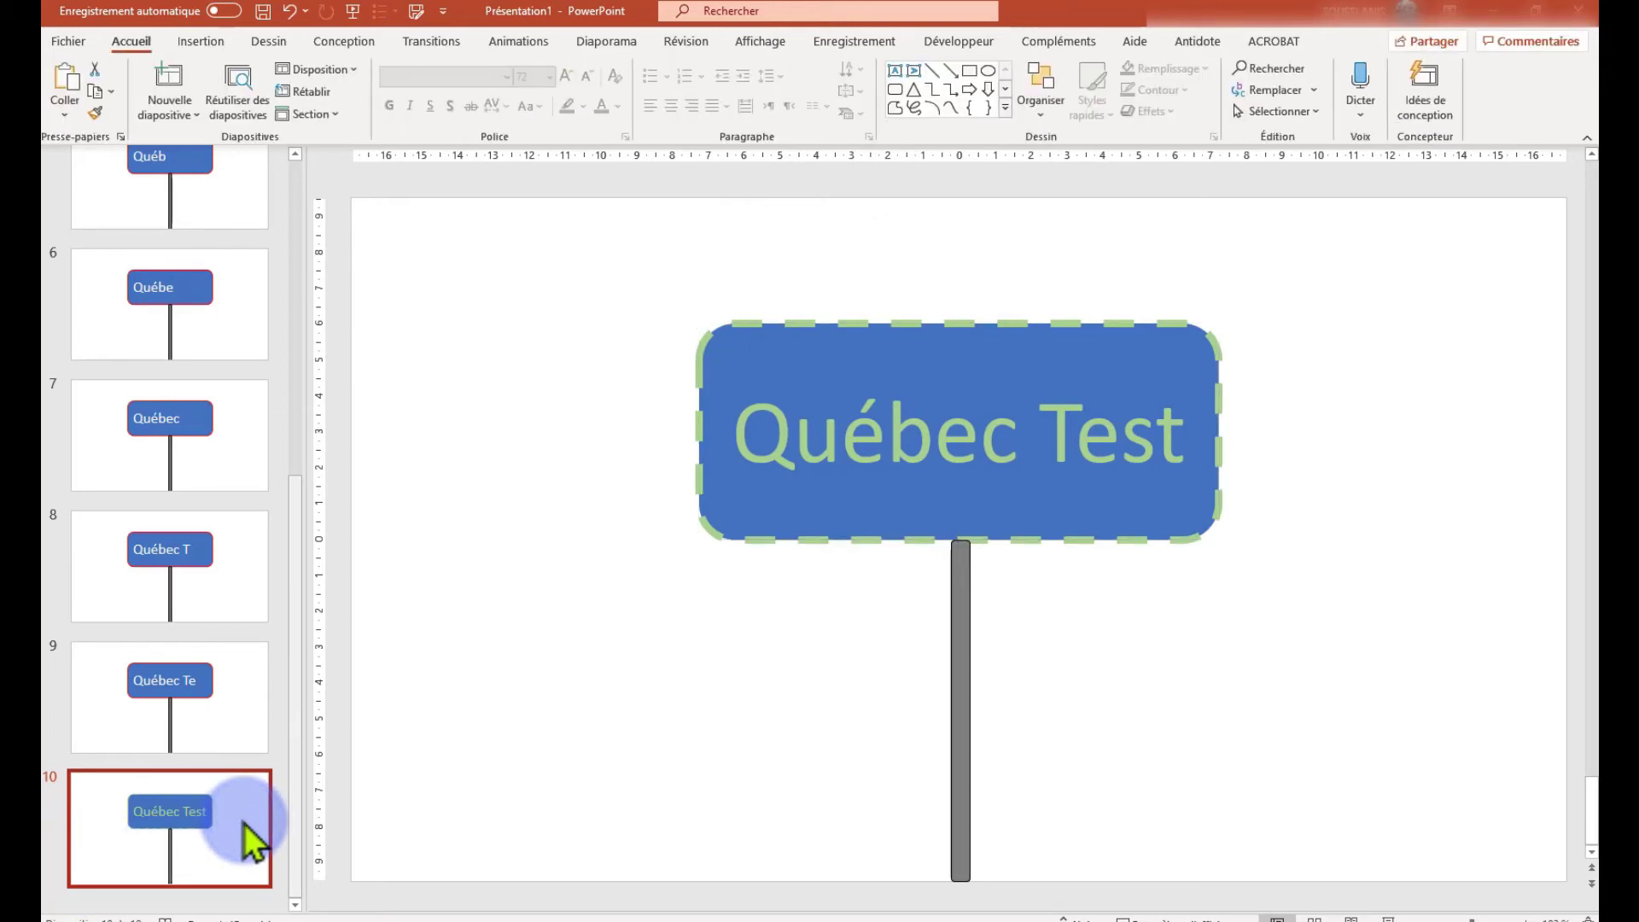
# Paste slide 10 as slide 11 and give its sign a red dash-dot outline.
pyautogui.click(219, 897)
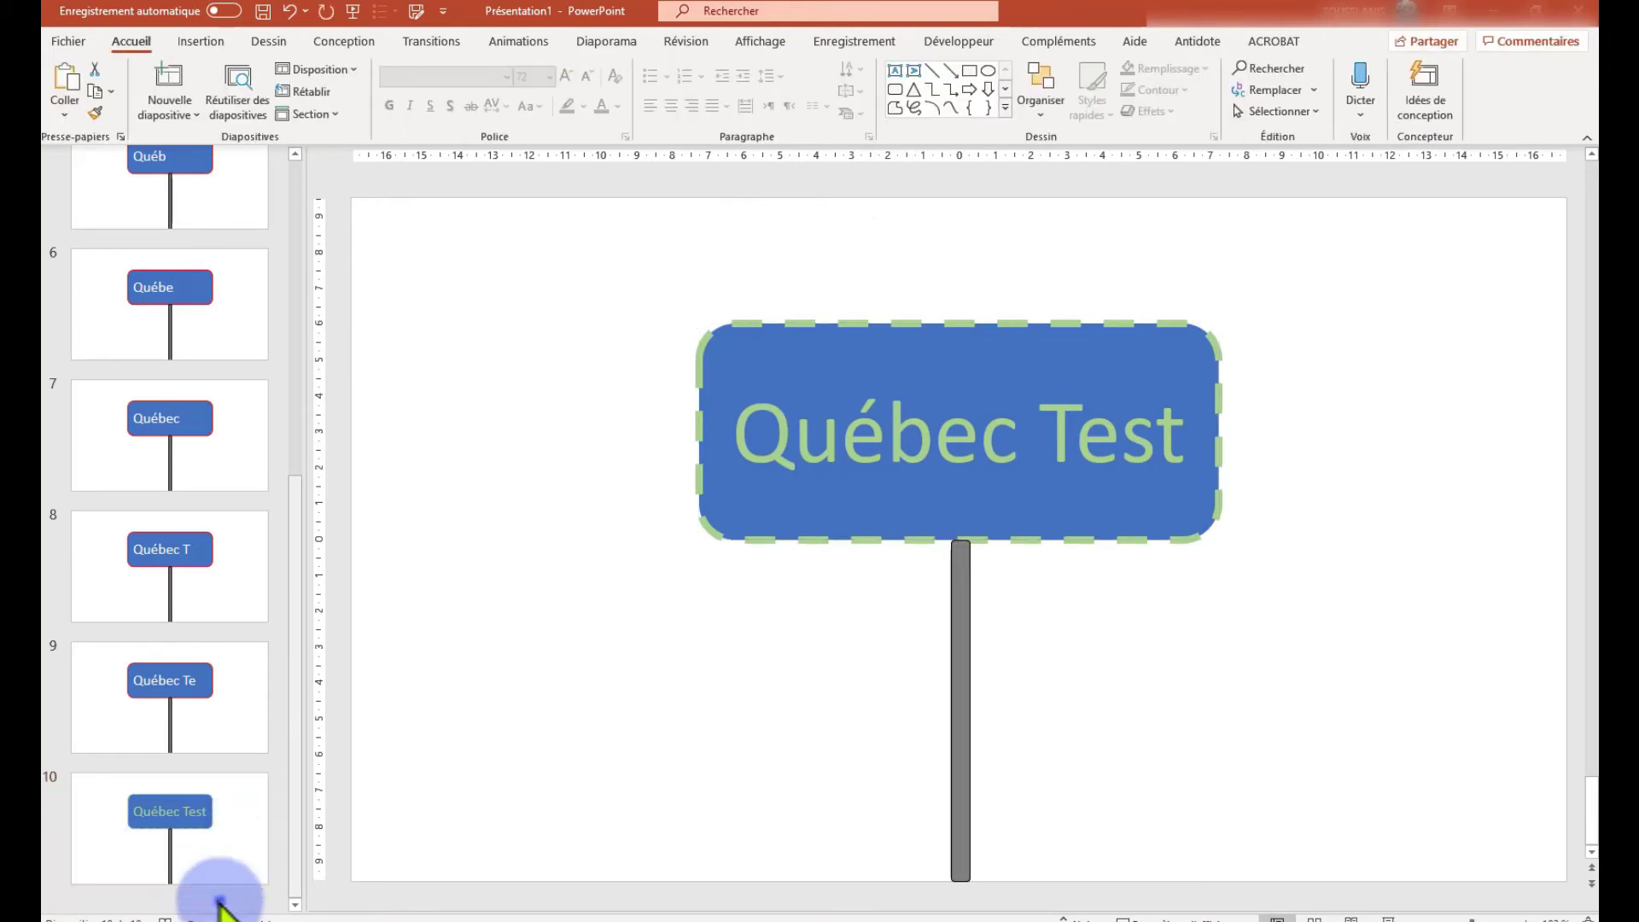
pyautogui.hotkey('ctrl', 'v')
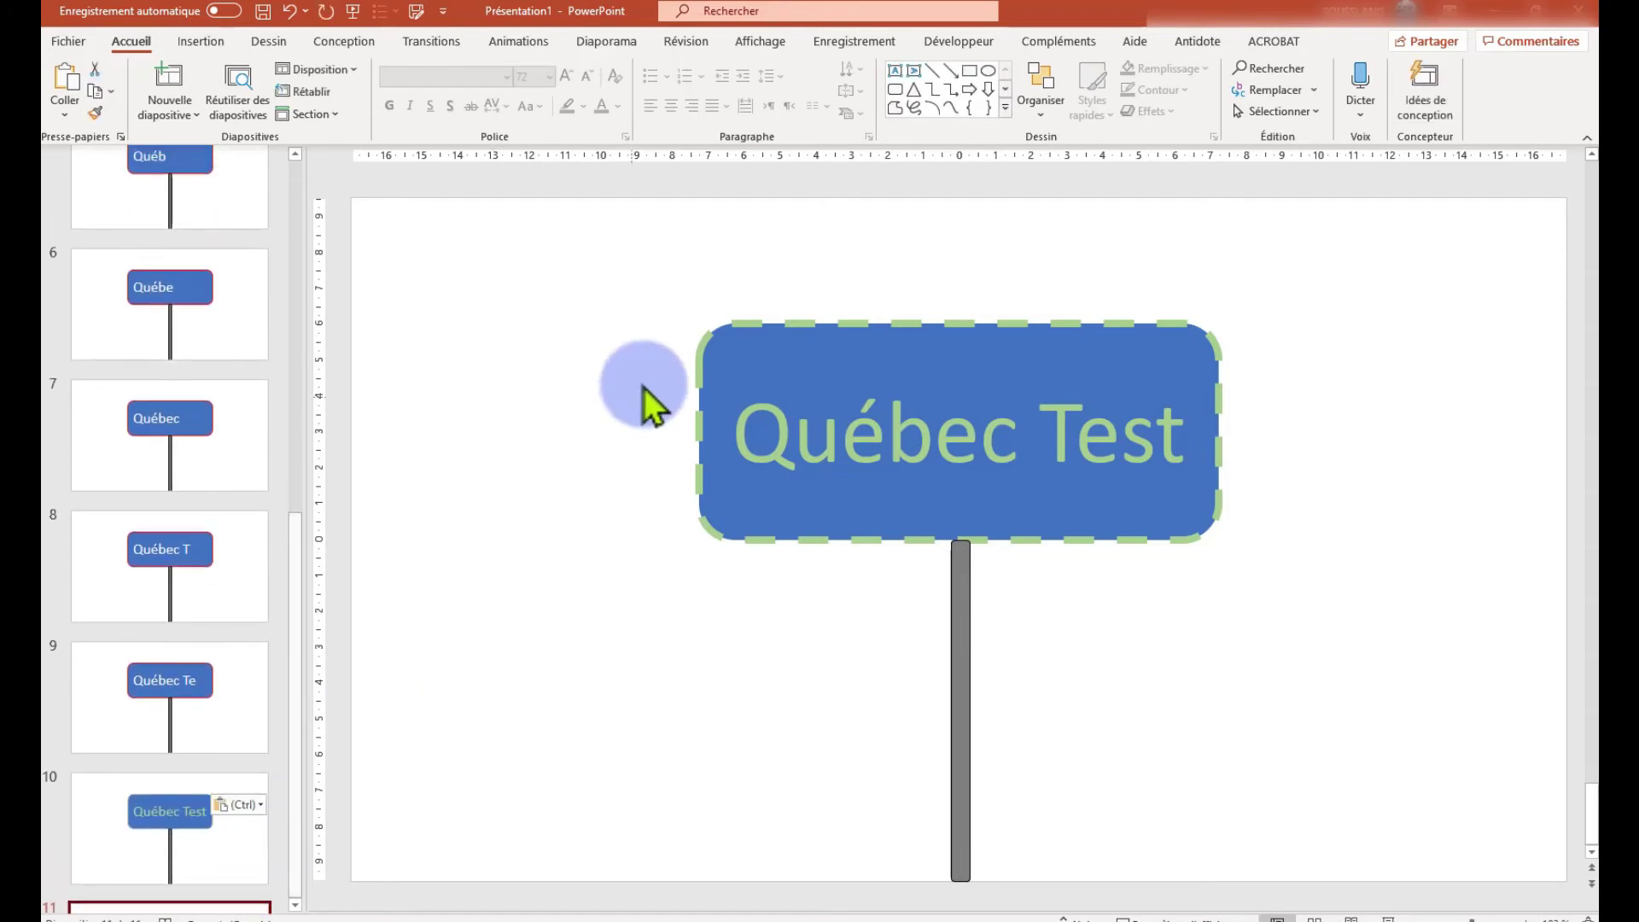
pyautogui.click(766, 334)
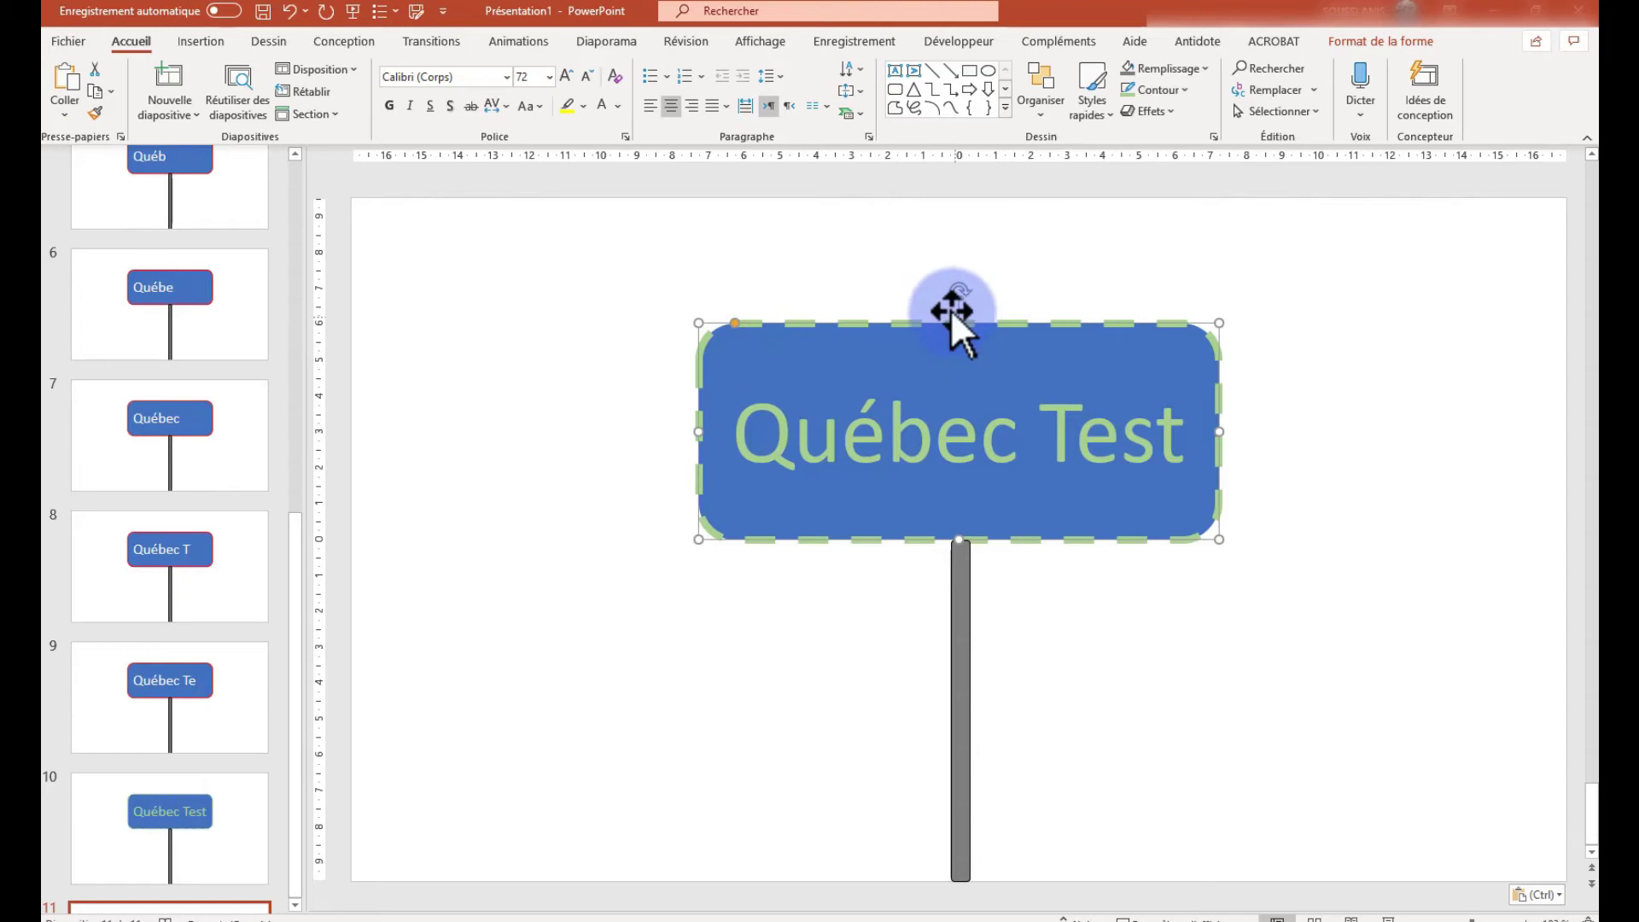
pyautogui.click(1353, 43)
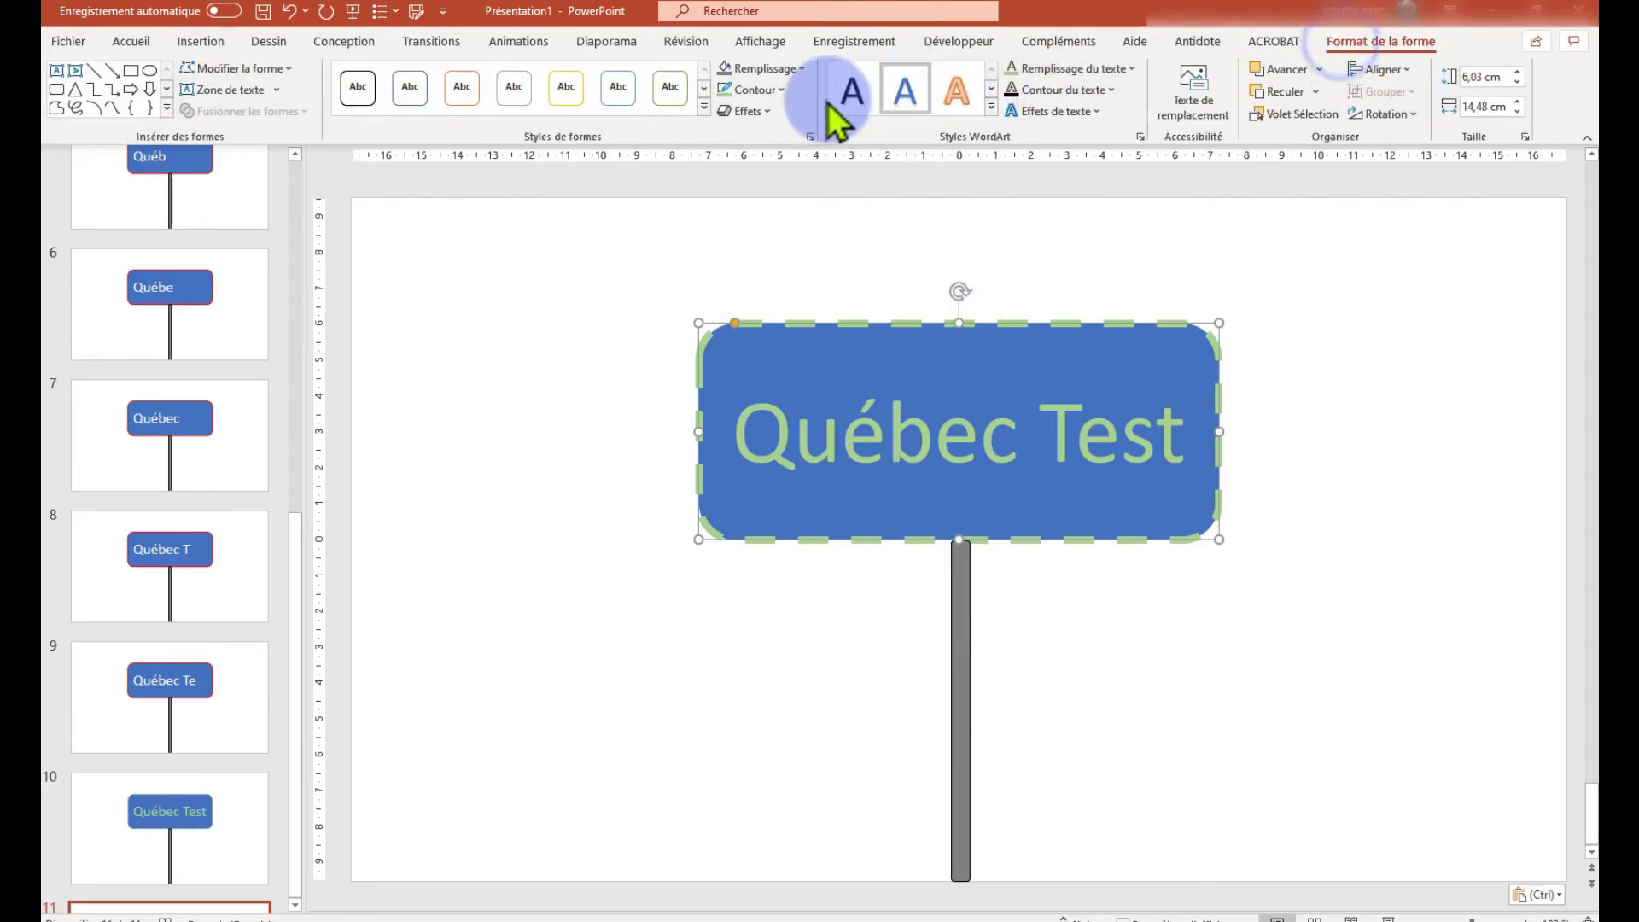
pyautogui.click(778, 92)
pyautogui.moveTo(765, 427)
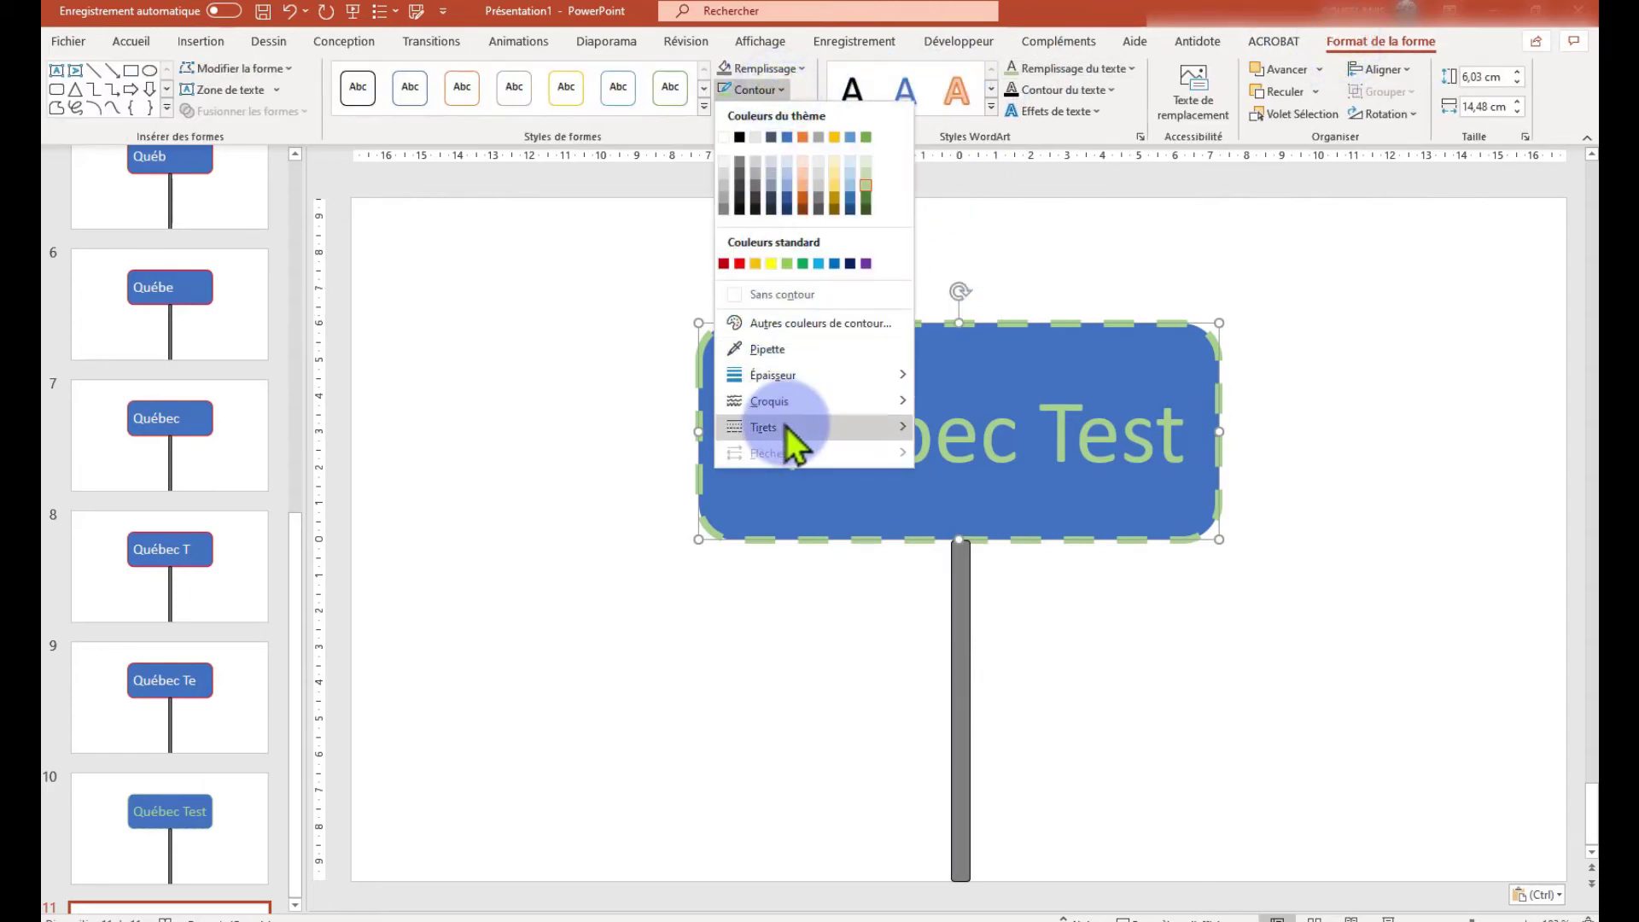
pyautogui.click(953, 485)
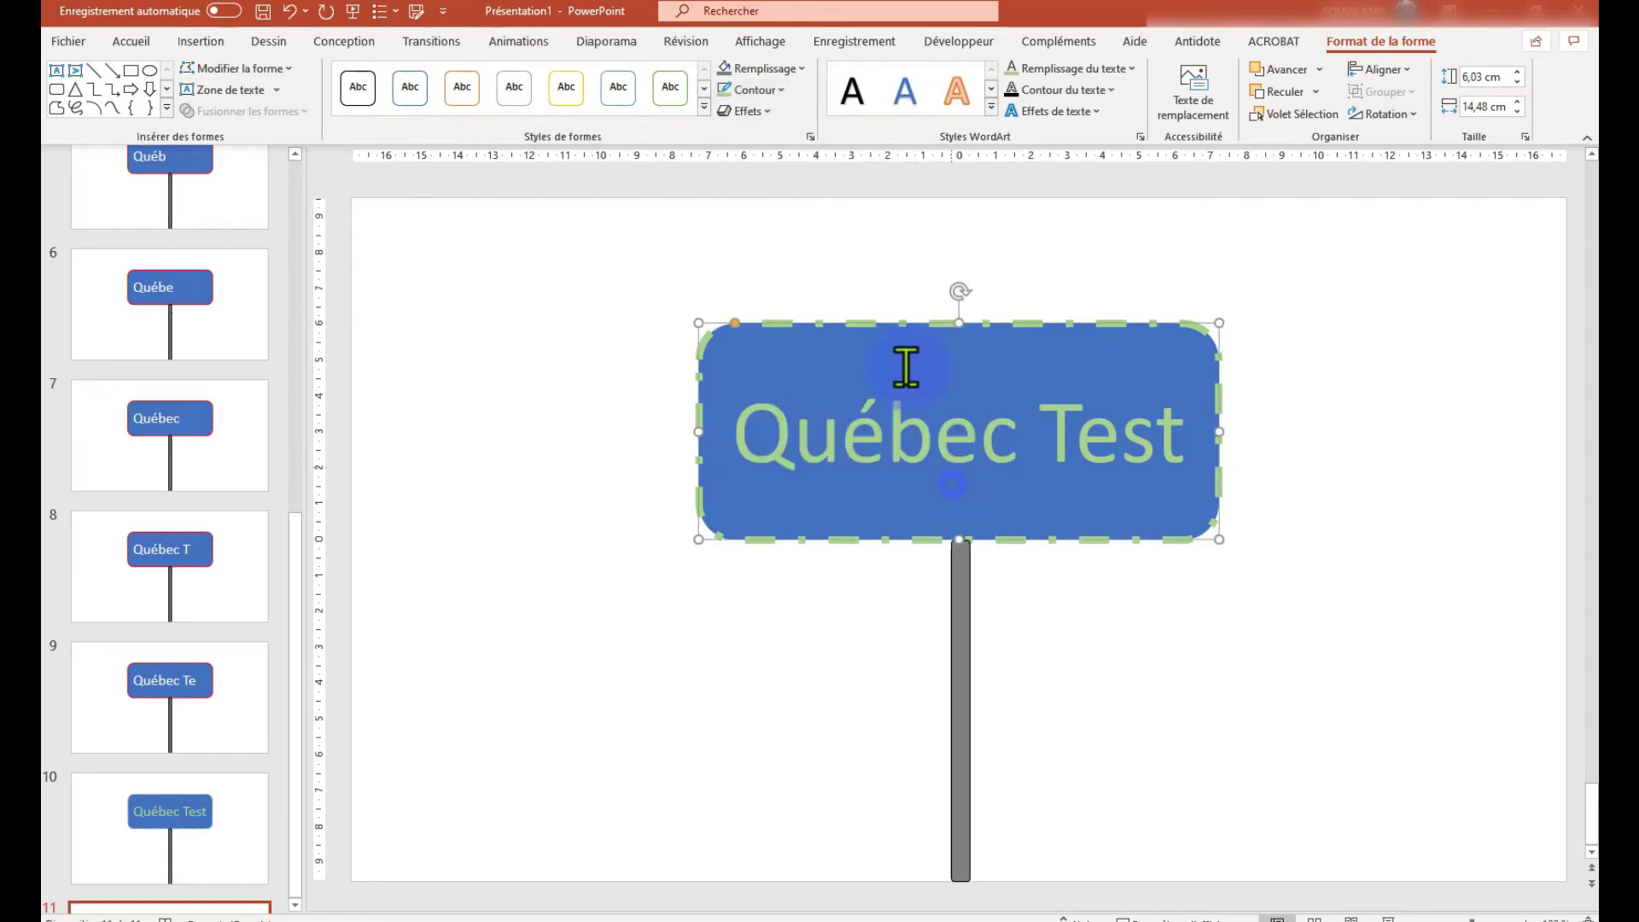
pyautogui.click(756, 90)
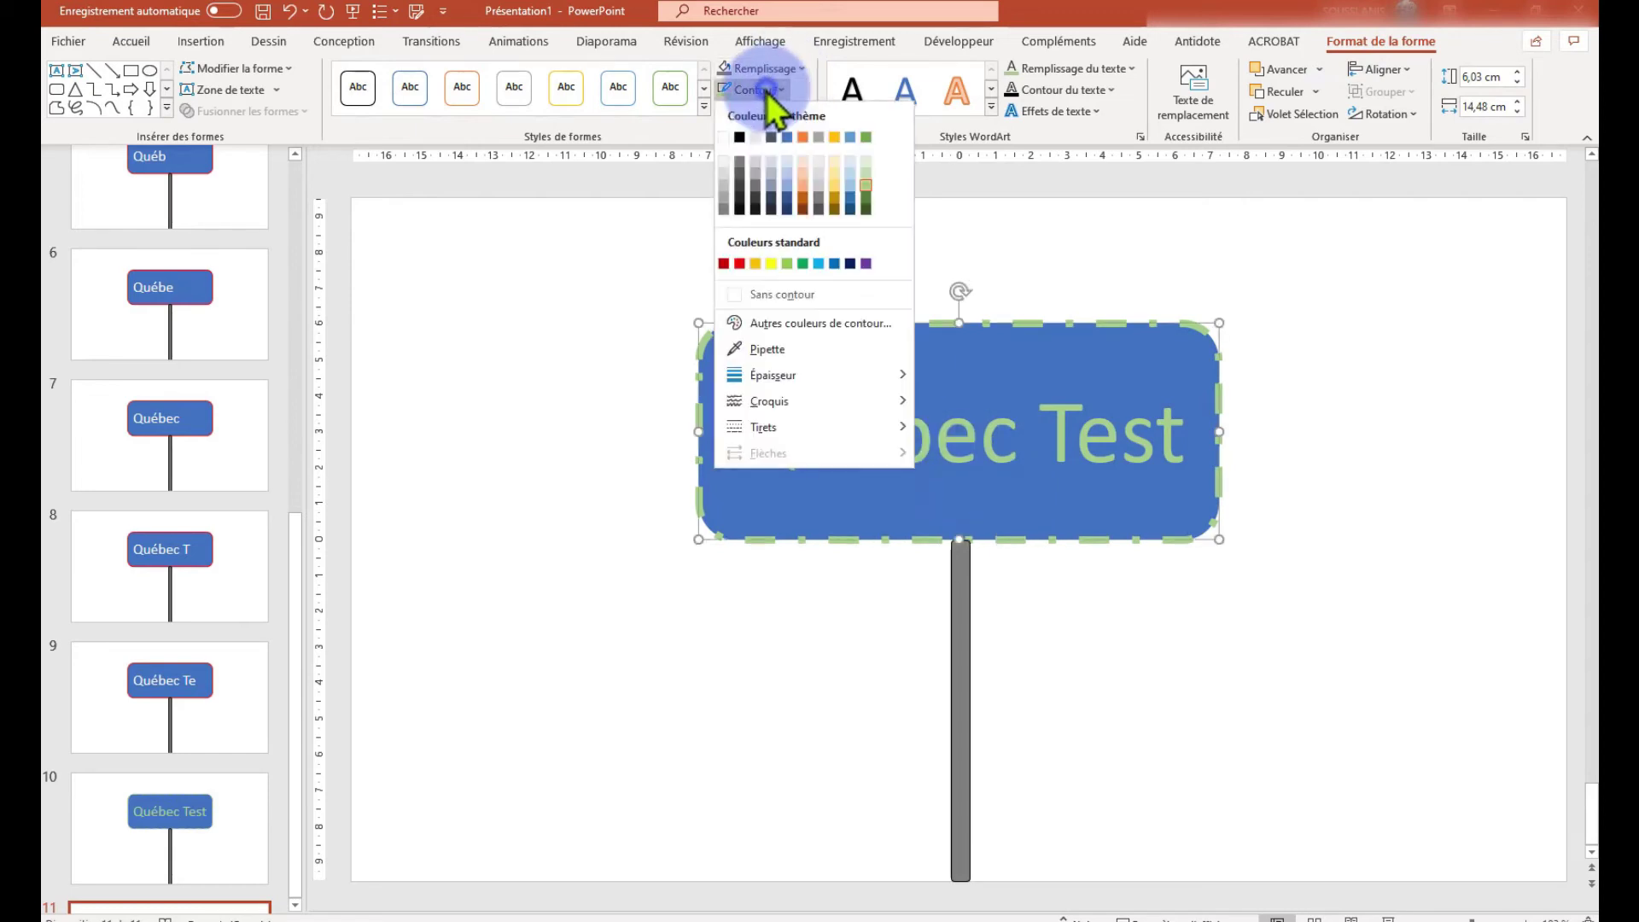
pyautogui.click(740, 263)
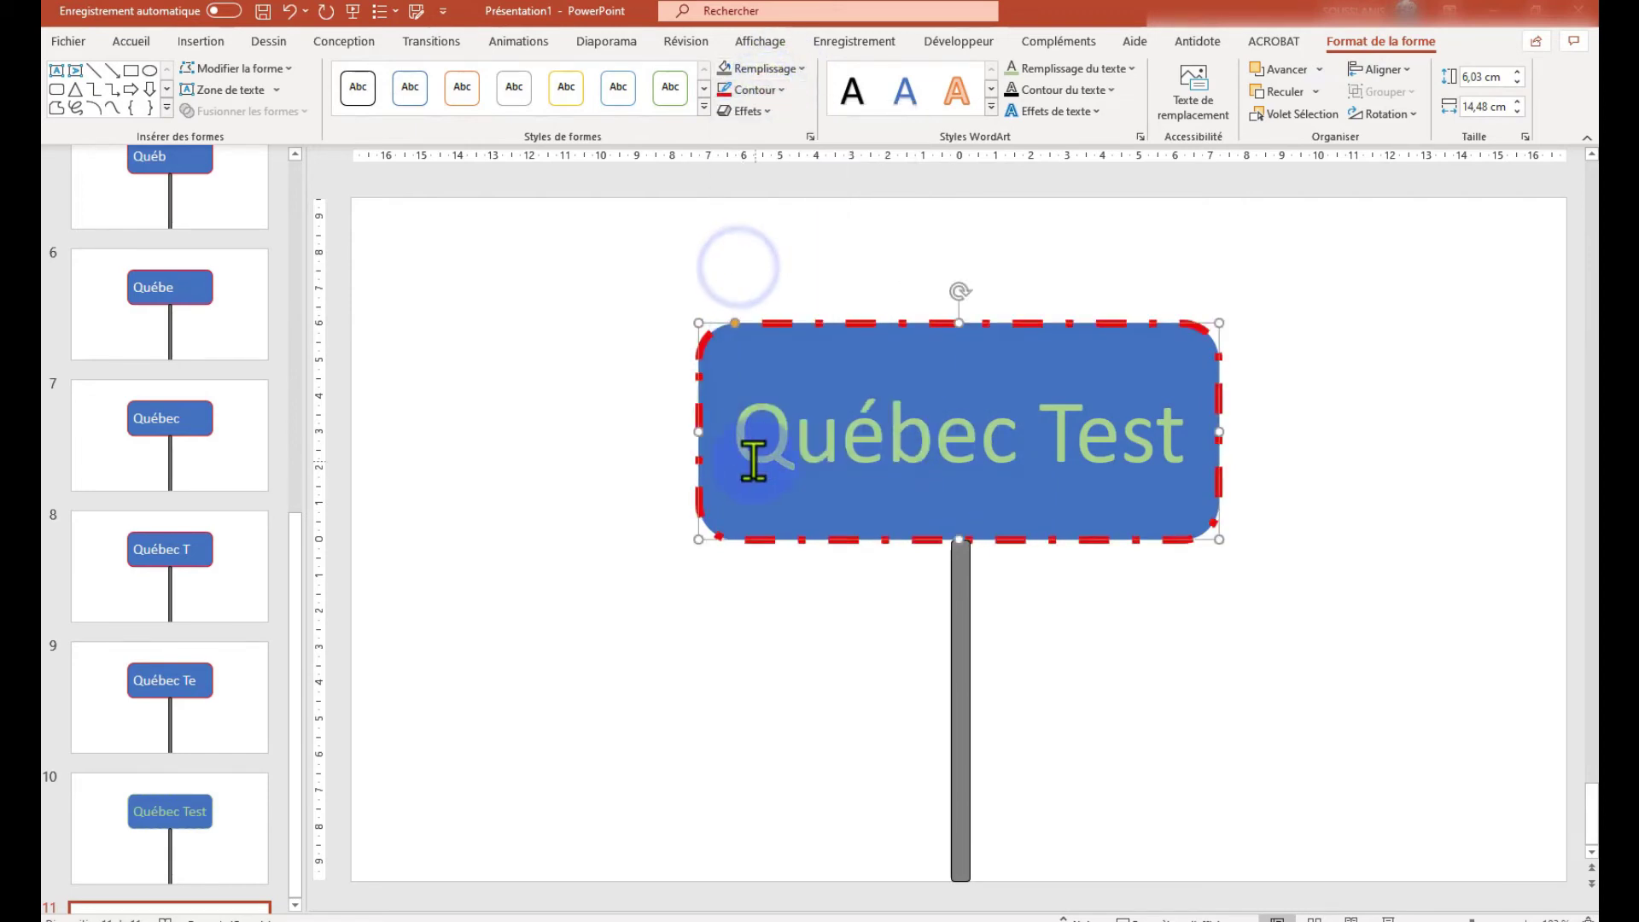
# Turn the Québec Test text on slide 11's sign red.
pyautogui.moveTo(738, 427); pyautogui.dragTo(1157, 282)
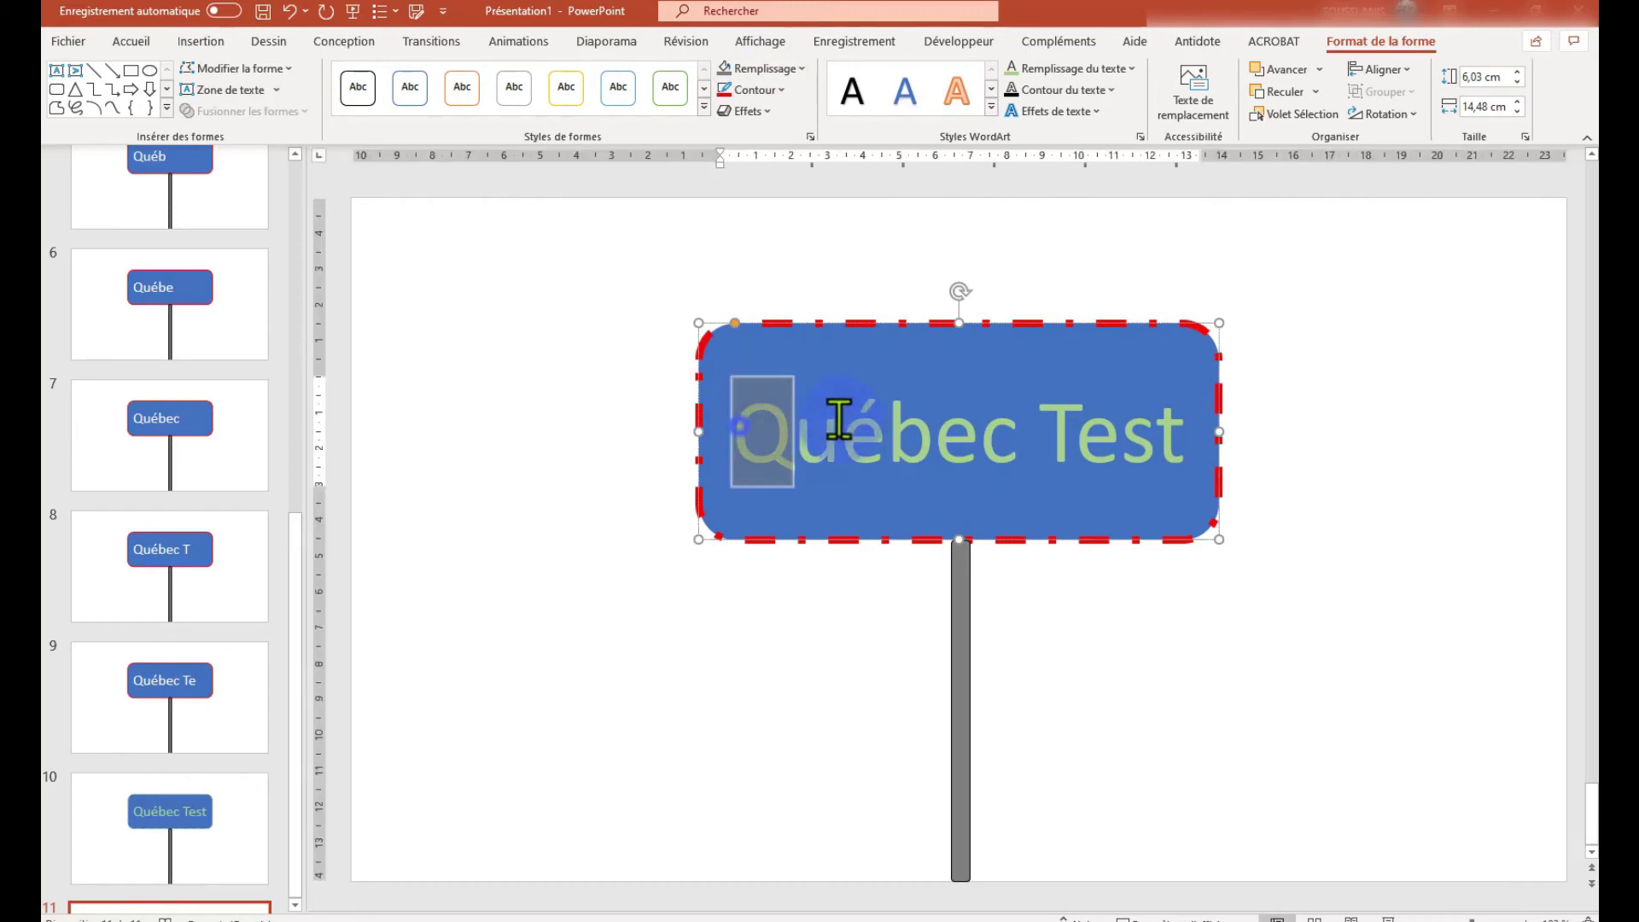
pyautogui.click(1074, 69)
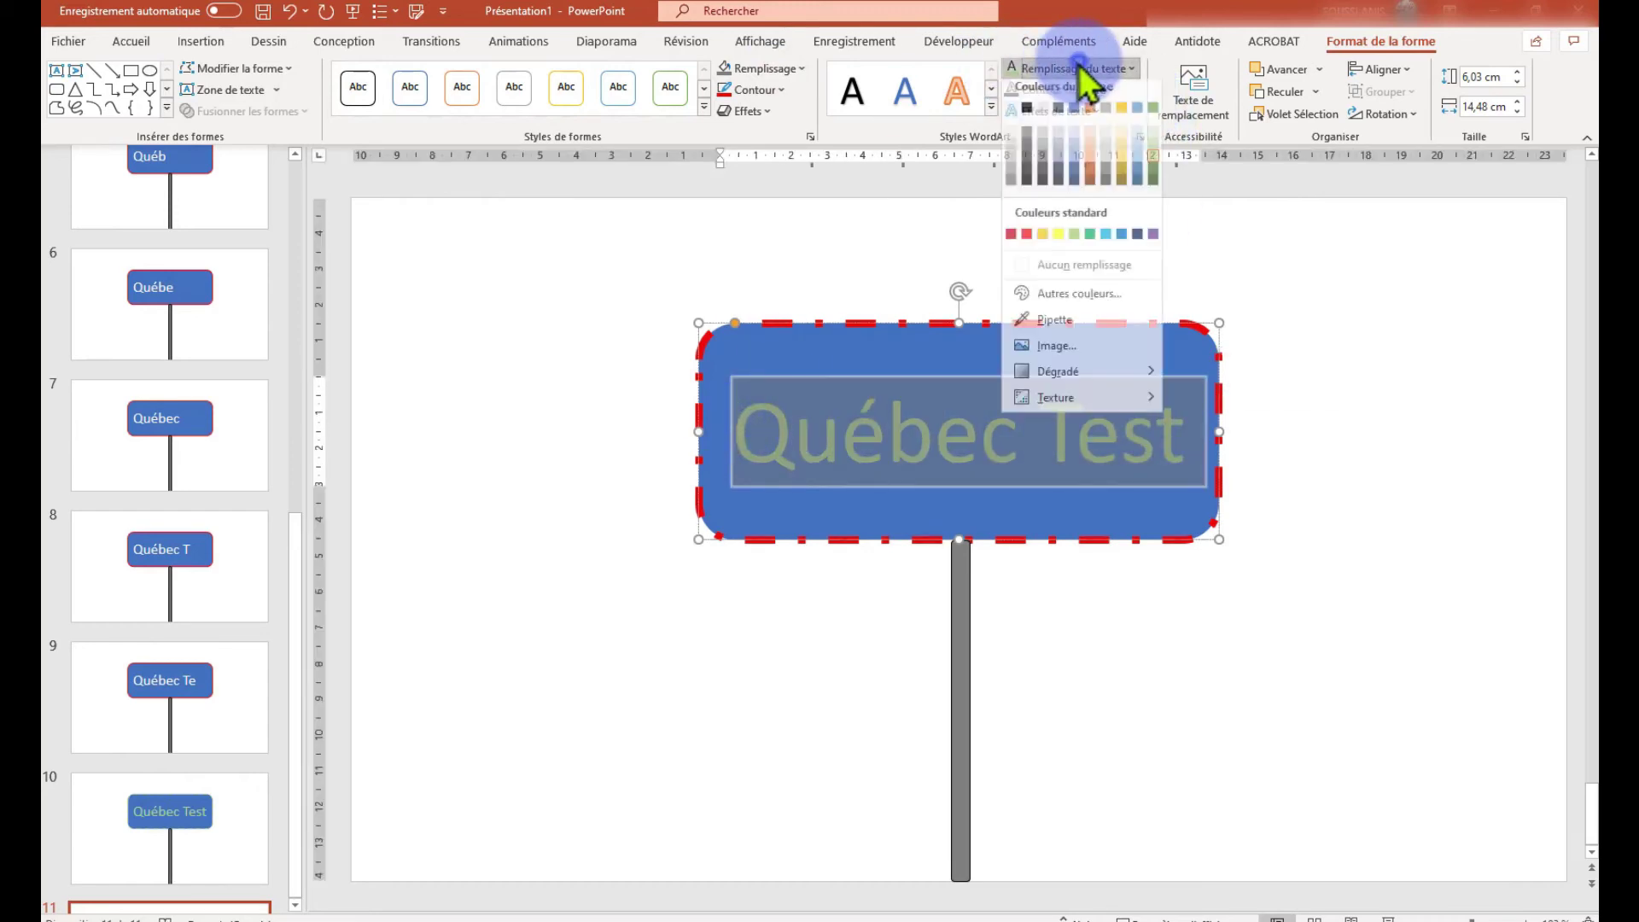
pyautogui.click(1027, 242)
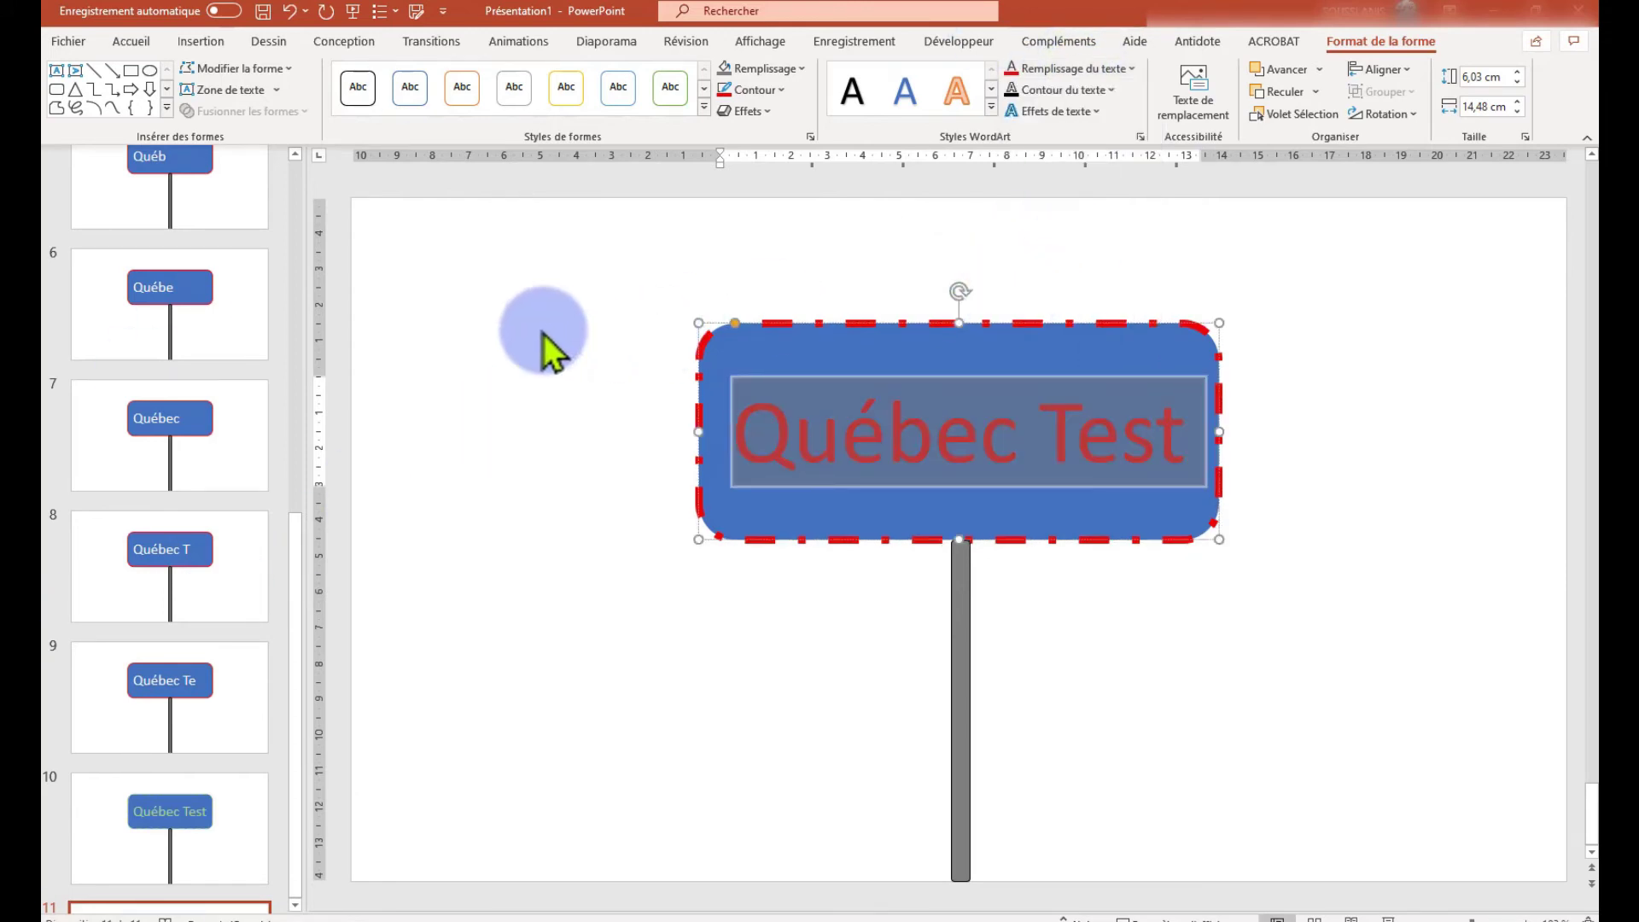
pyautogui.click(119, 335)
pyautogui.click(137, 809)
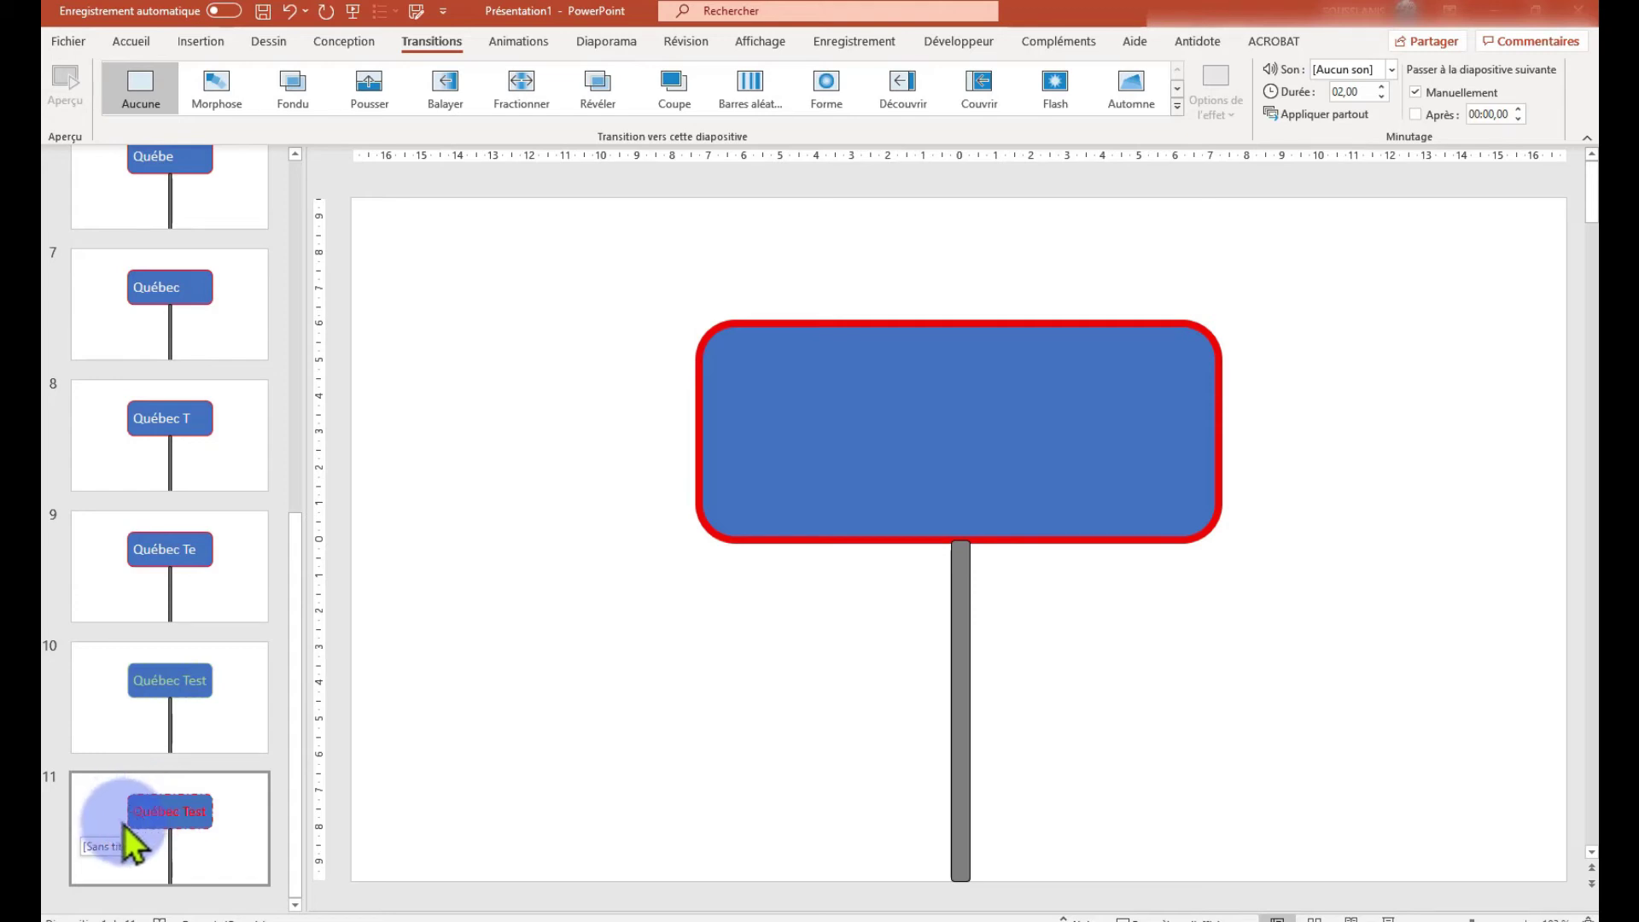
# Select all the slides in the presentation.
pyautogui.scroll(10, 125, 825)
pyautogui.click(183, 222)
pyautogui.scroll(-2, 183, 235)
pyautogui.scroll(-2, 182, 235)
pyautogui.scroll(-1, 182, 235)
pyautogui.keyDown('shift'); pyautogui.click(199, 605); pyautogui.keyUp('shift')
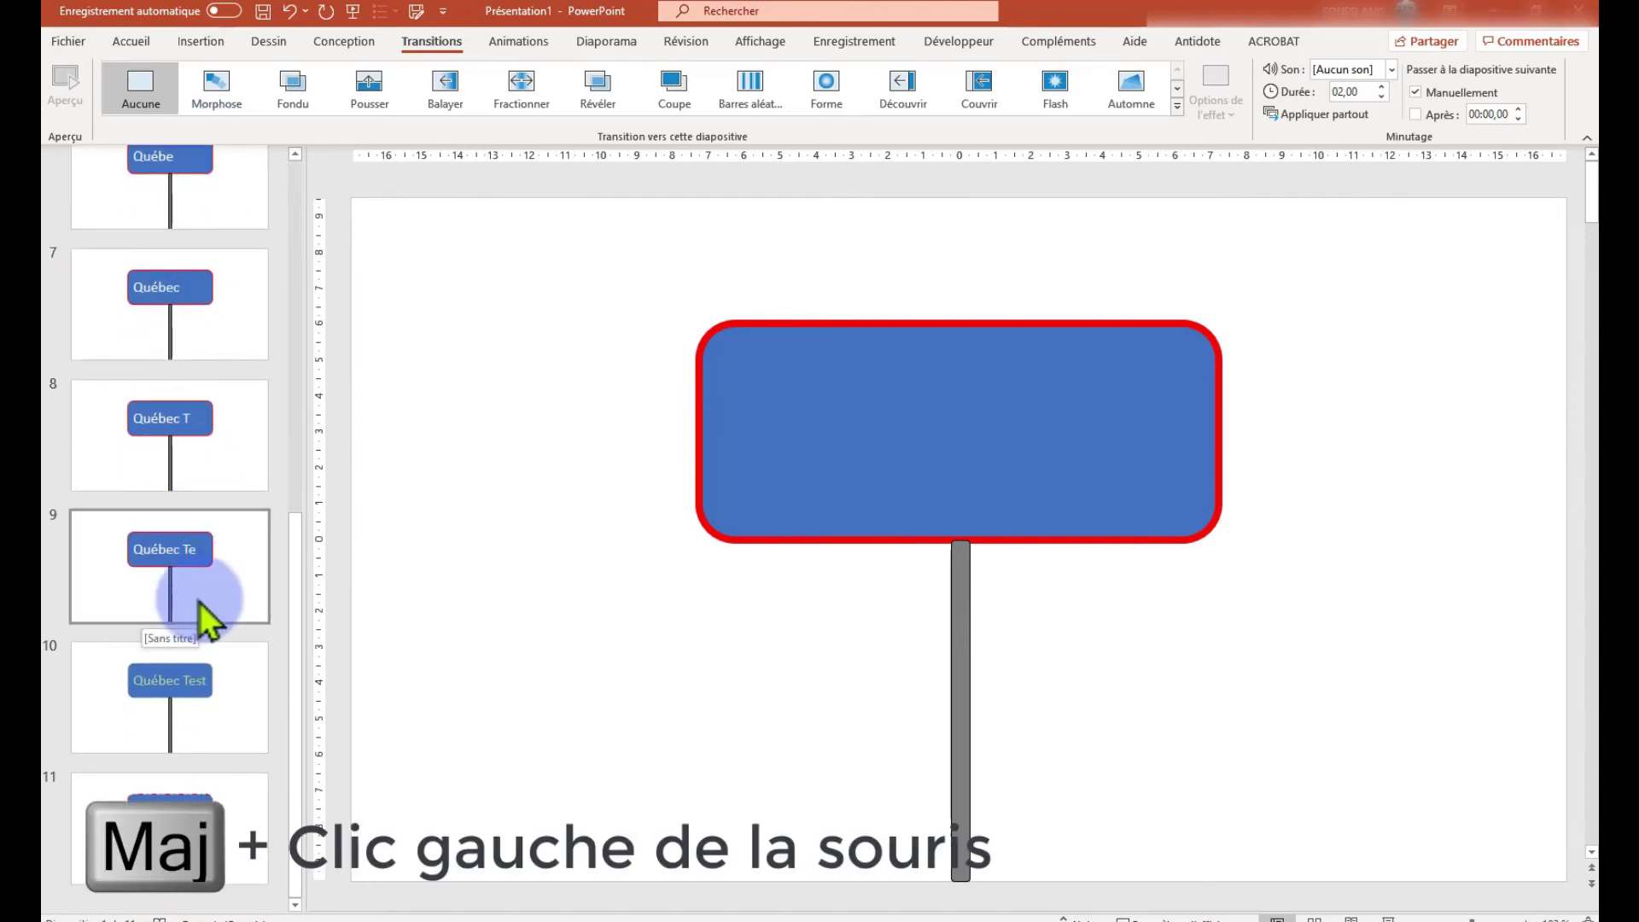
pyautogui.keyDown('shift'); pyautogui.click(181, 787); pyautogui.keyUp('shift')
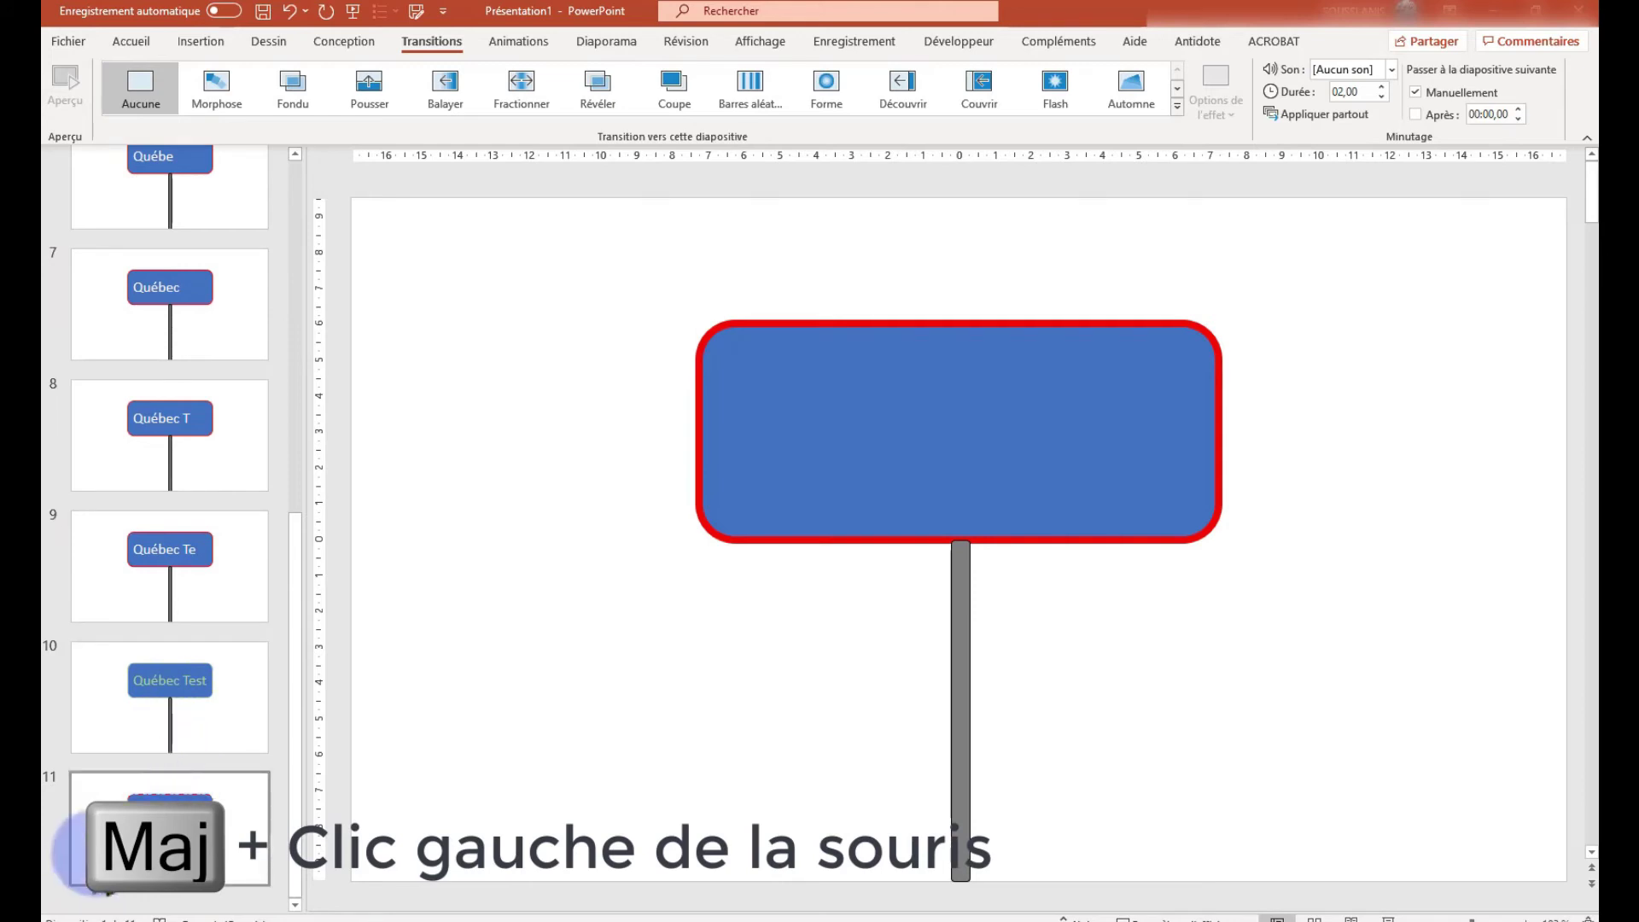
pyautogui.keyDown('shift'); pyautogui.click(196, 434); pyautogui.keyUp('shift')
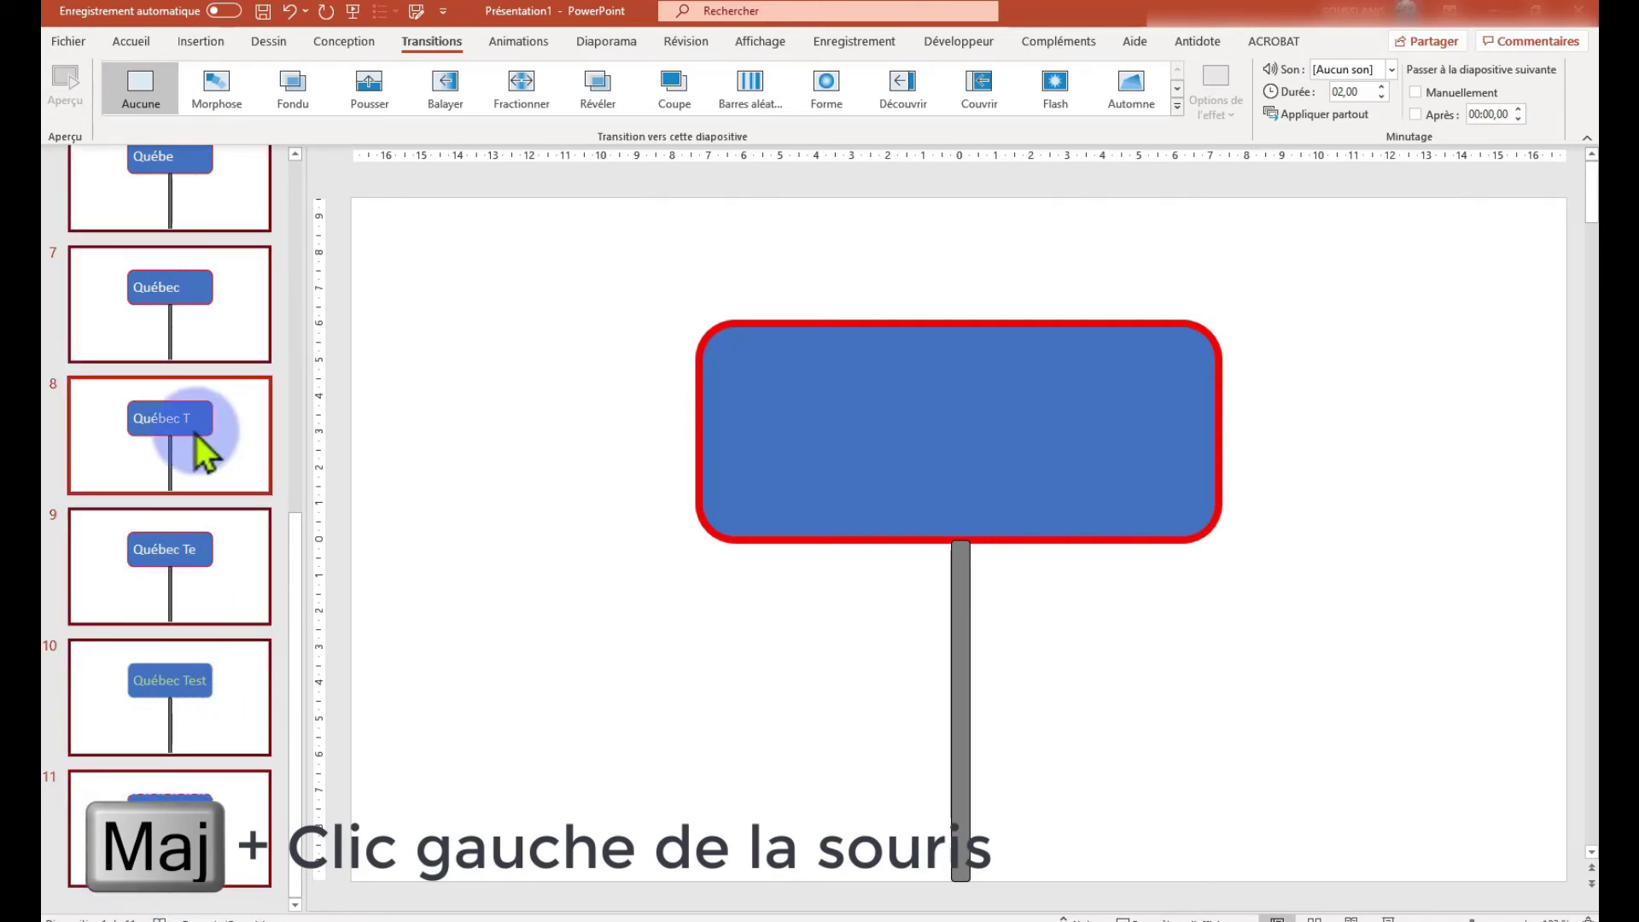
pyautogui.click(195, 434)
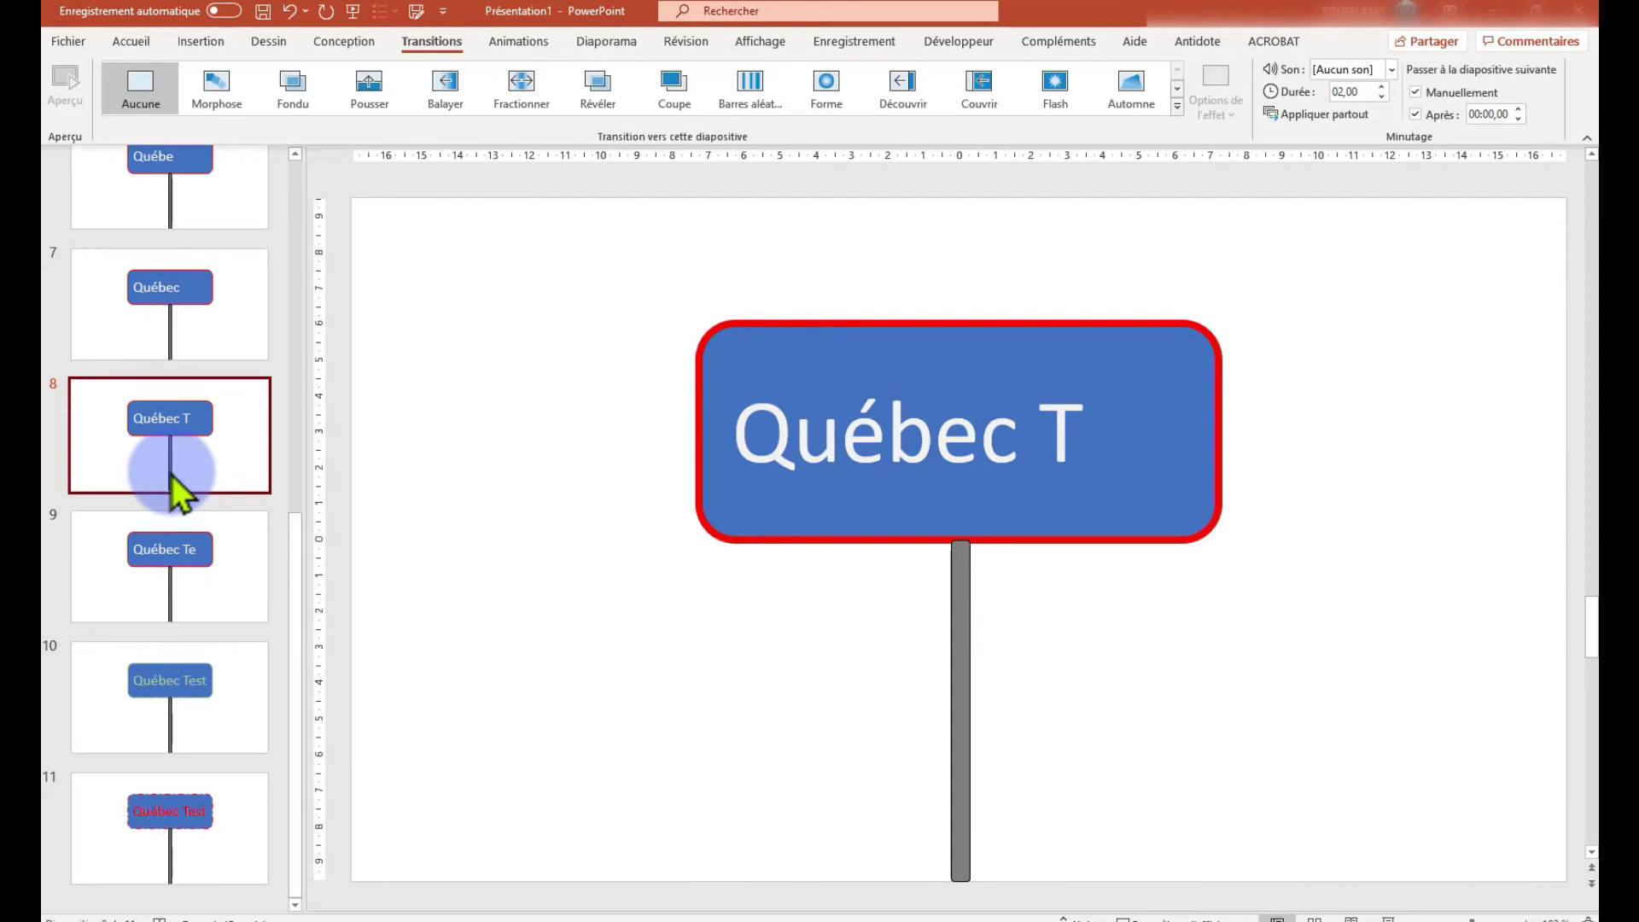
pyautogui.hotkey('ctrl', 'a')
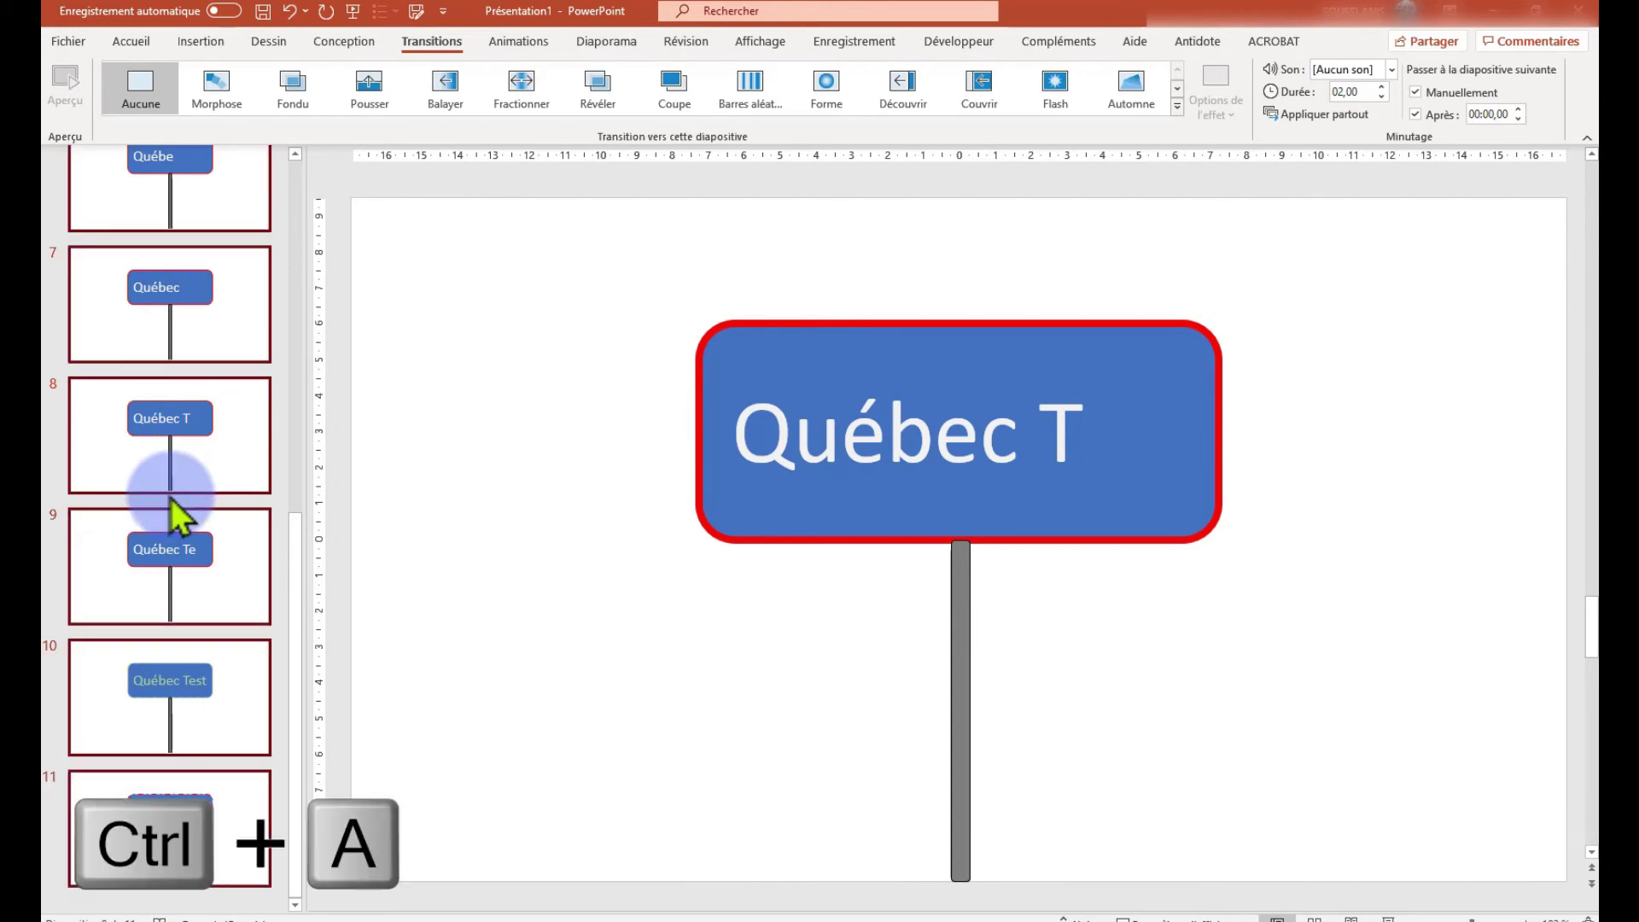
pyautogui.moveTo(173, 513); pyautogui.dragTo(188, 350)
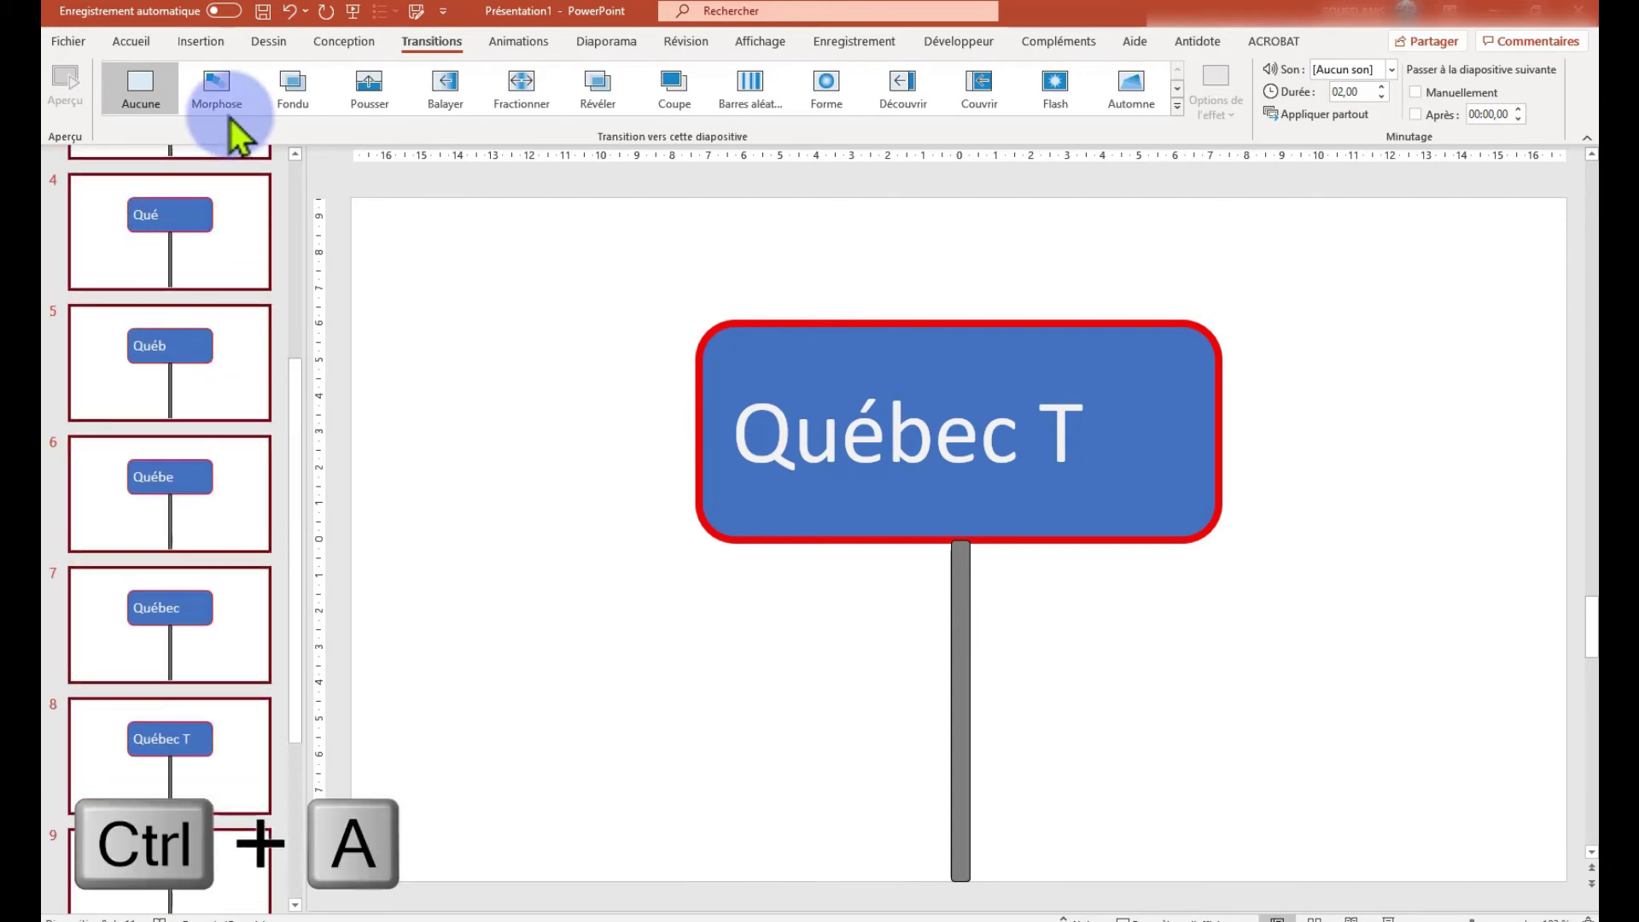
pyautogui.scroll(1, 179, 335)
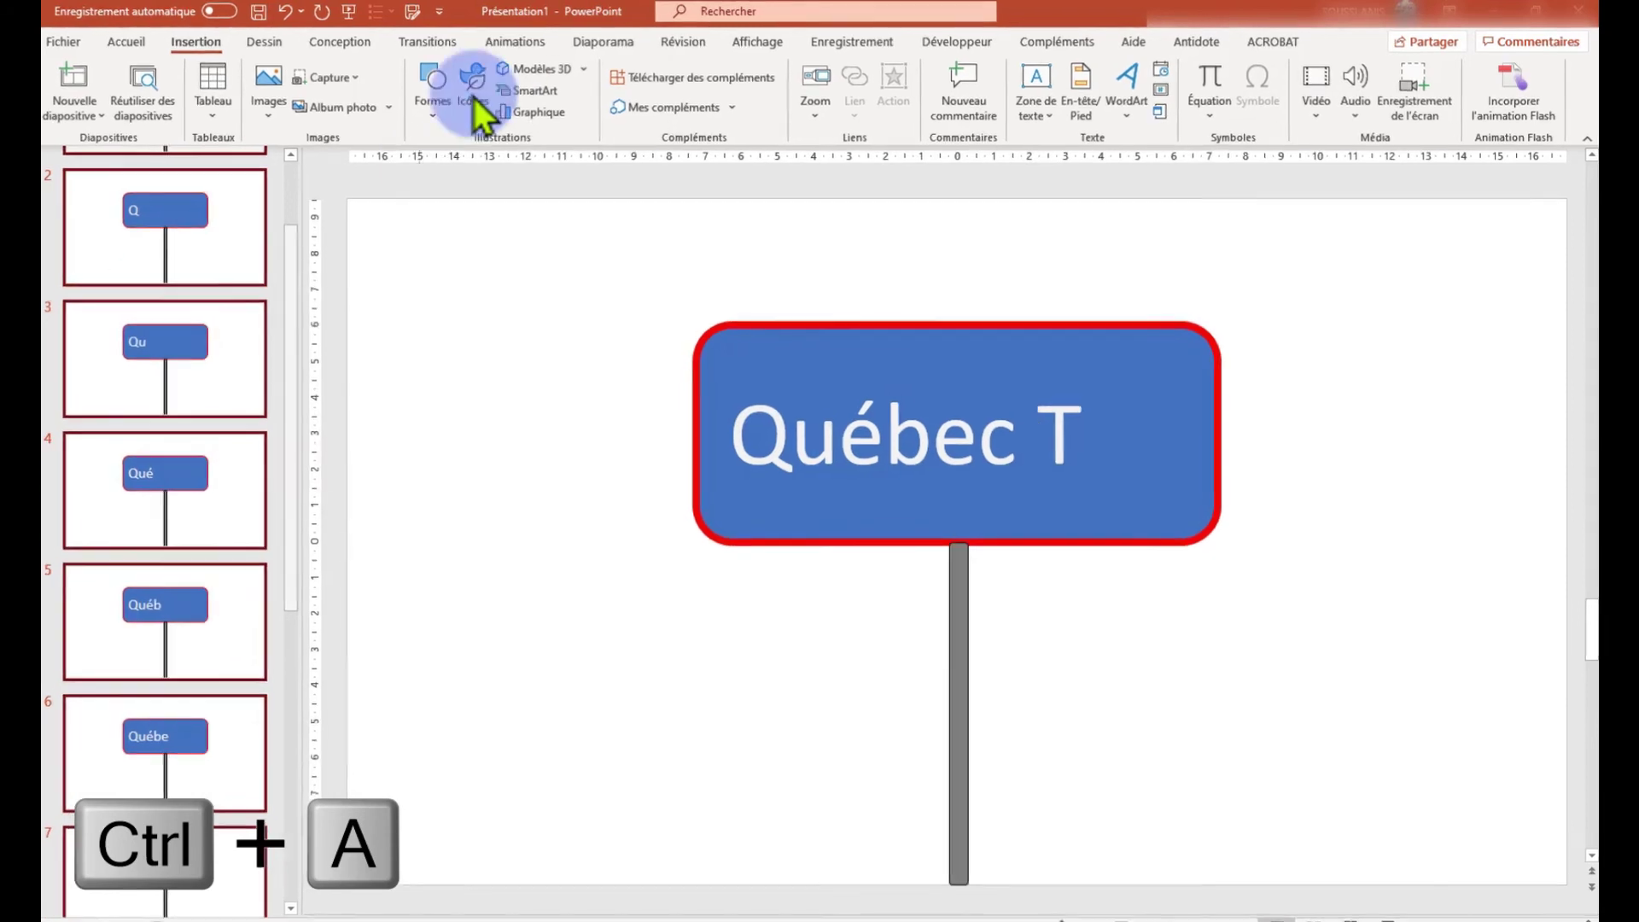
# Set the slides to advance automatically after 00:00,25 instead of on click.
pyautogui.click(376, 53)
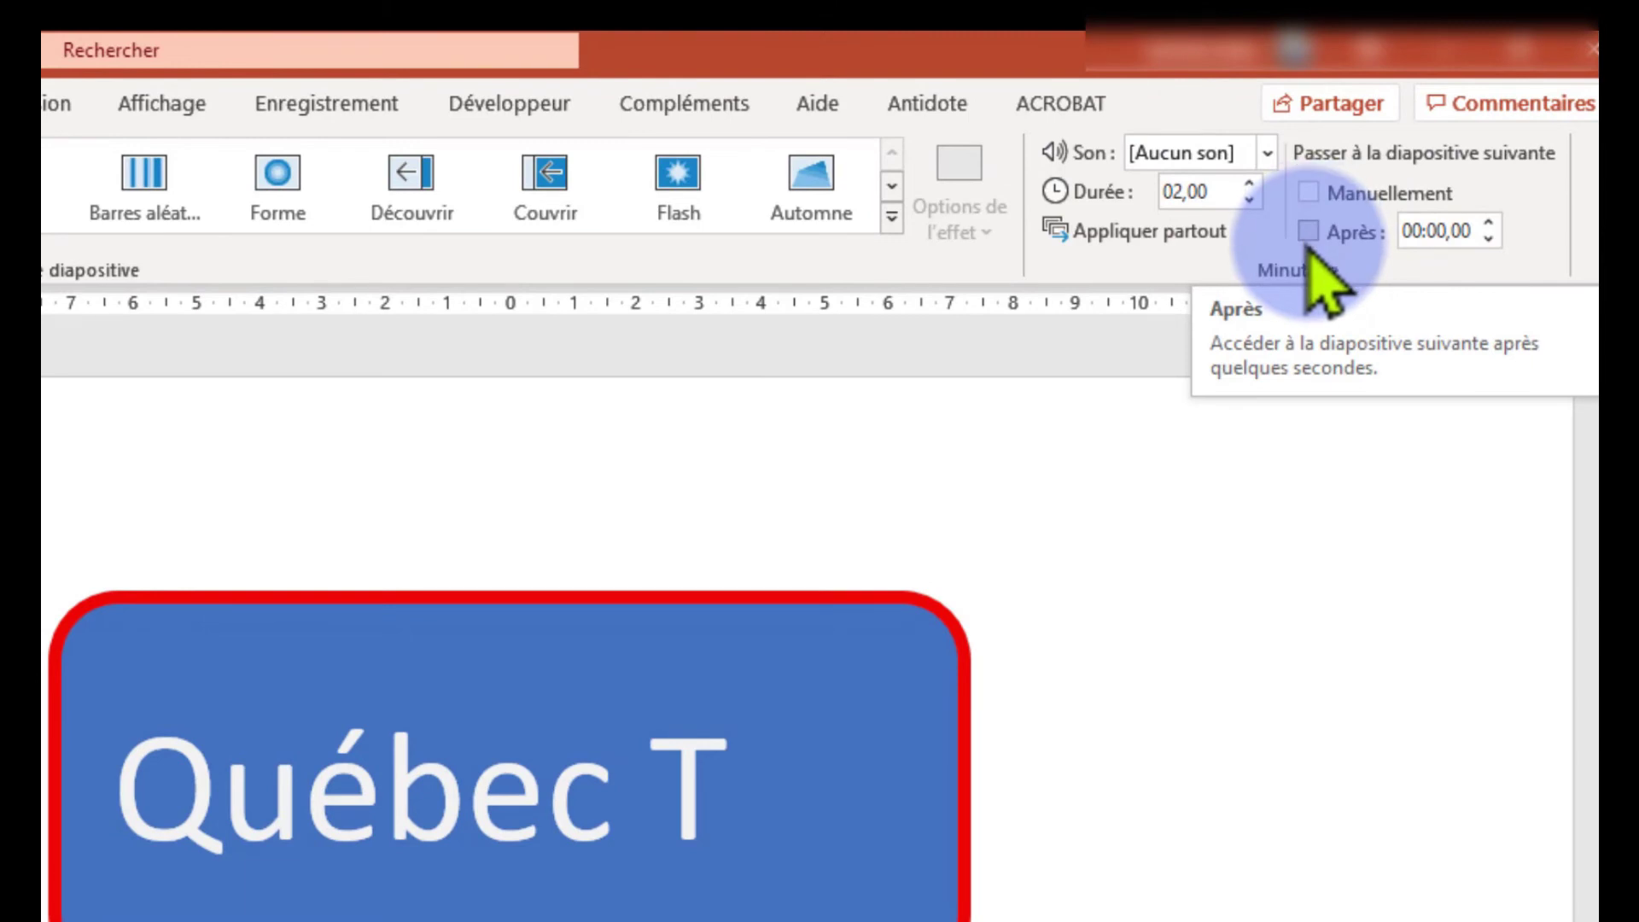
pyautogui.click(1308, 234)
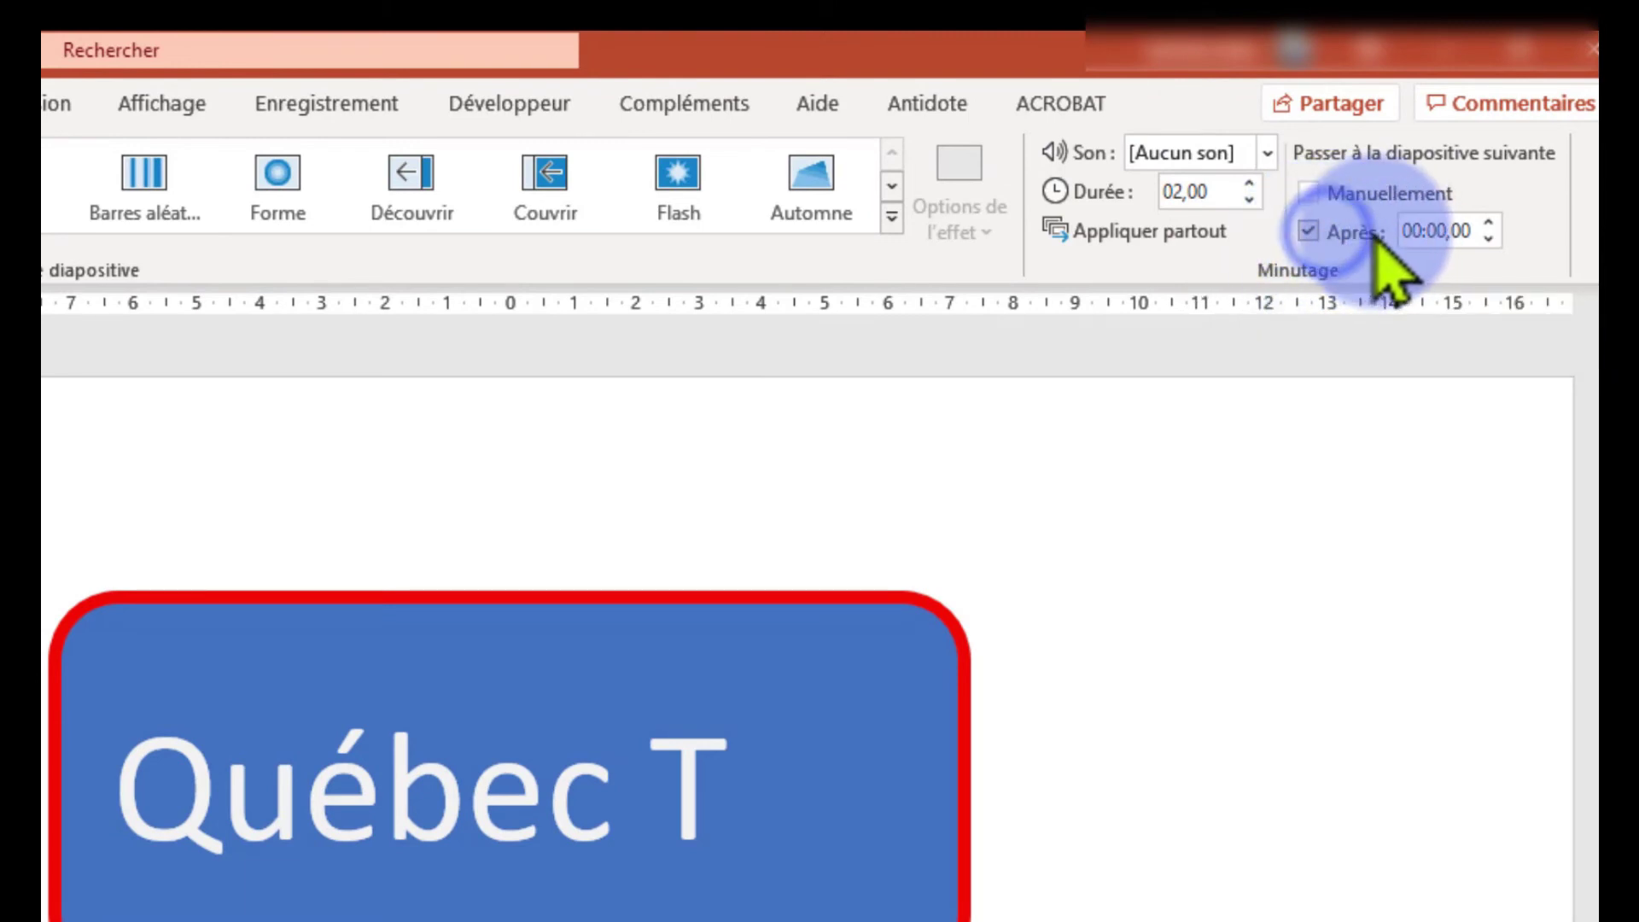
pyautogui.click(1456, 229)
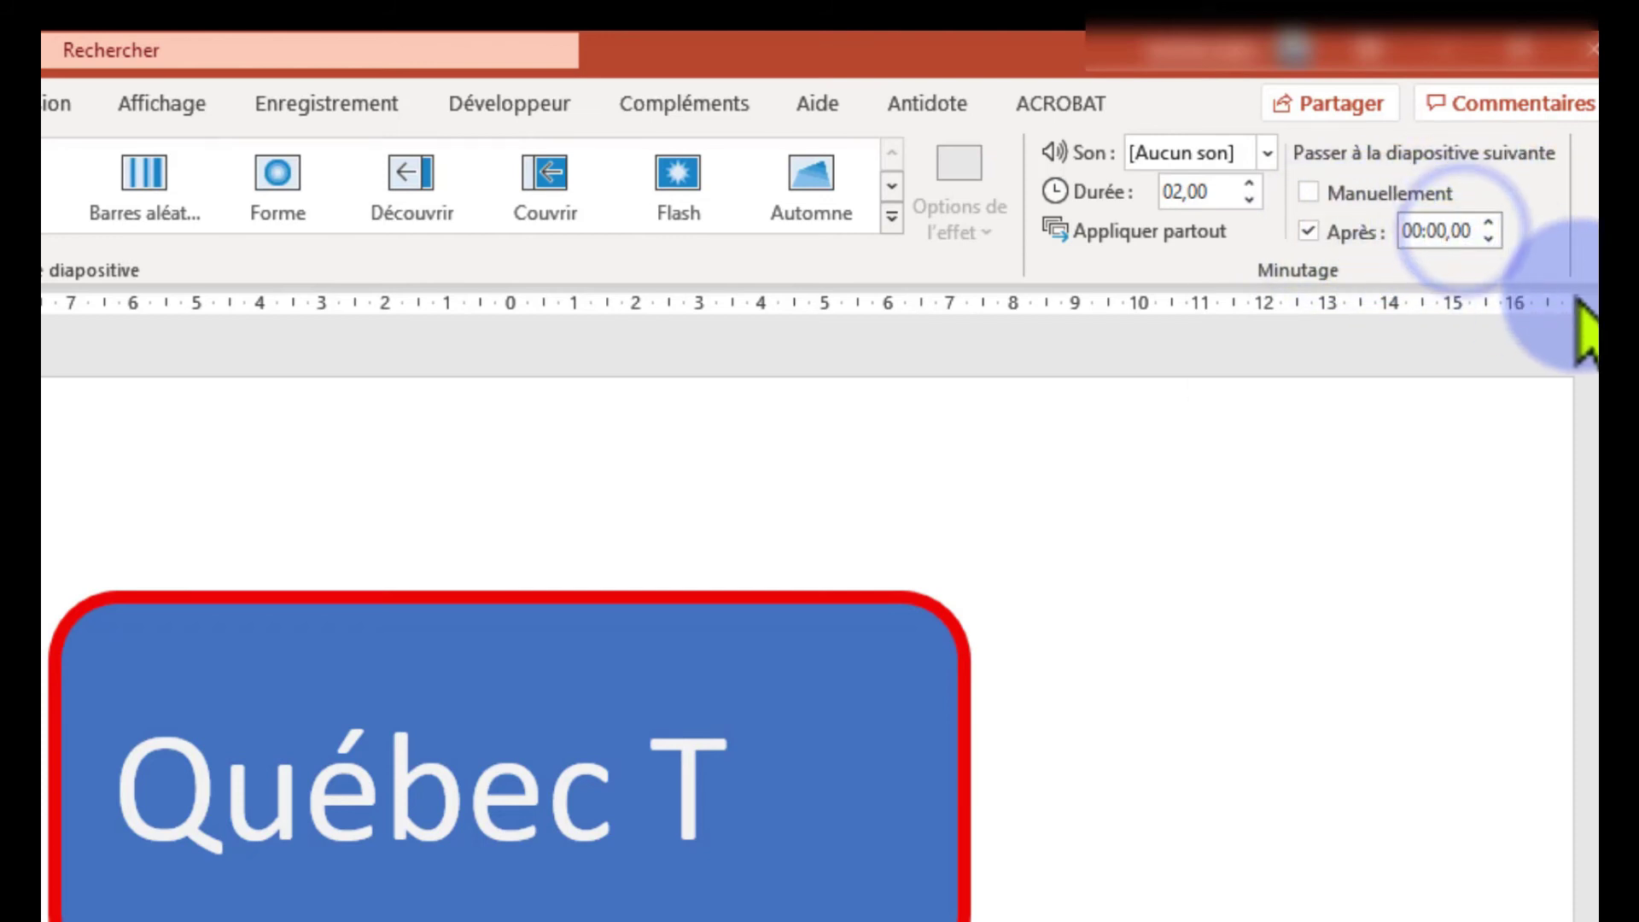
pyautogui.write('25')
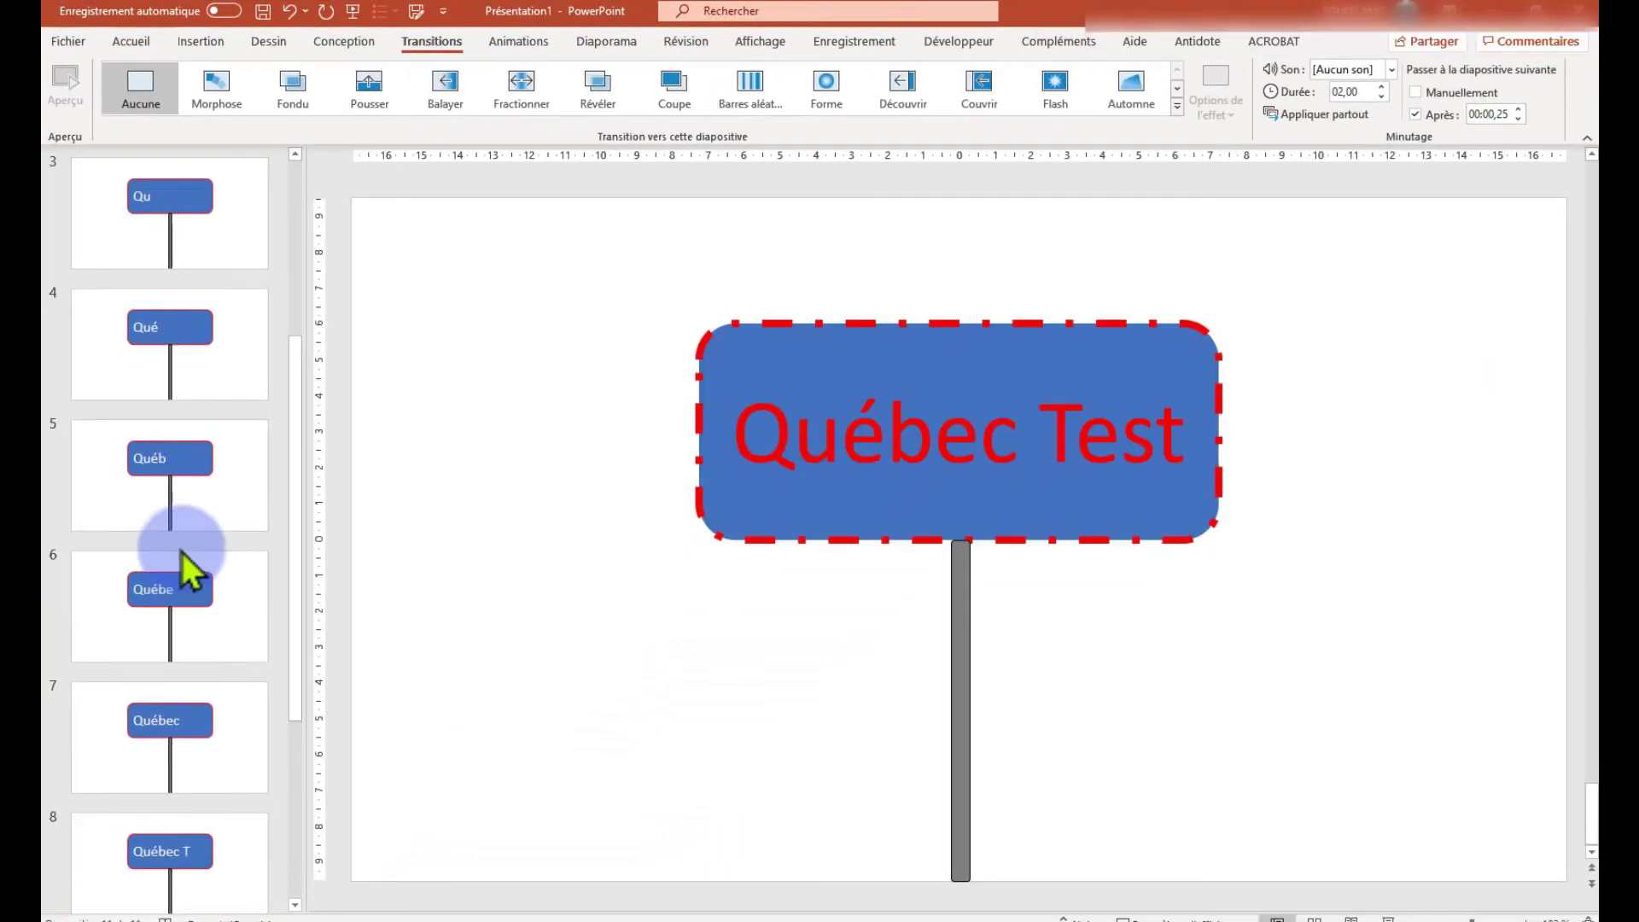
pyautogui.scroll(5, 186, 571)
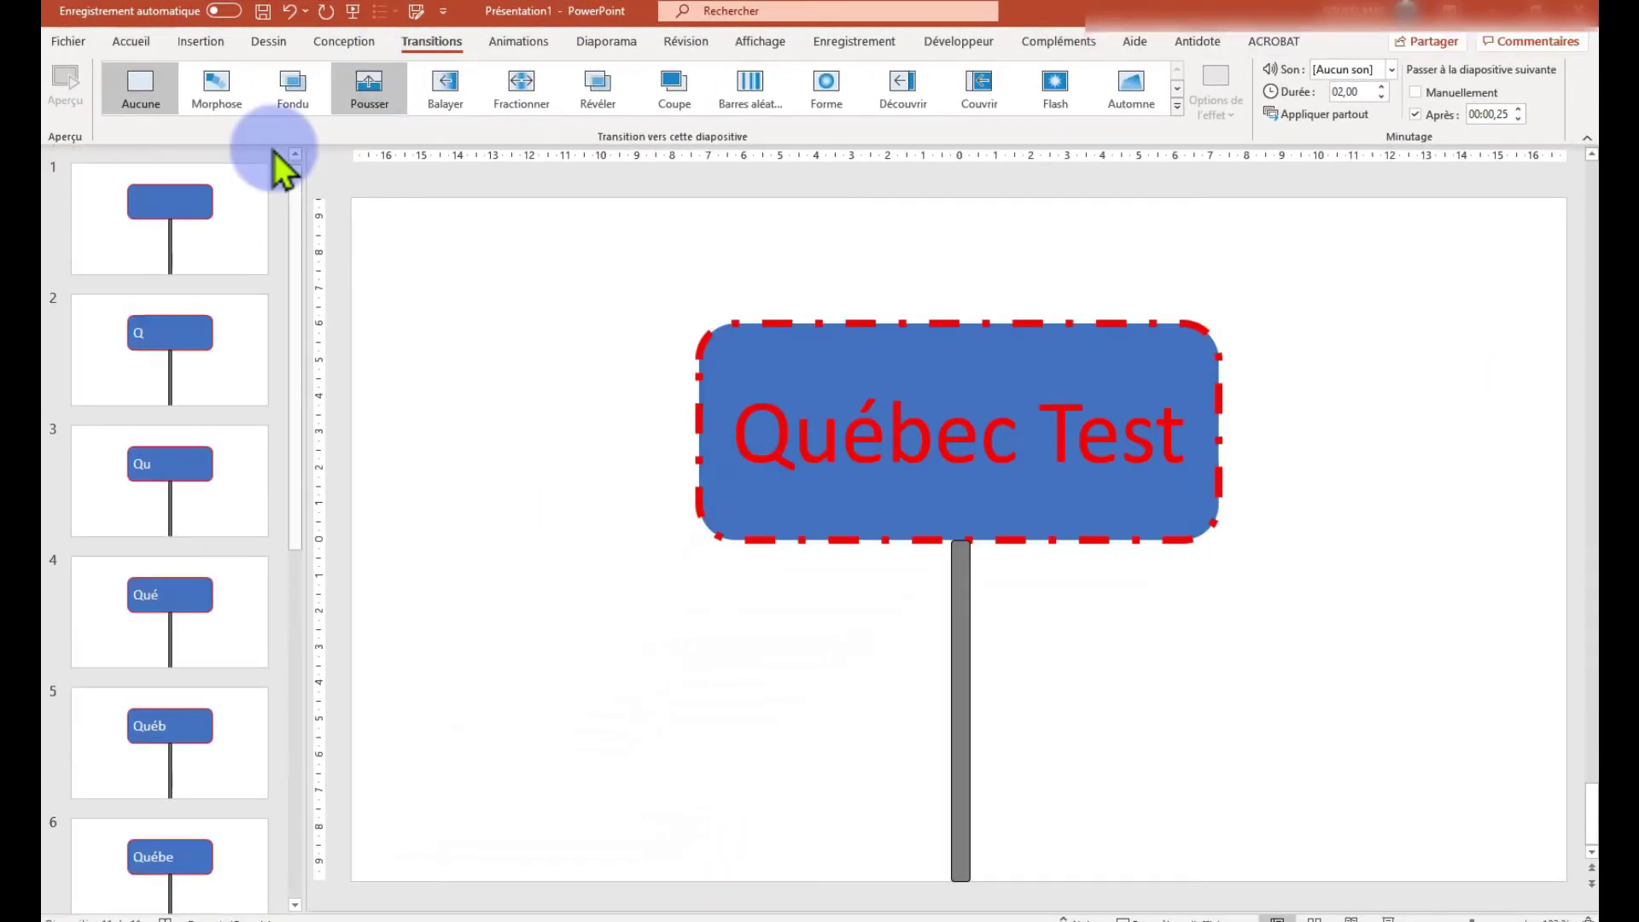
pyautogui.click(241, 220)
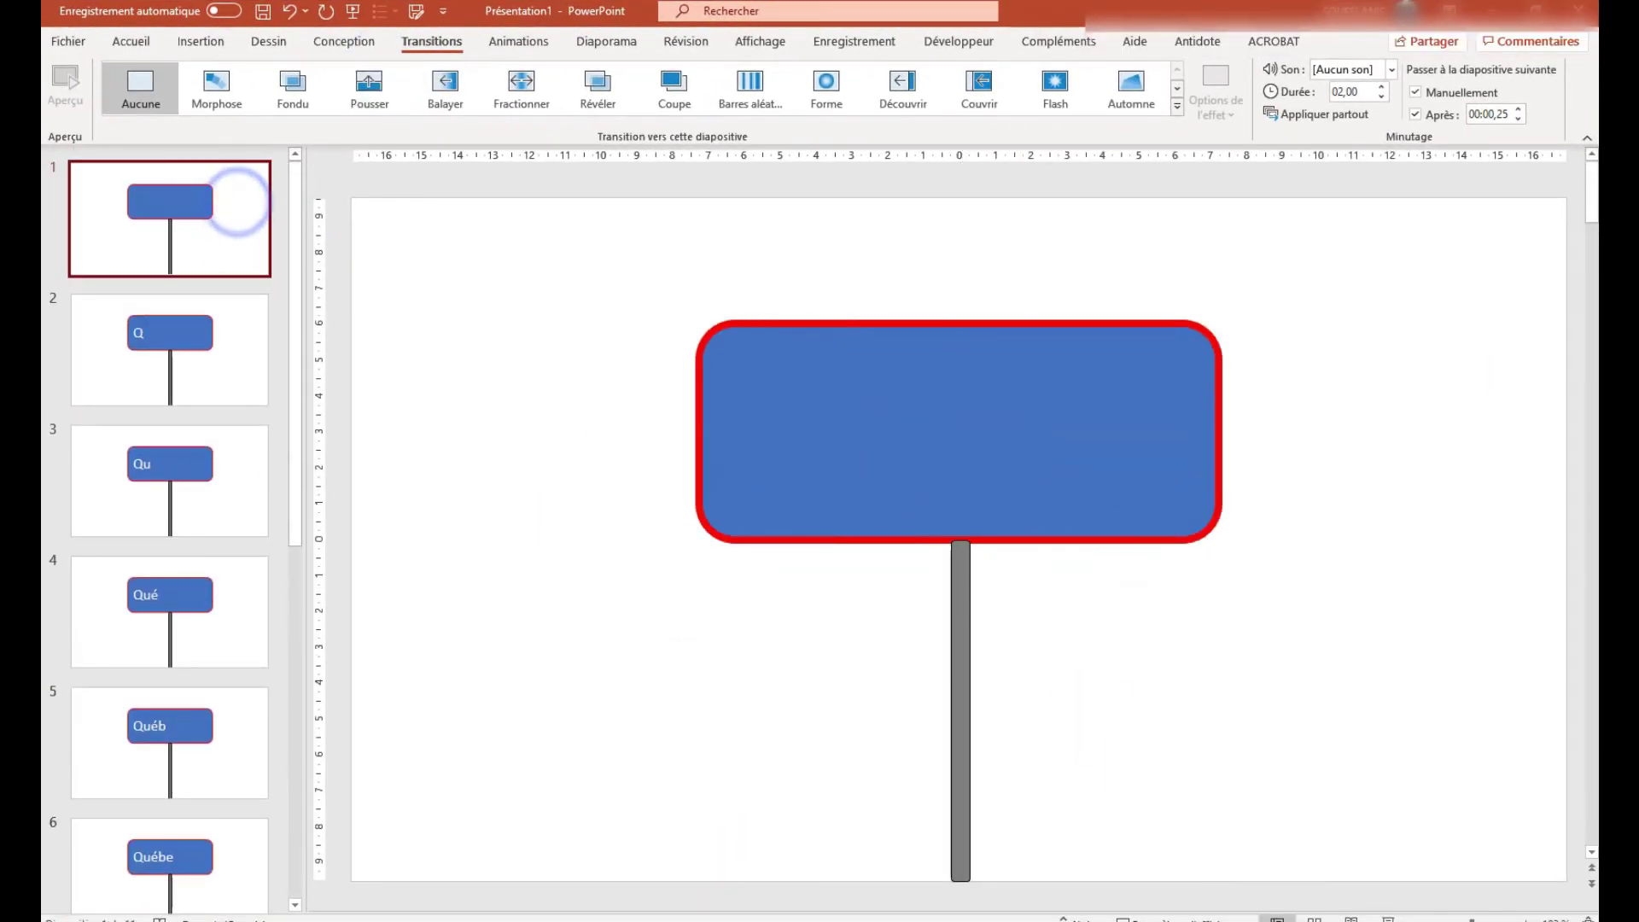
pyautogui.click(1390, 915)
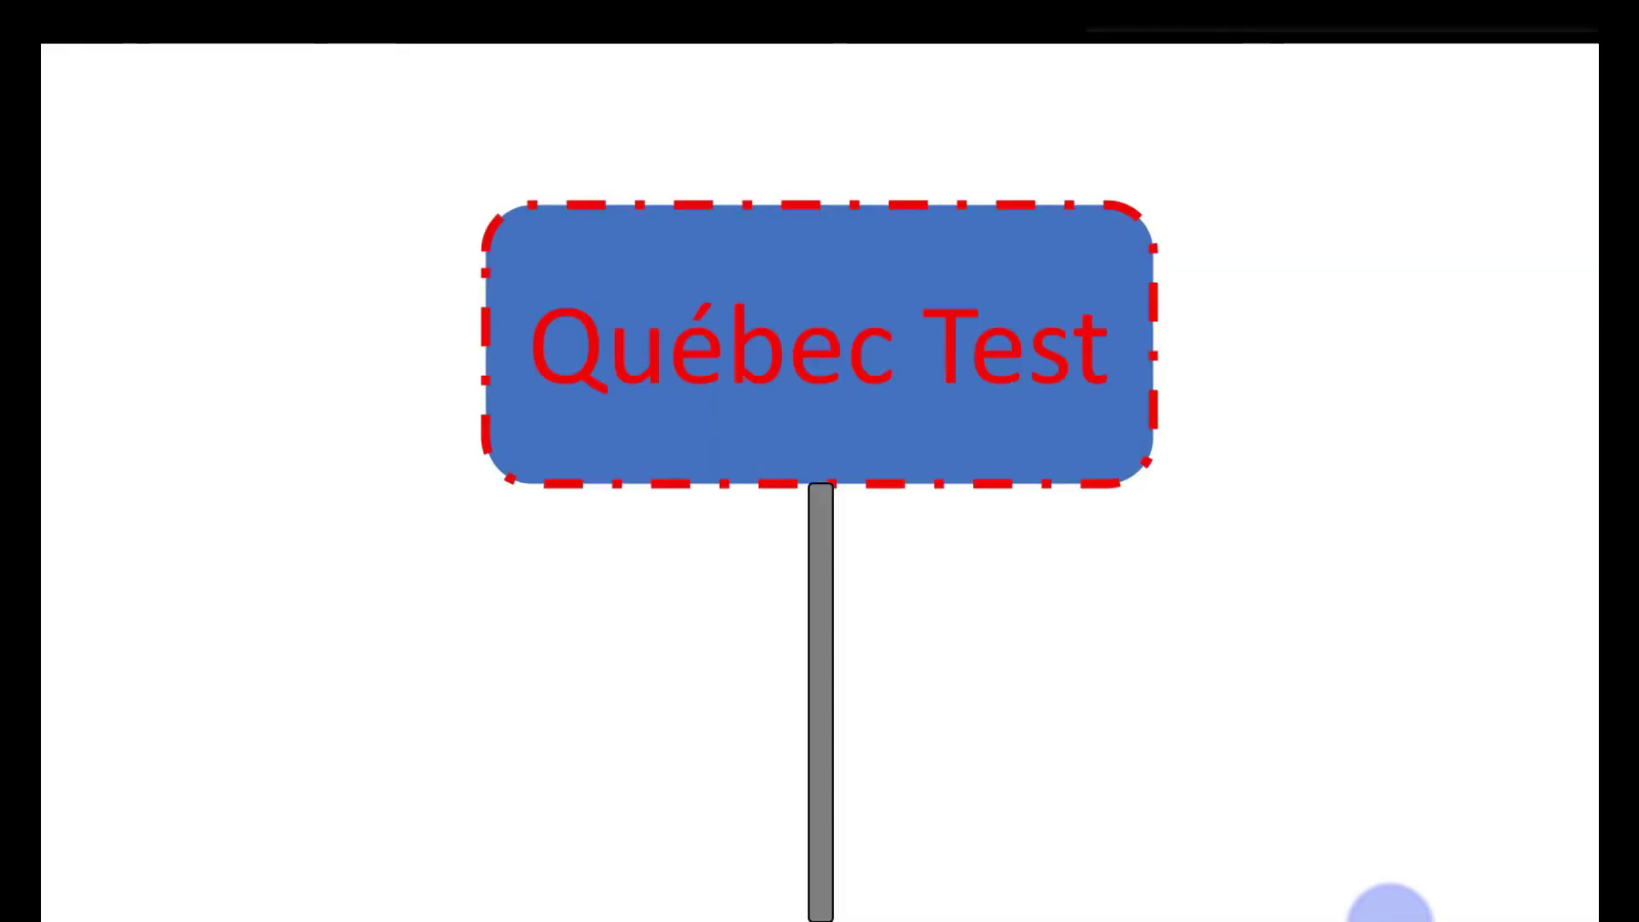
pyautogui.click(732, 414)
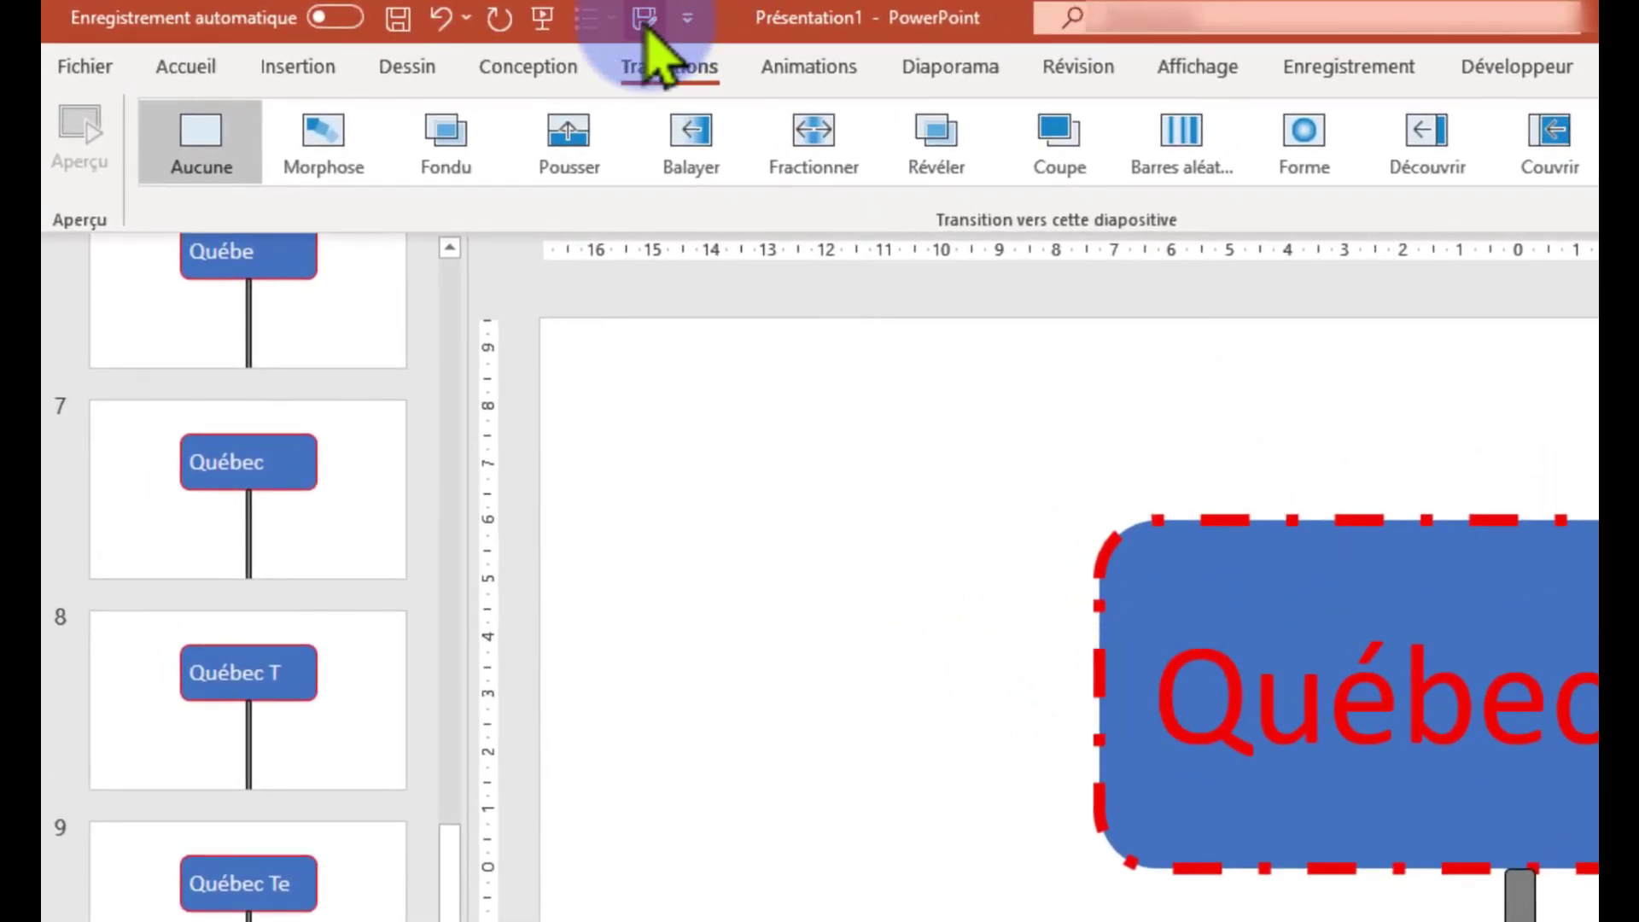
# Save the presentation as an animated GIF named 'Gif QT' on the Desktop (Bureau).
pyautogui.click(645, 21)
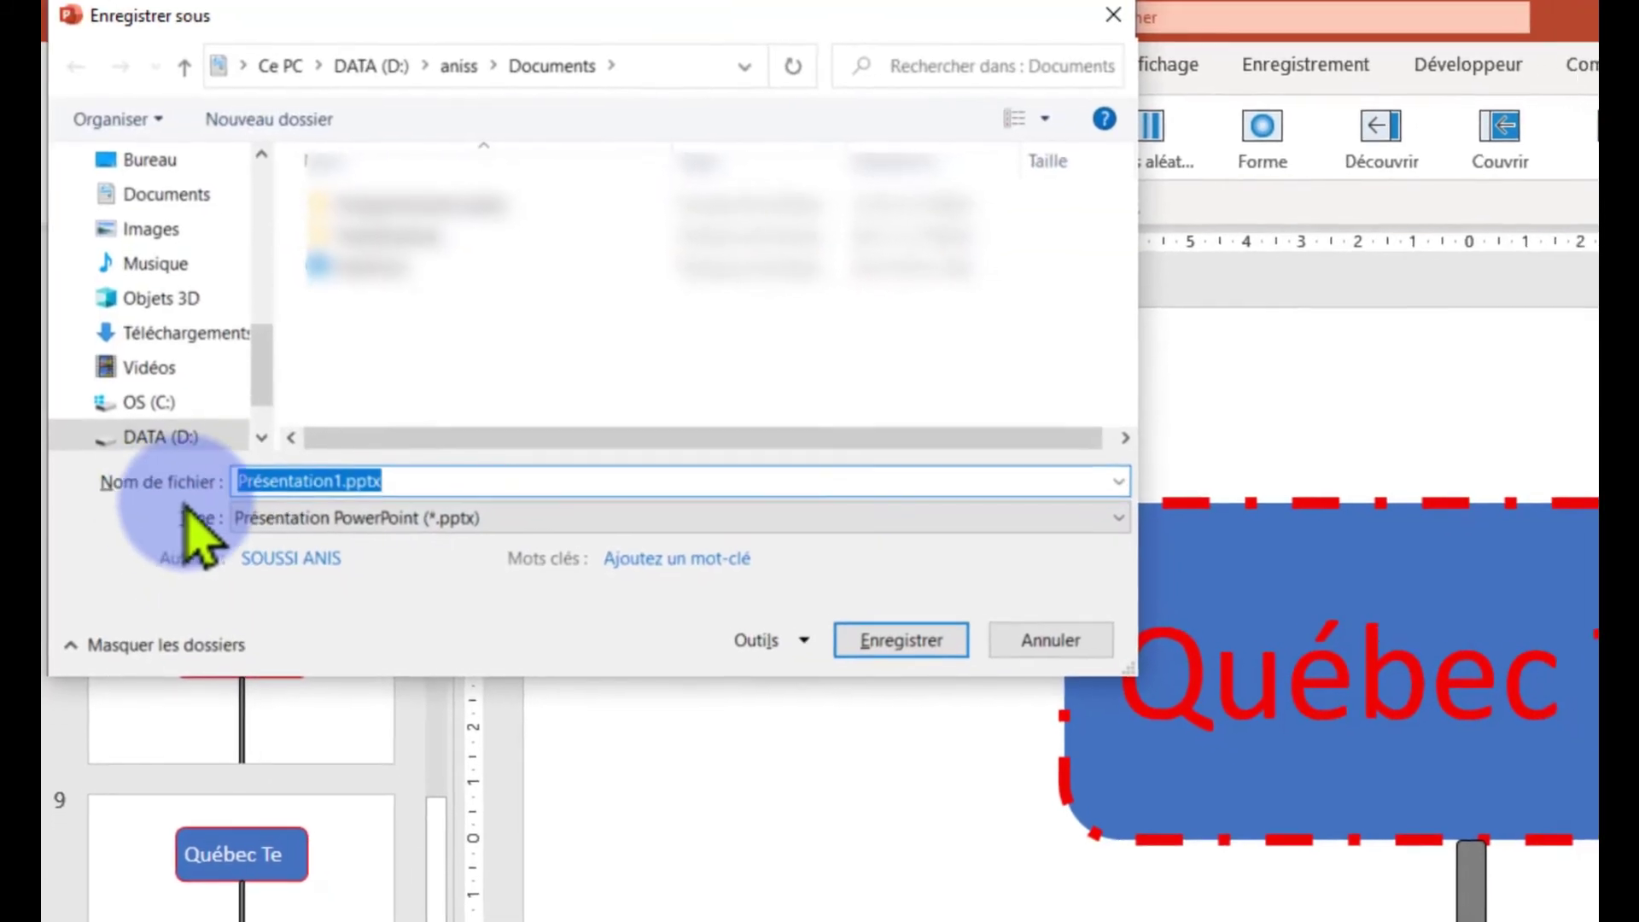
pyautogui.click(242, 475)
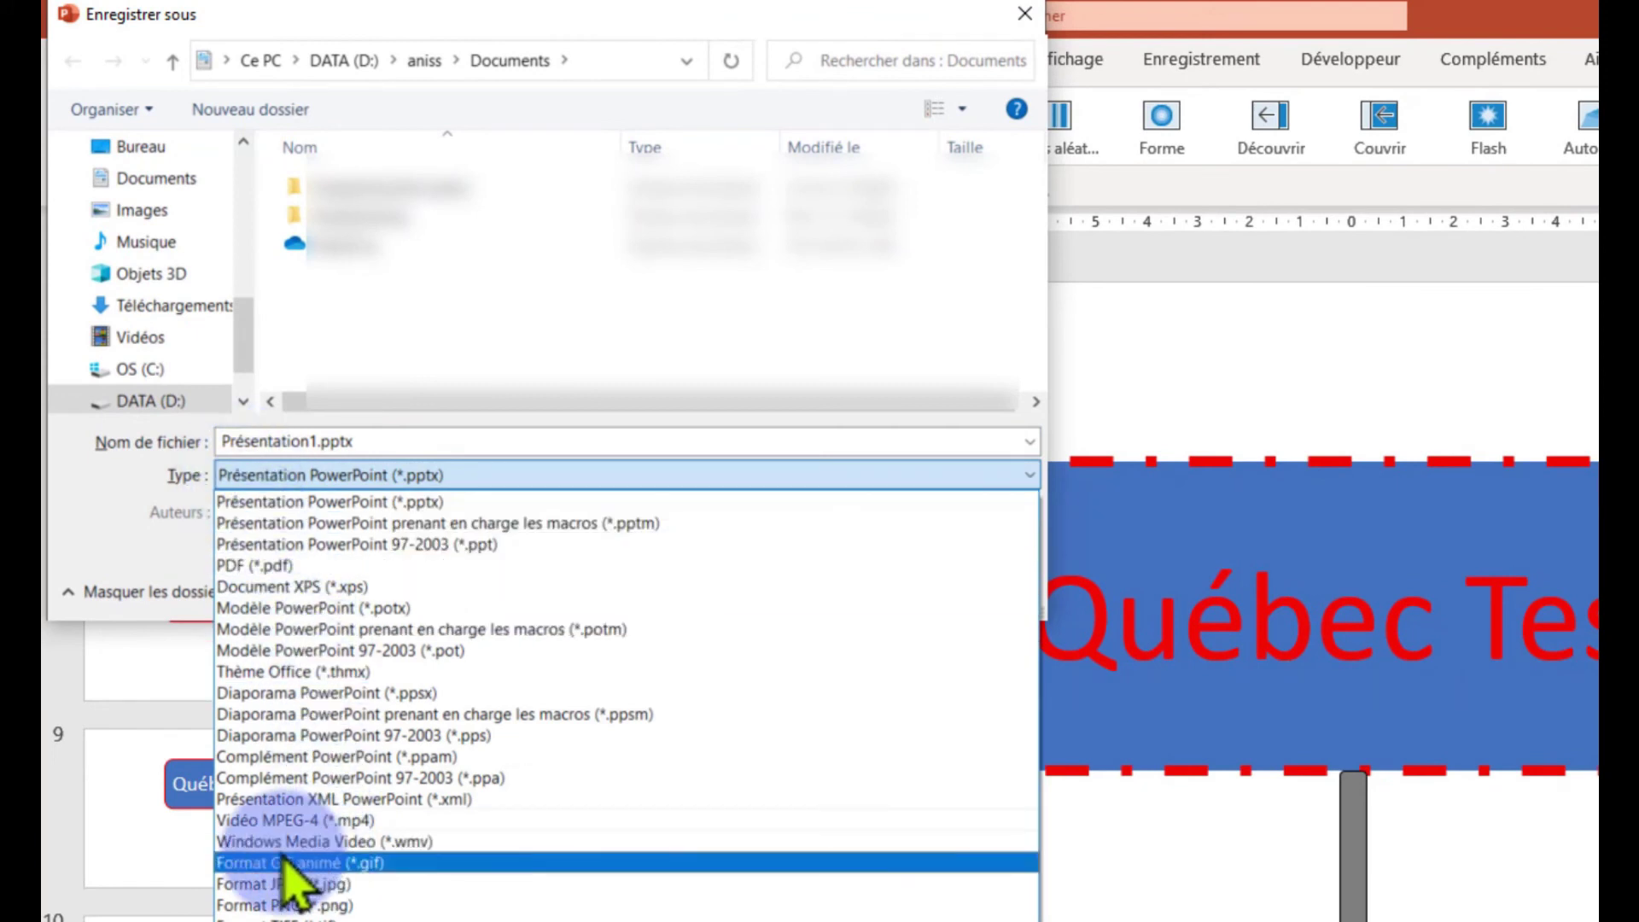
pyautogui.click(342, 863)
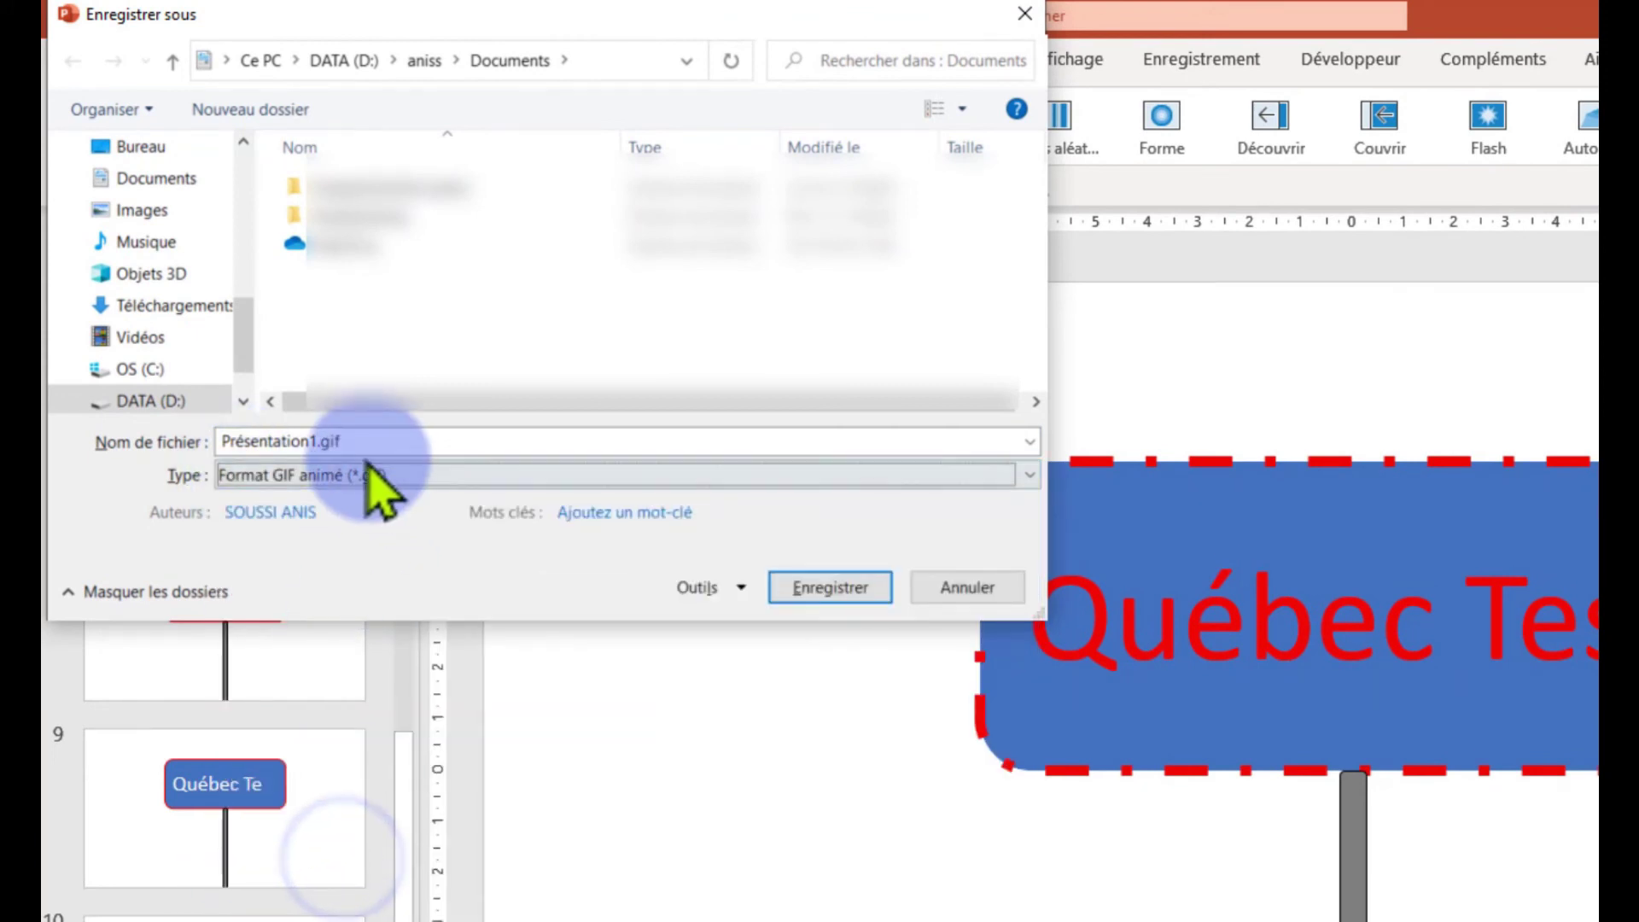
pyautogui.doubleClick(364, 442)
pyautogui.write('Gif QT')
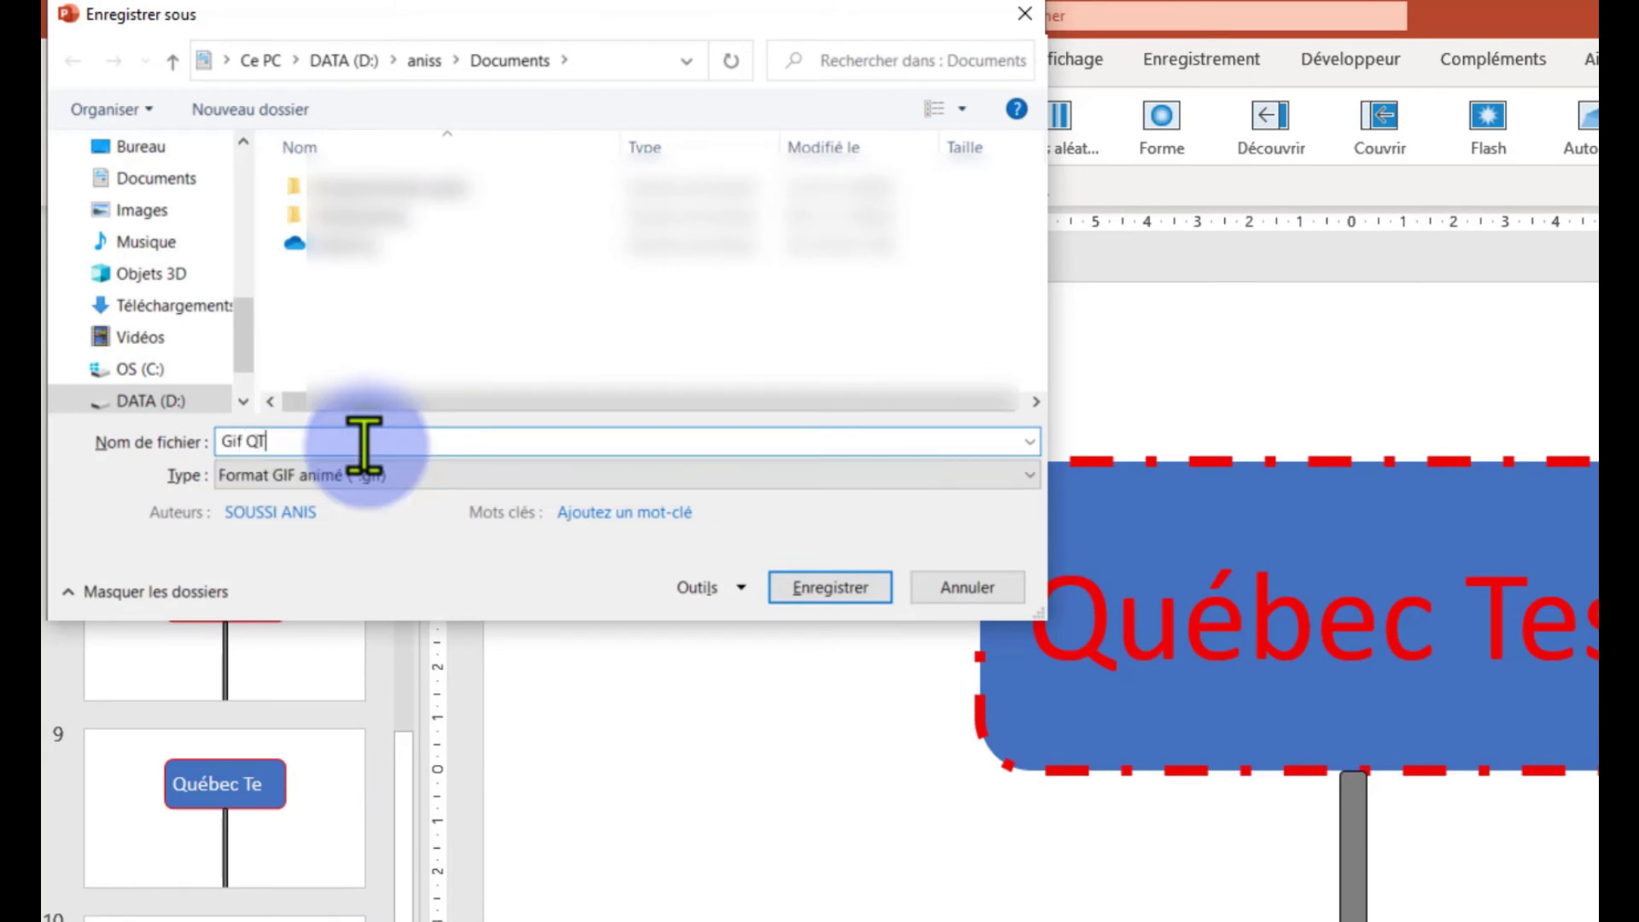
pyautogui.click(143, 147)
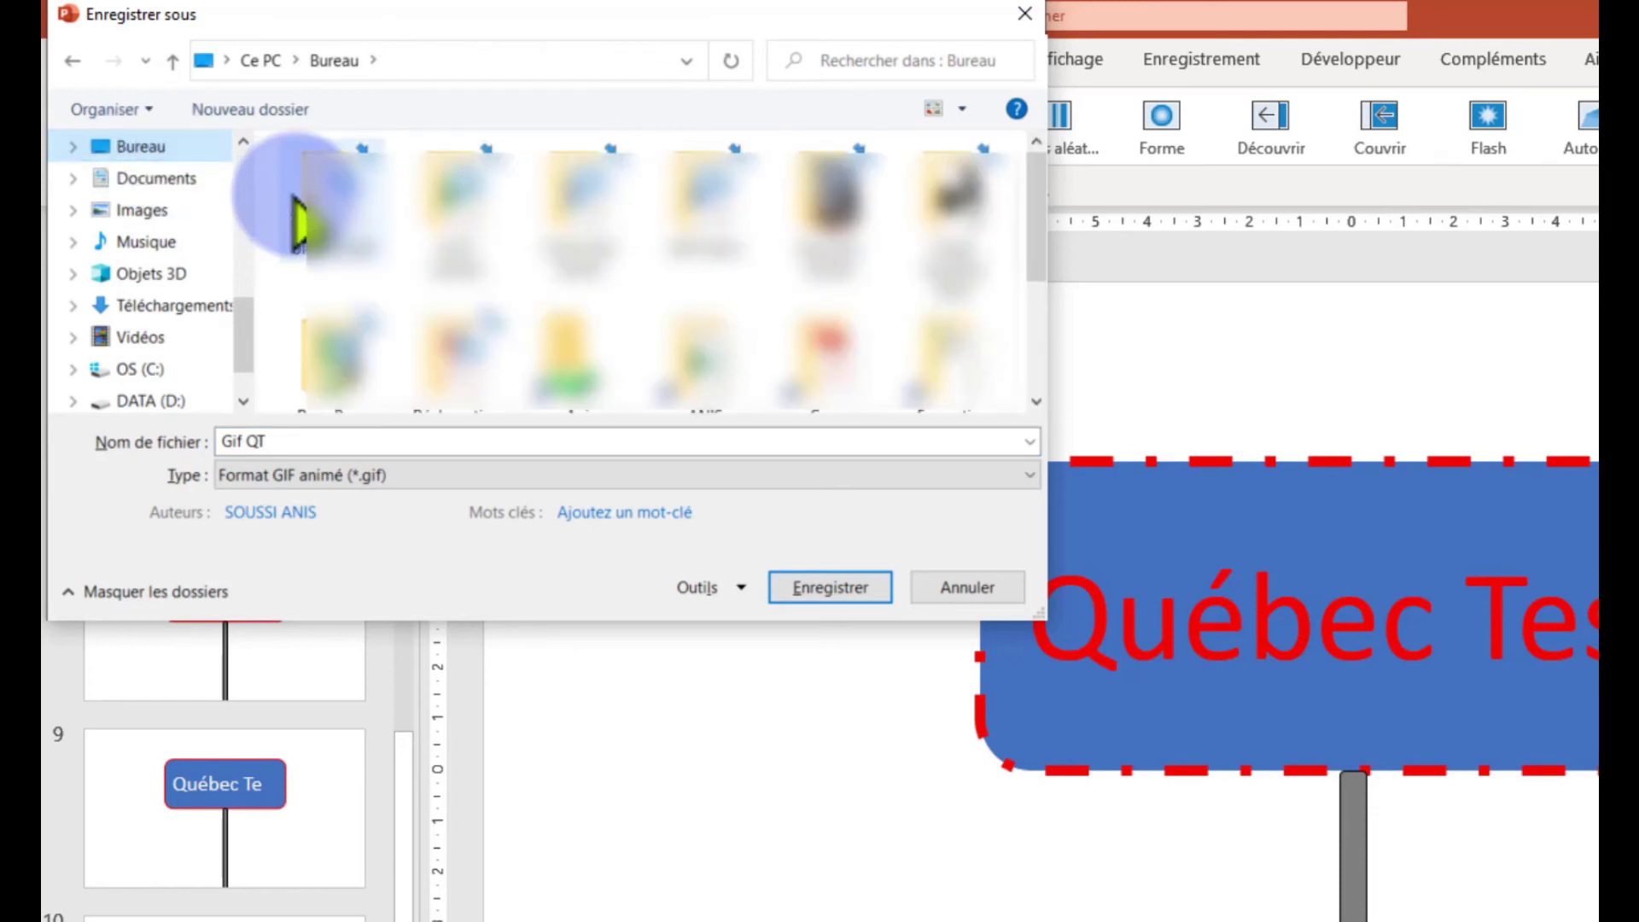
pyautogui.click(830, 587)
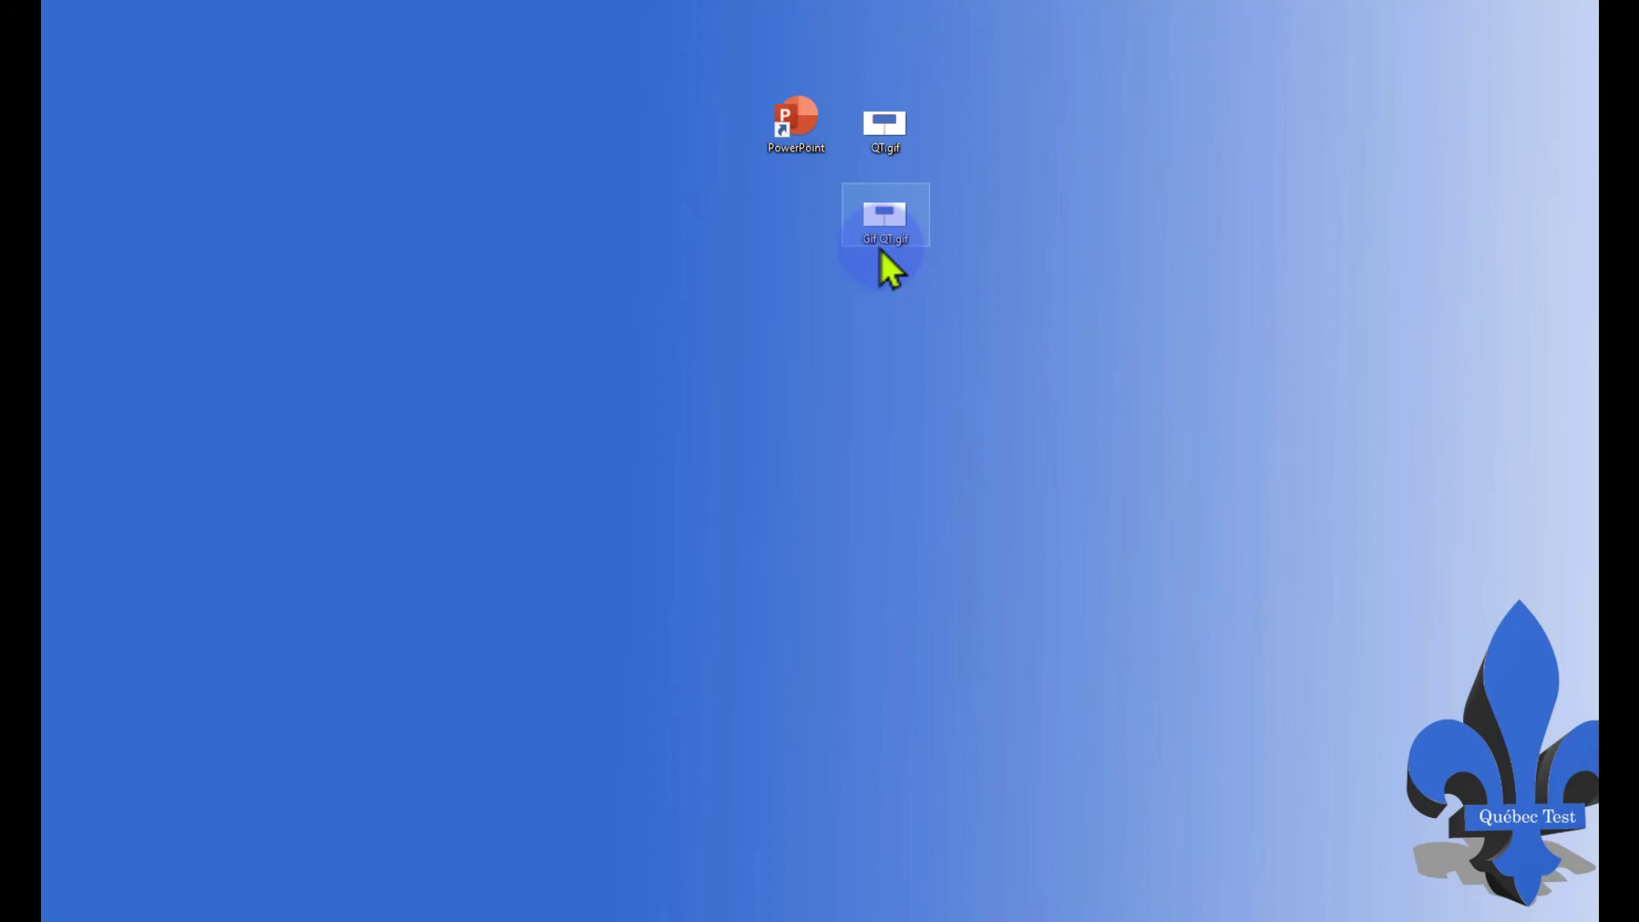
# Open Gif QT.gif from the desktop to preview the animation in Photos.
pyautogui.doubleClick(883, 224)
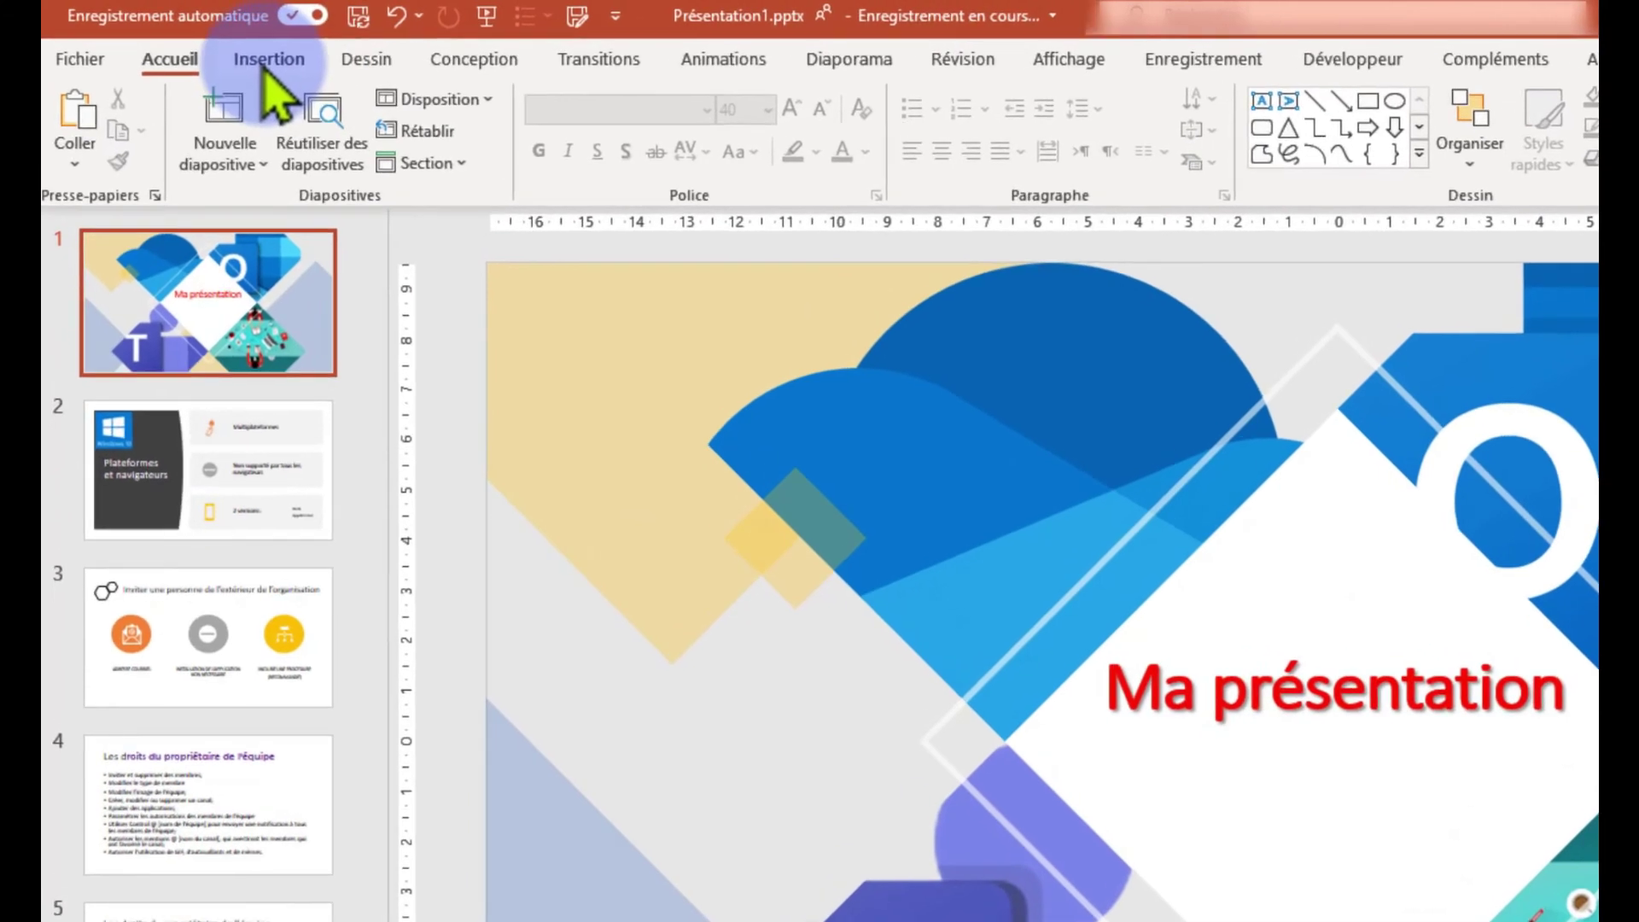
# Insert the picture Gif QT.gif from the Desktop onto the Ma présentation title slide.
pyautogui.click(196, 43)
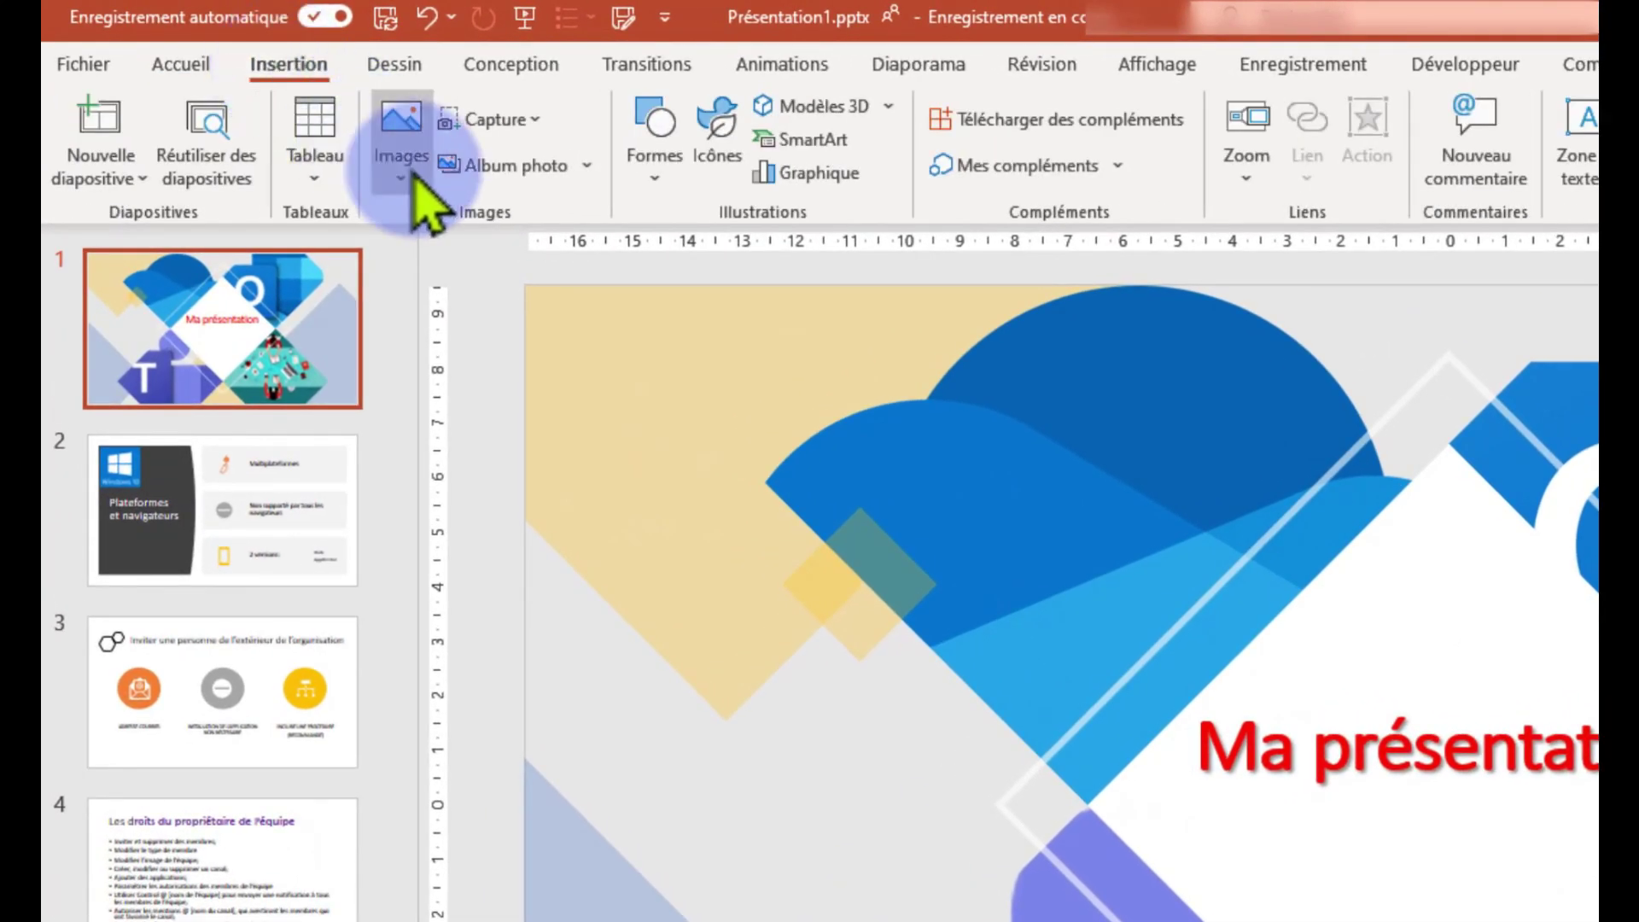
pyautogui.click(395, 145)
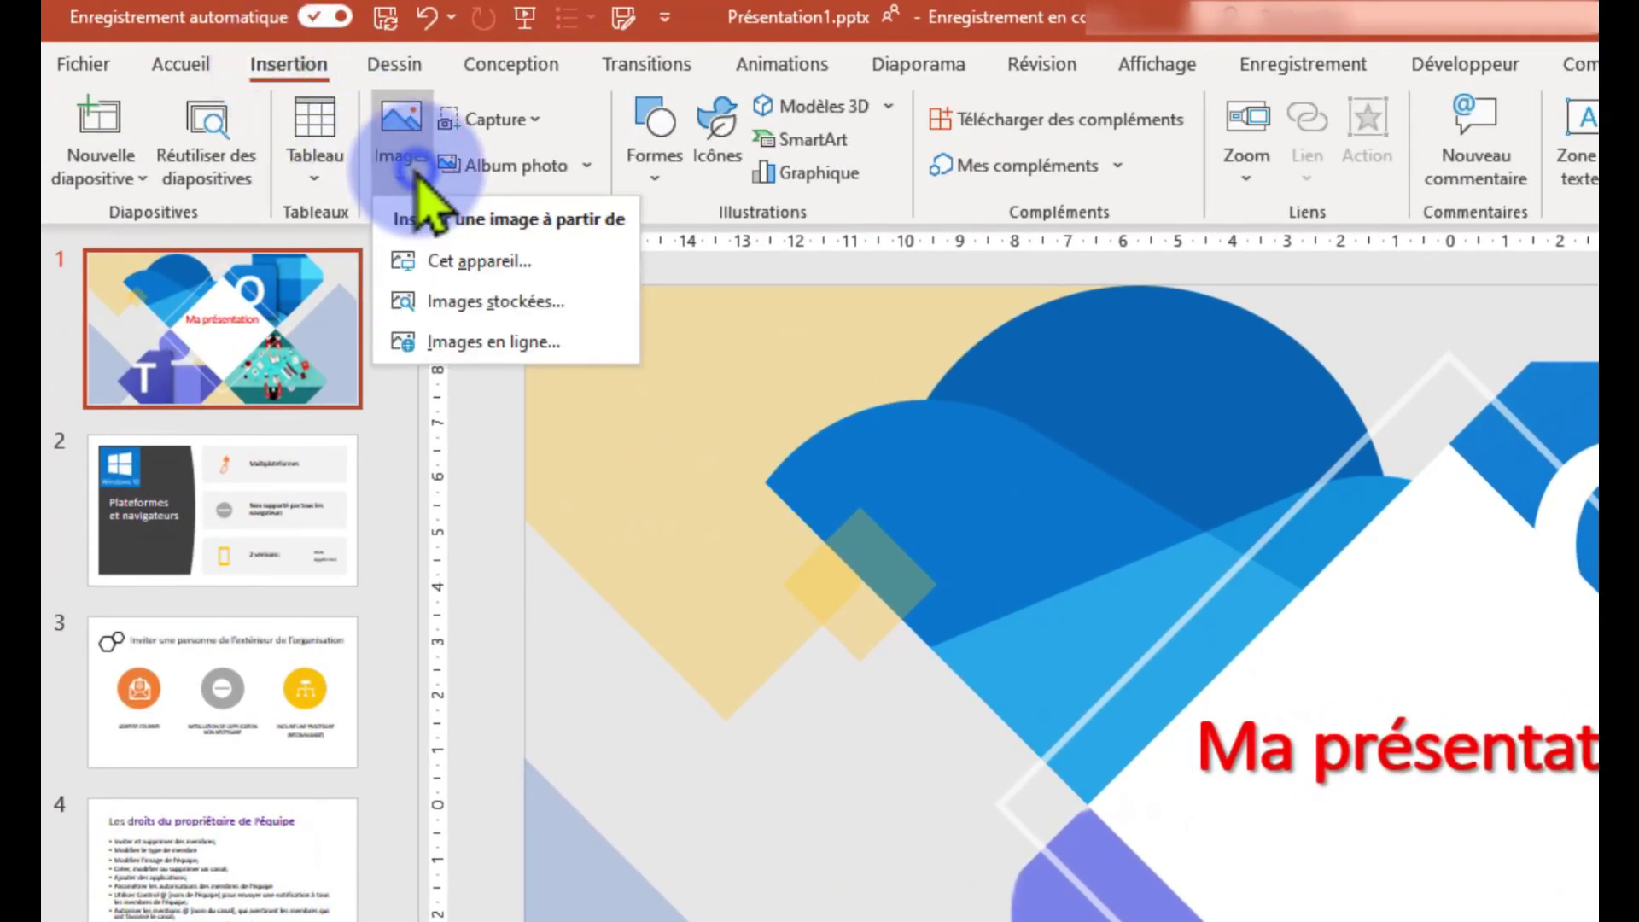
pyautogui.click(445, 265)
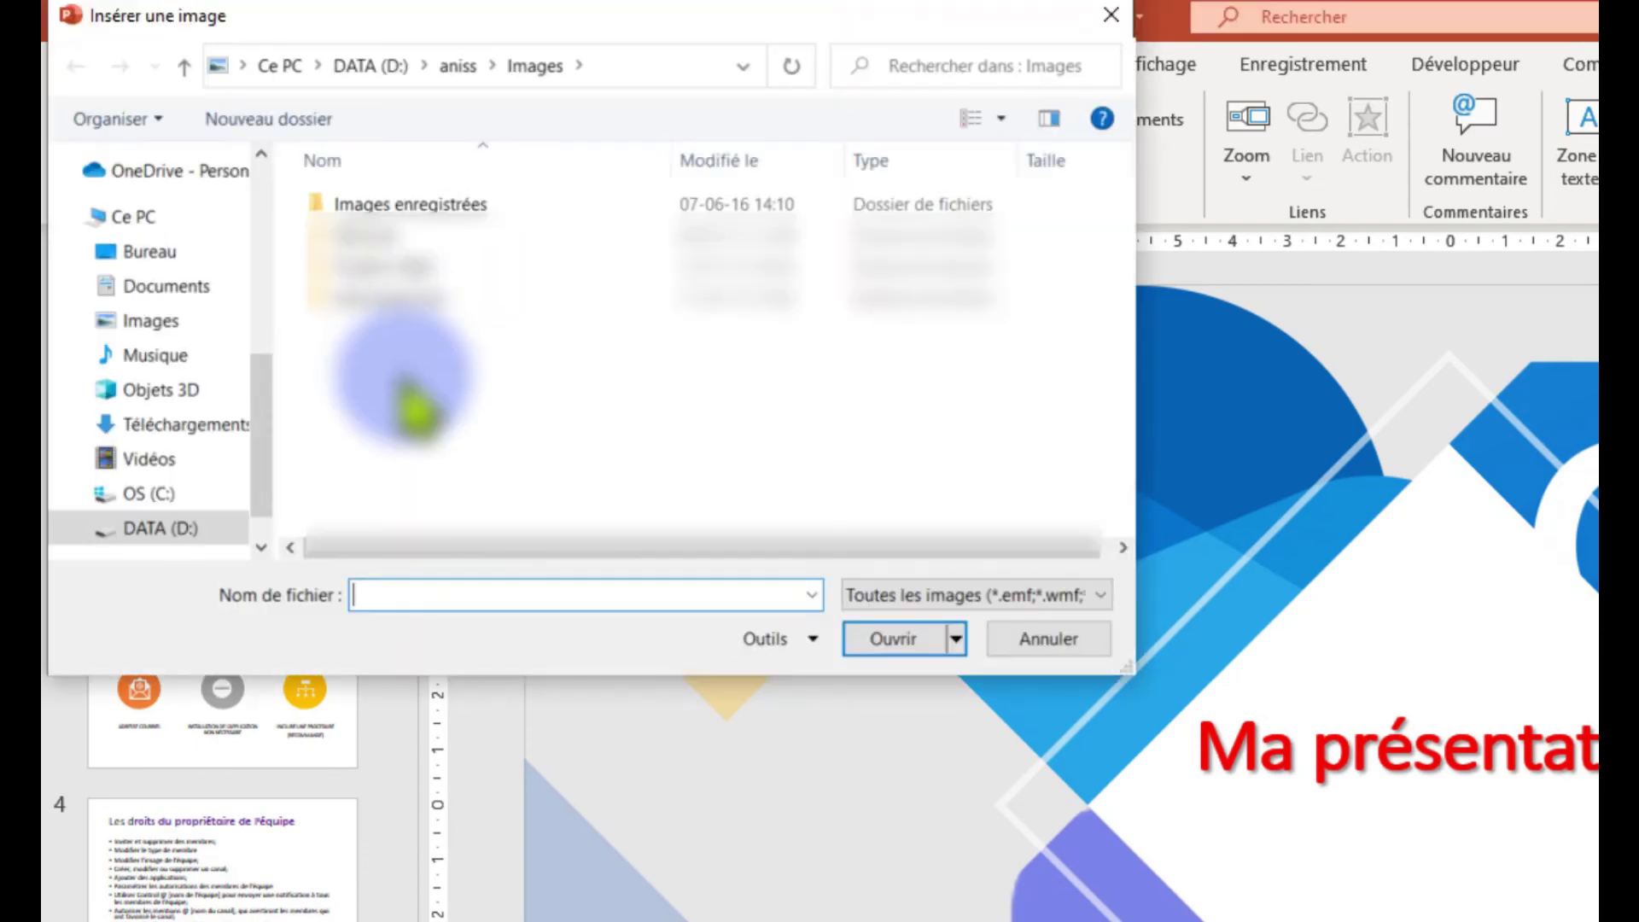
pyautogui.click(147, 251)
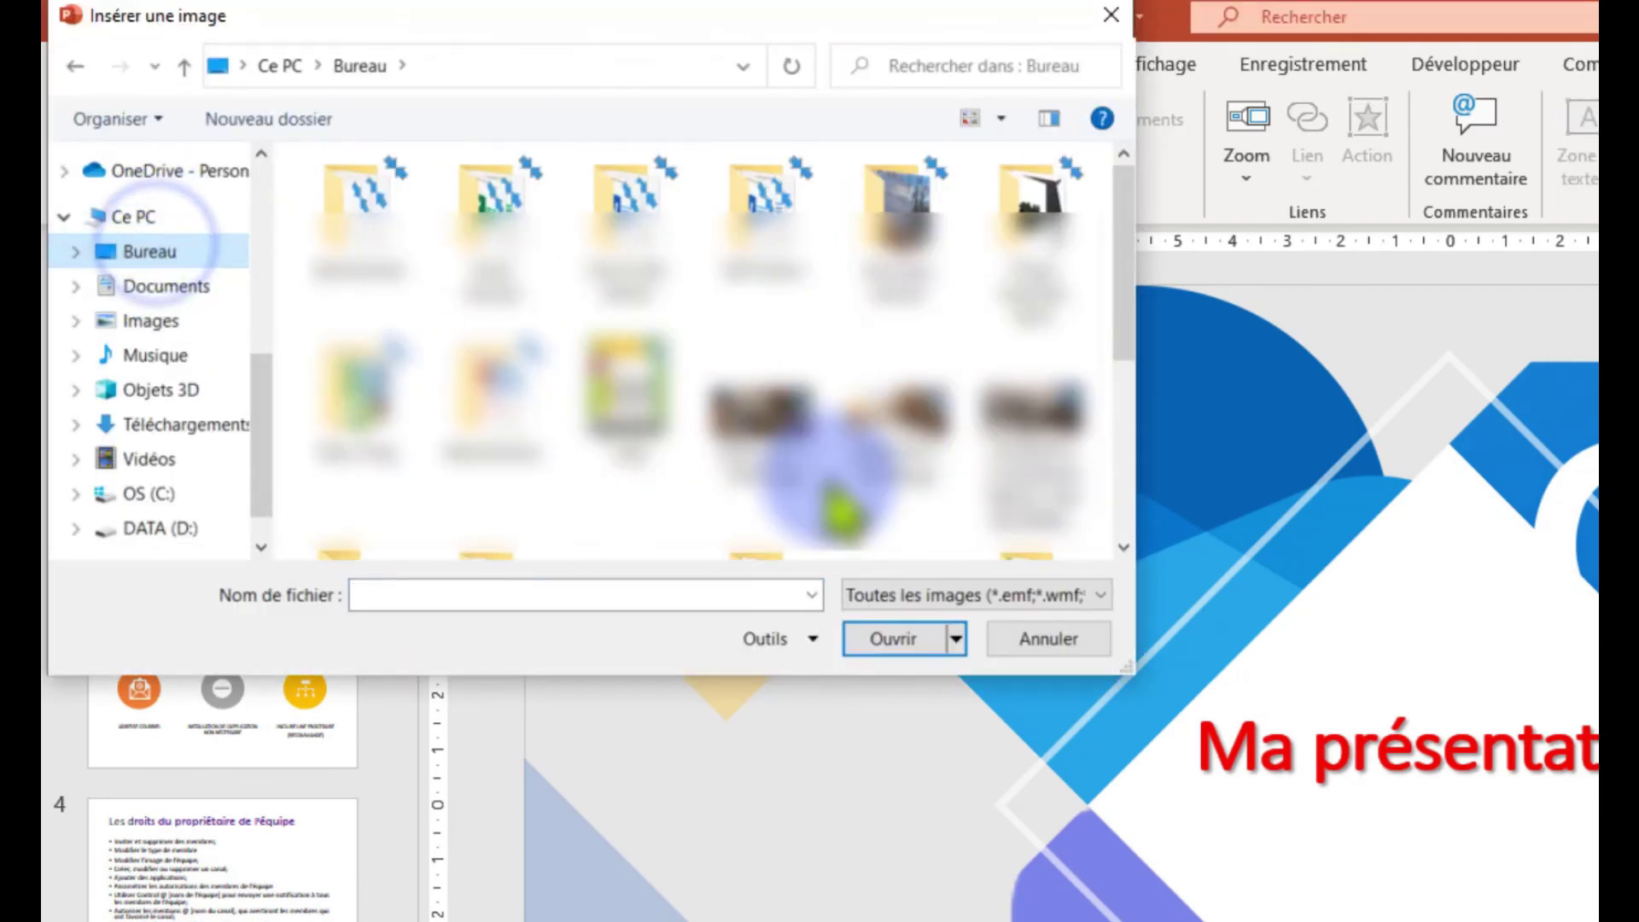
pyautogui.scroll(-3, 833, 487)
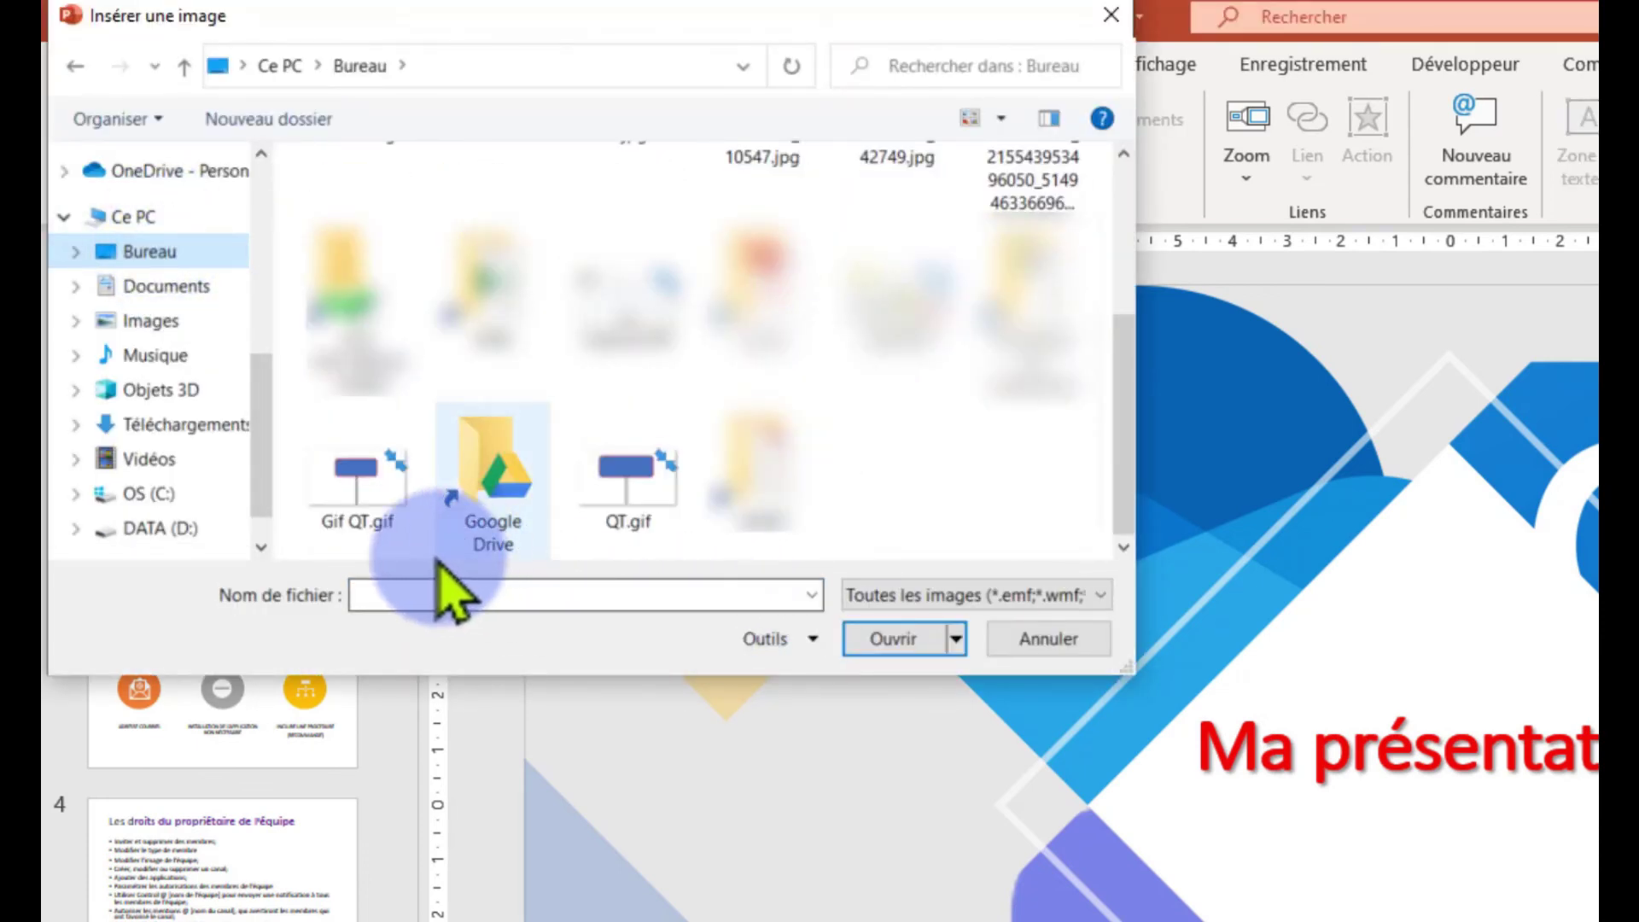
pyautogui.click(357, 502)
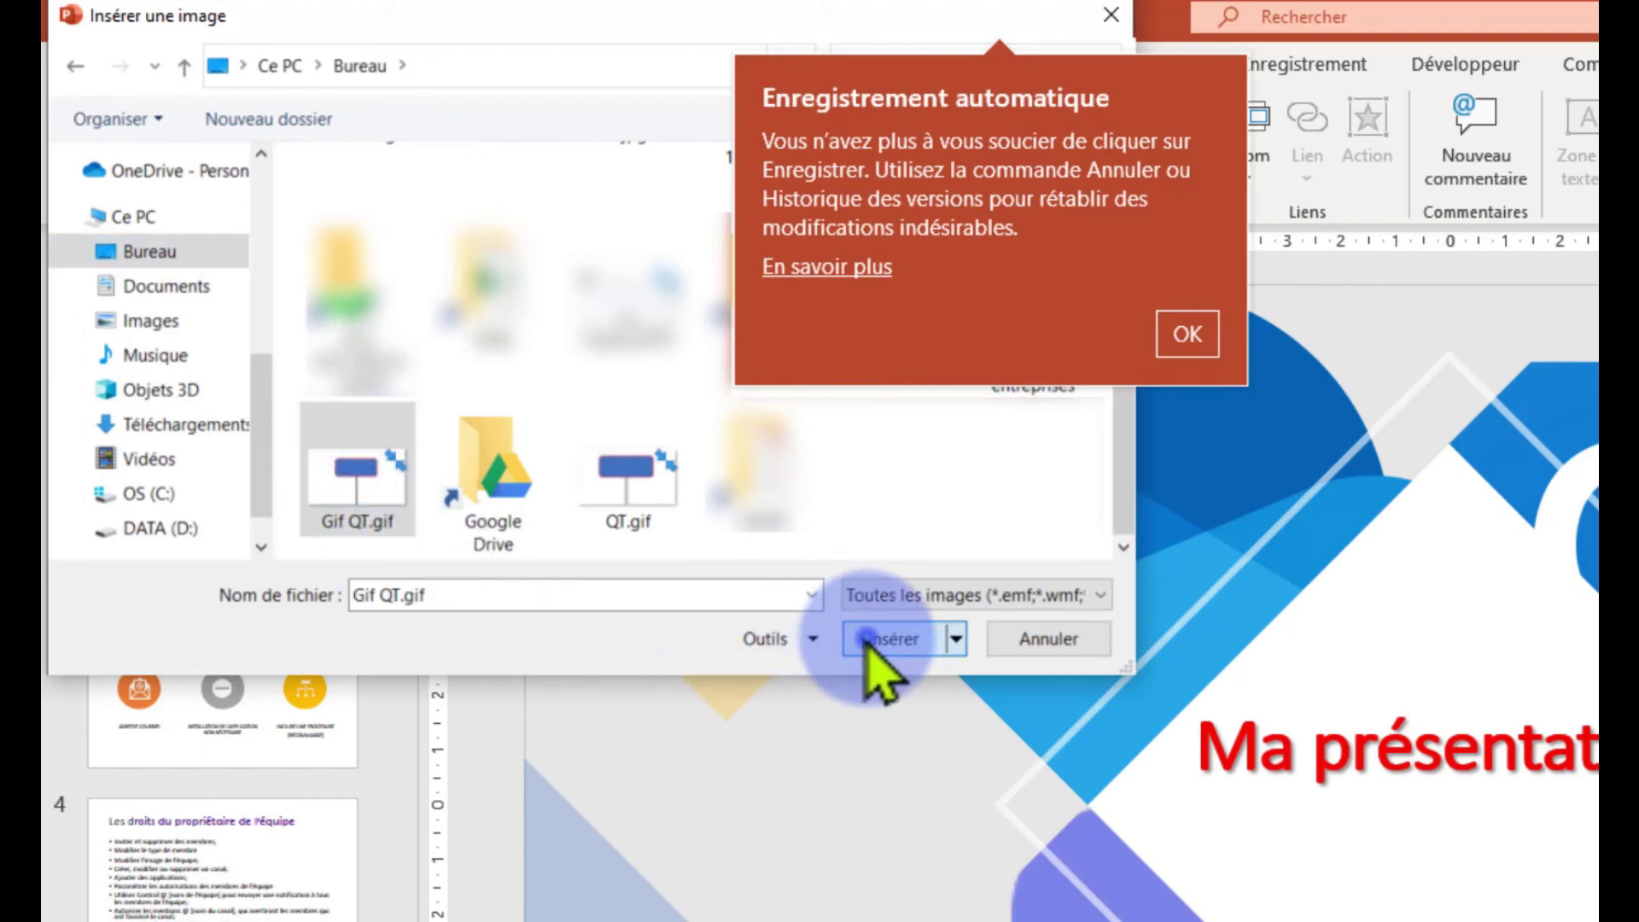
pyautogui.click(867, 640)
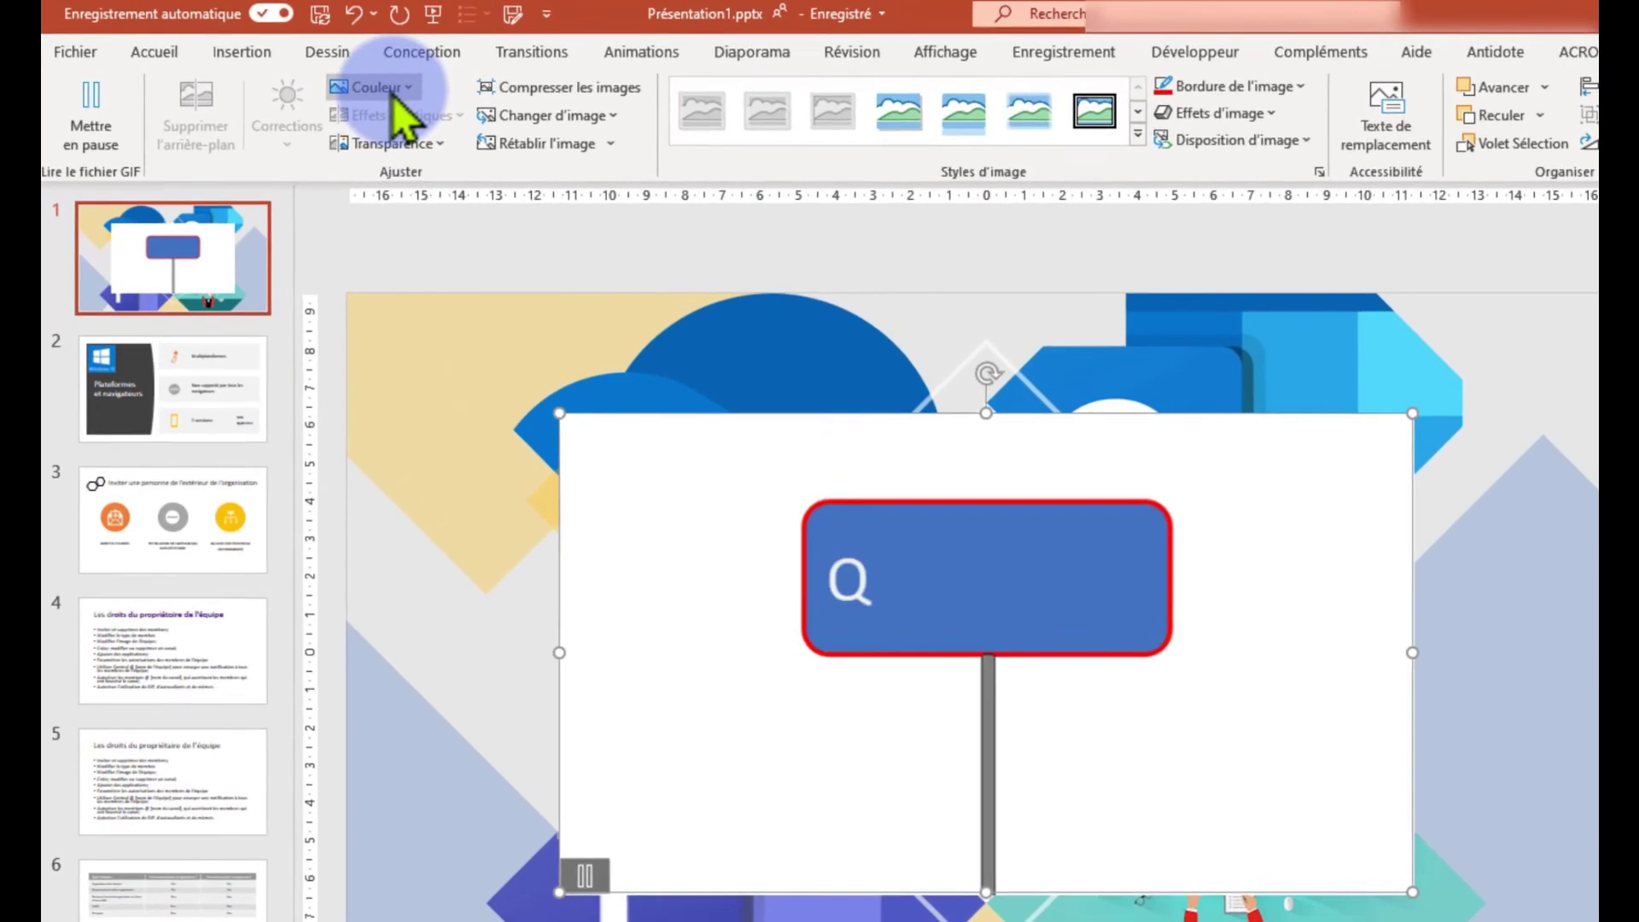
# Apply Couleur transparente so the GIF's white background becomes transparent.
pyautogui.click(393, 92)
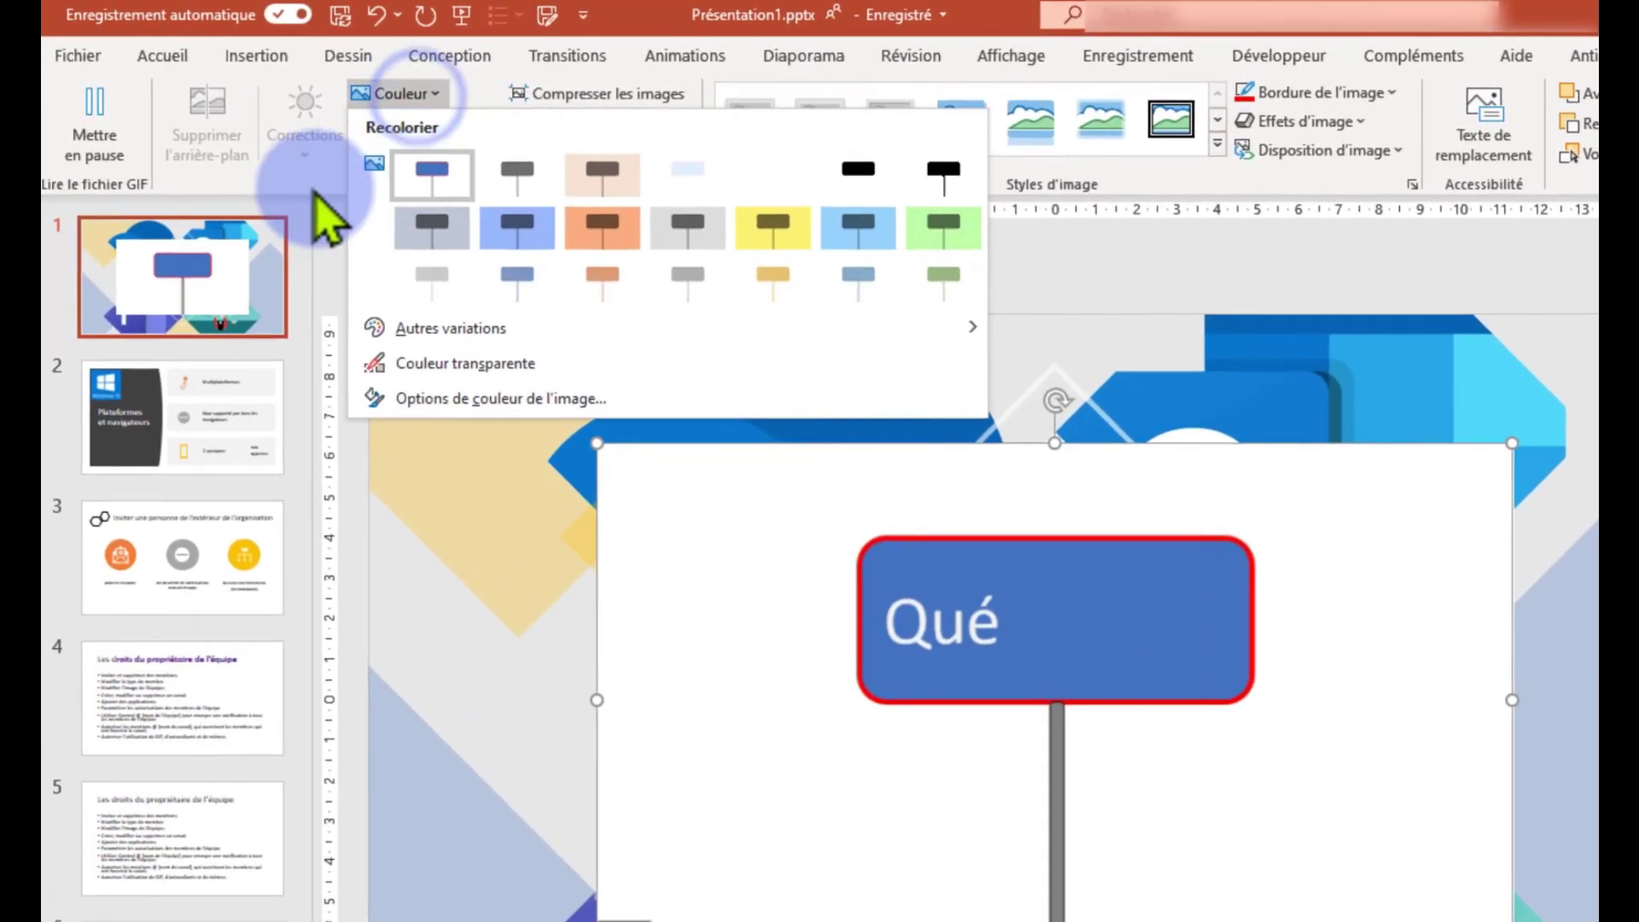
pyautogui.click(291, 174)
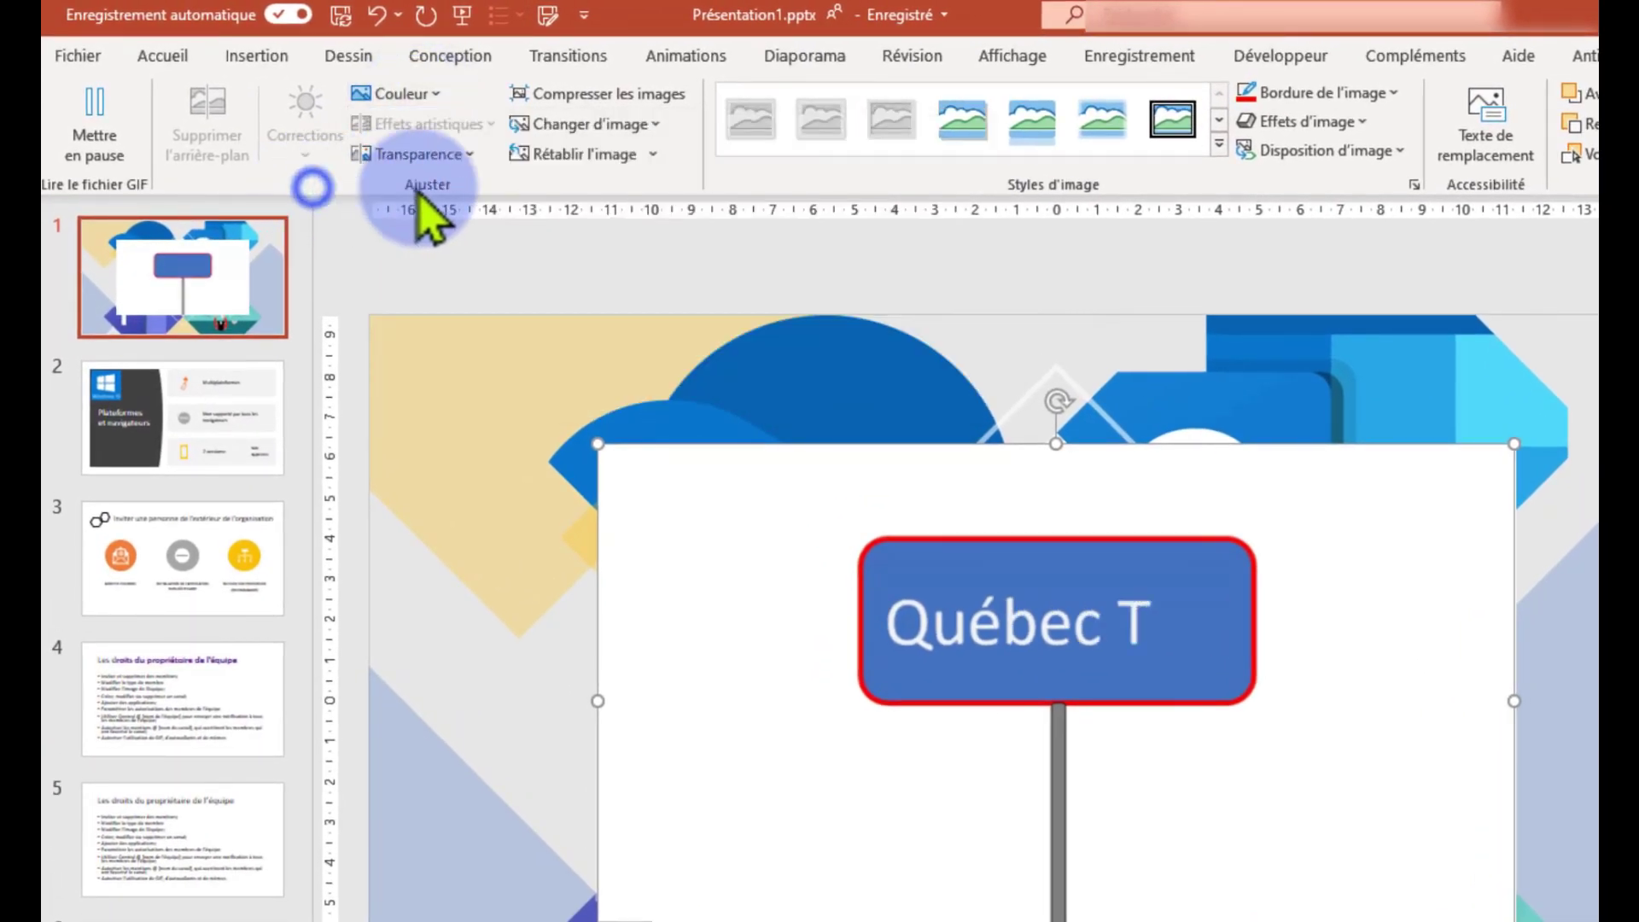
pyautogui.click(415, 97)
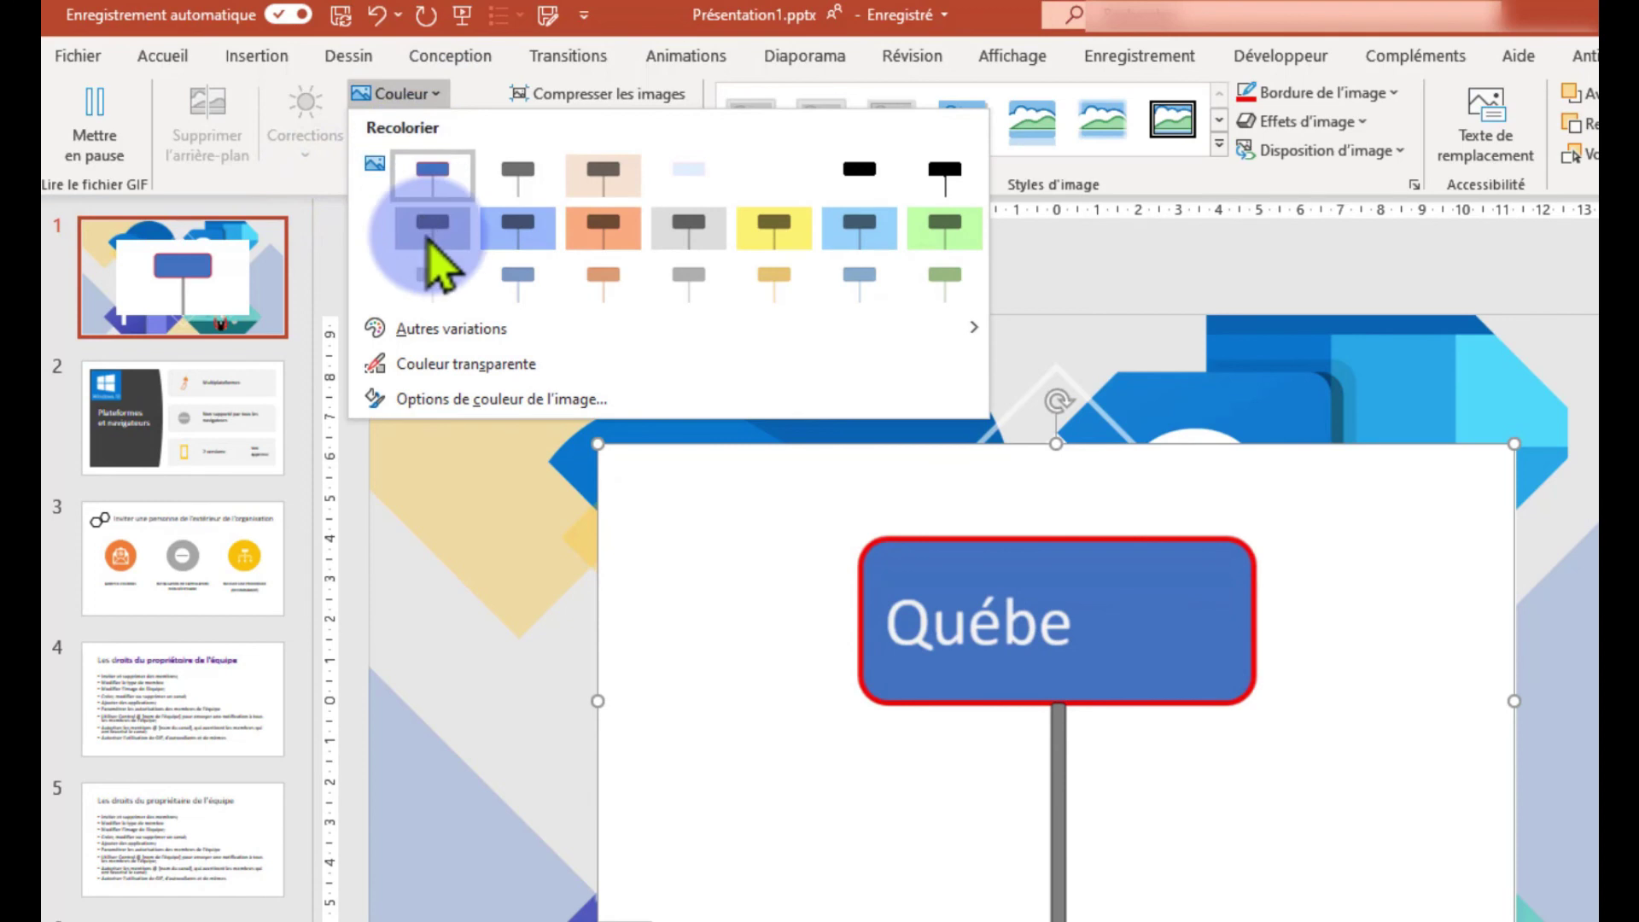
pyautogui.click(438, 374)
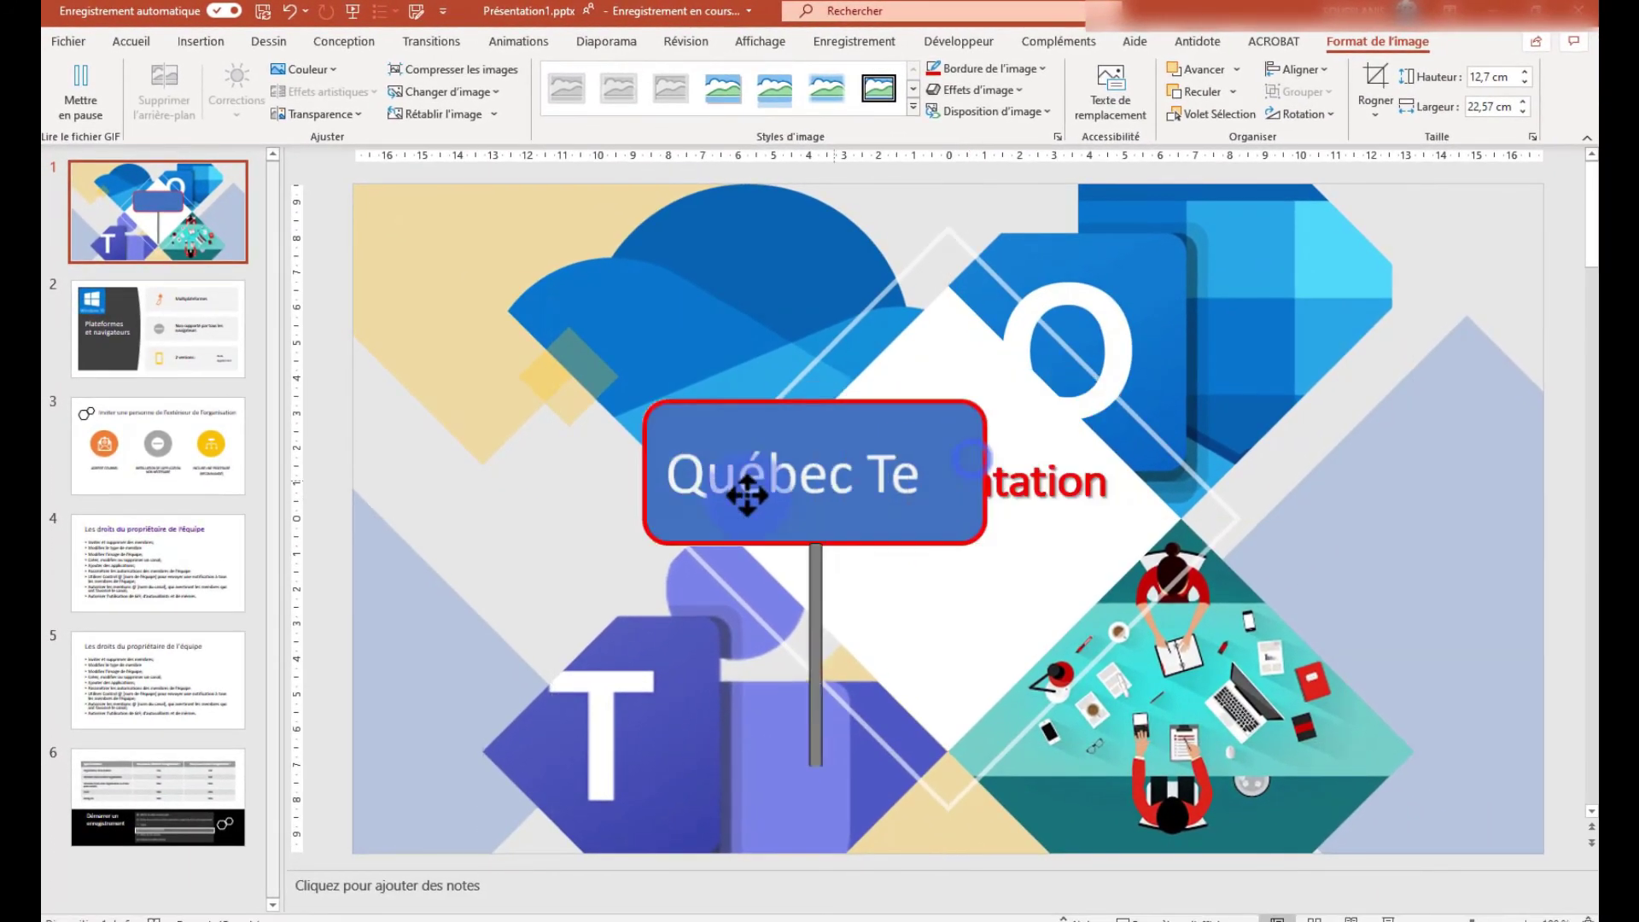
# Centre the sign GIF under the title and resize it to 10,4 × 18,49 cm.
pyautogui.moveTo(747, 495); pyautogui.dragTo(568, 571)
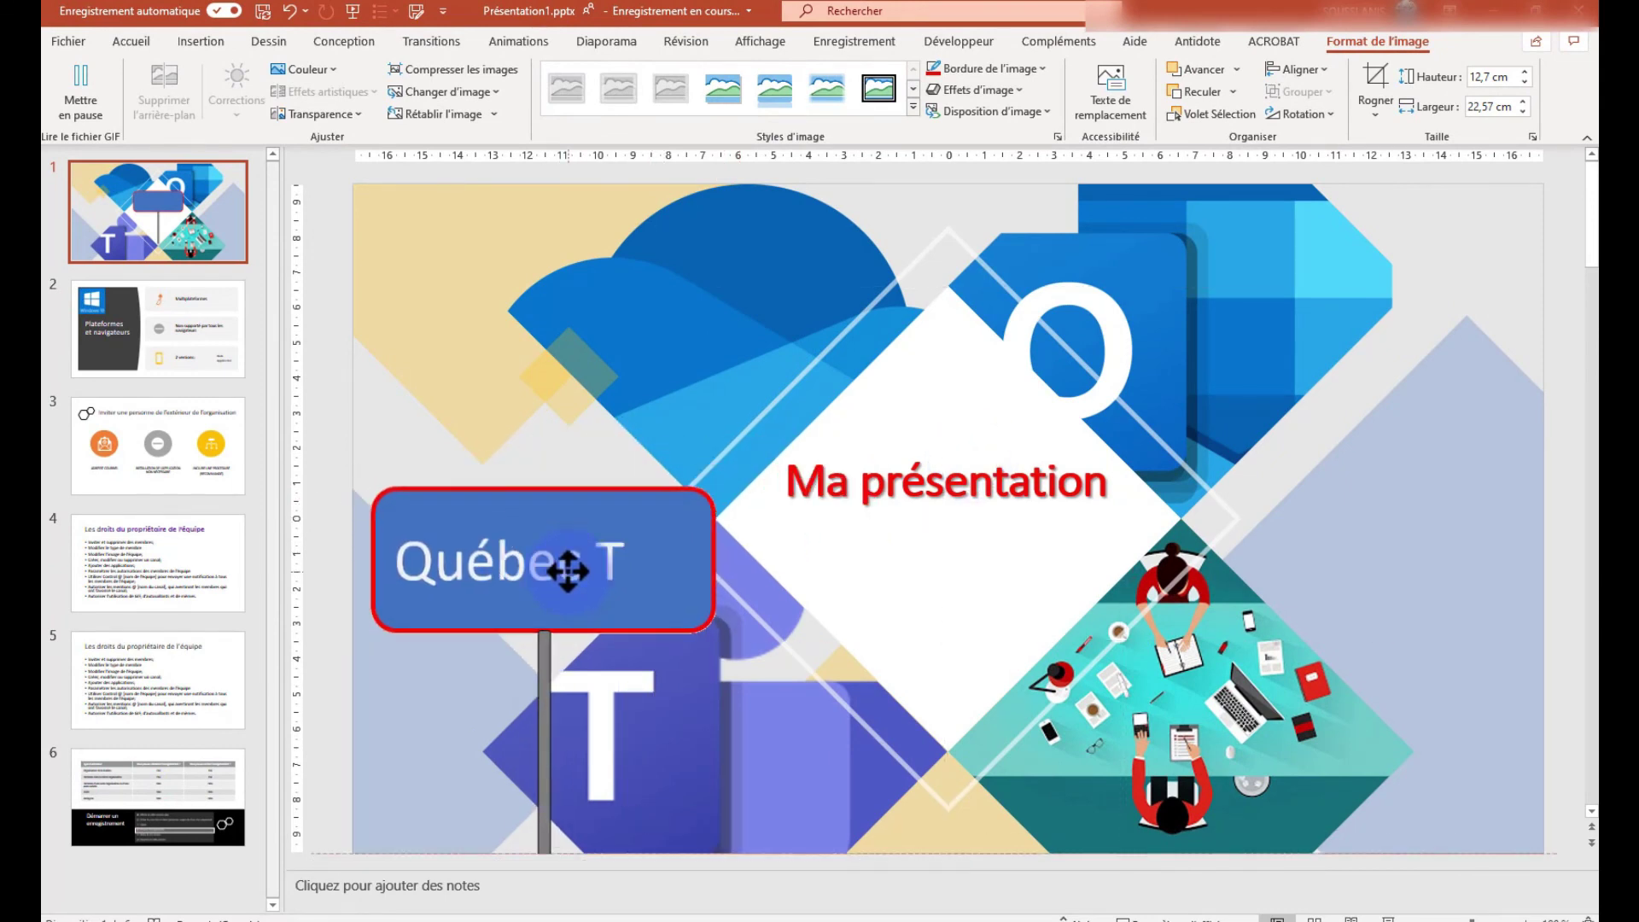
pyautogui.moveTo(568, 571); pyautogui.dragTo(946, 580)
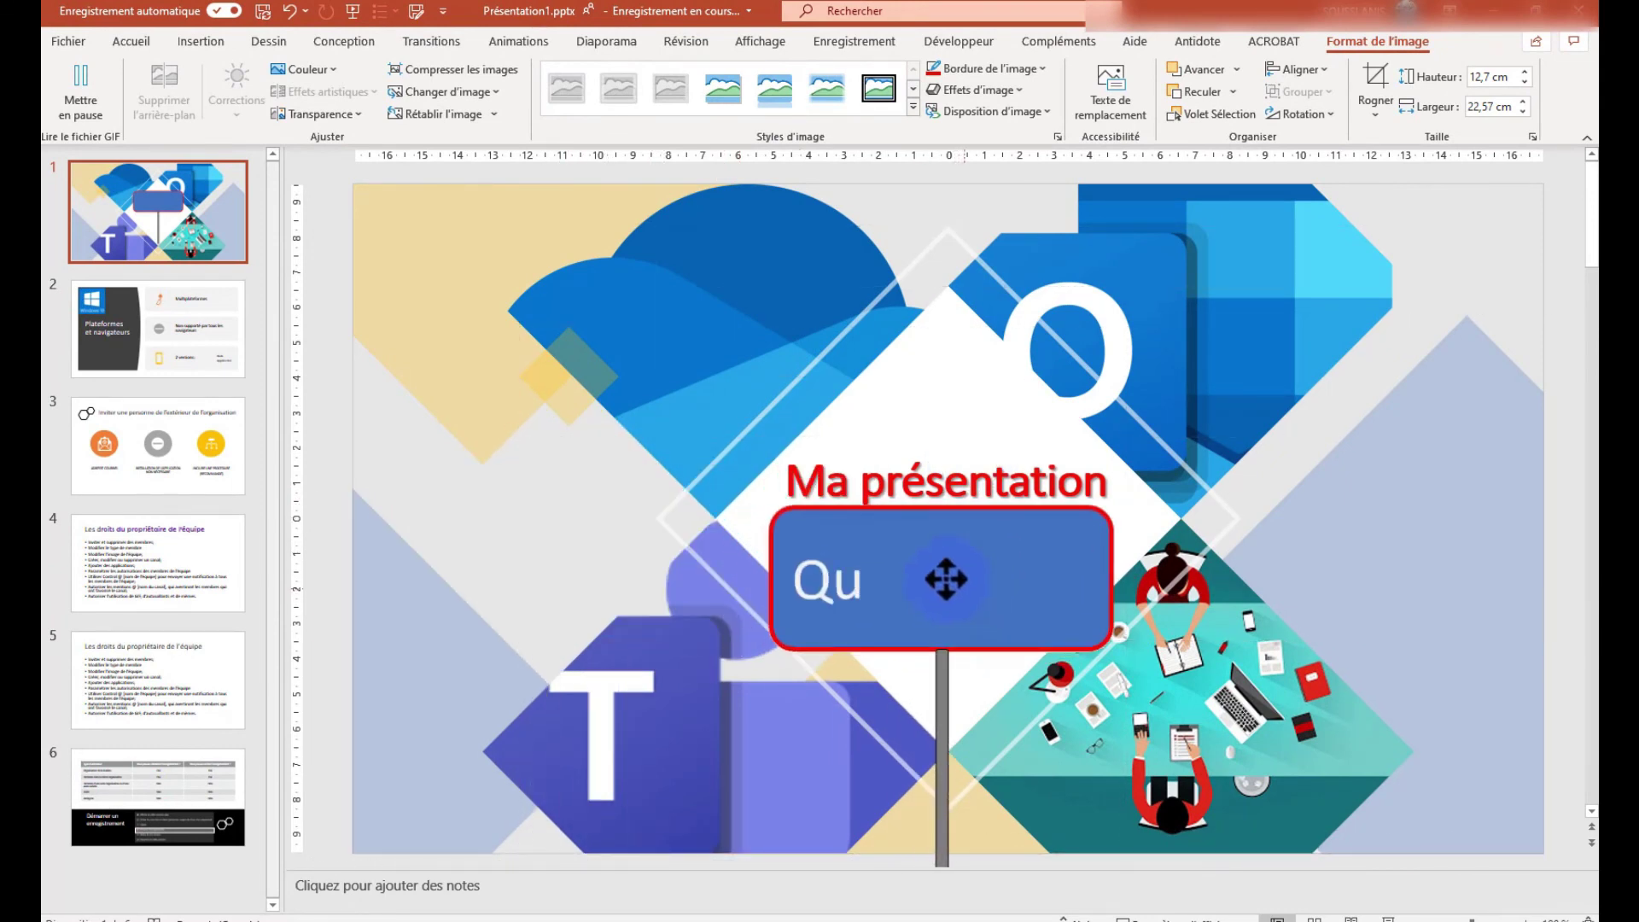
pyautogui.moveTo(544, 422)
pyautogui.mouseDown()
pyautogui.moveTo(615, 439)
pyautogui.moveTo(687, 502)
pyautogui.mouseUp()
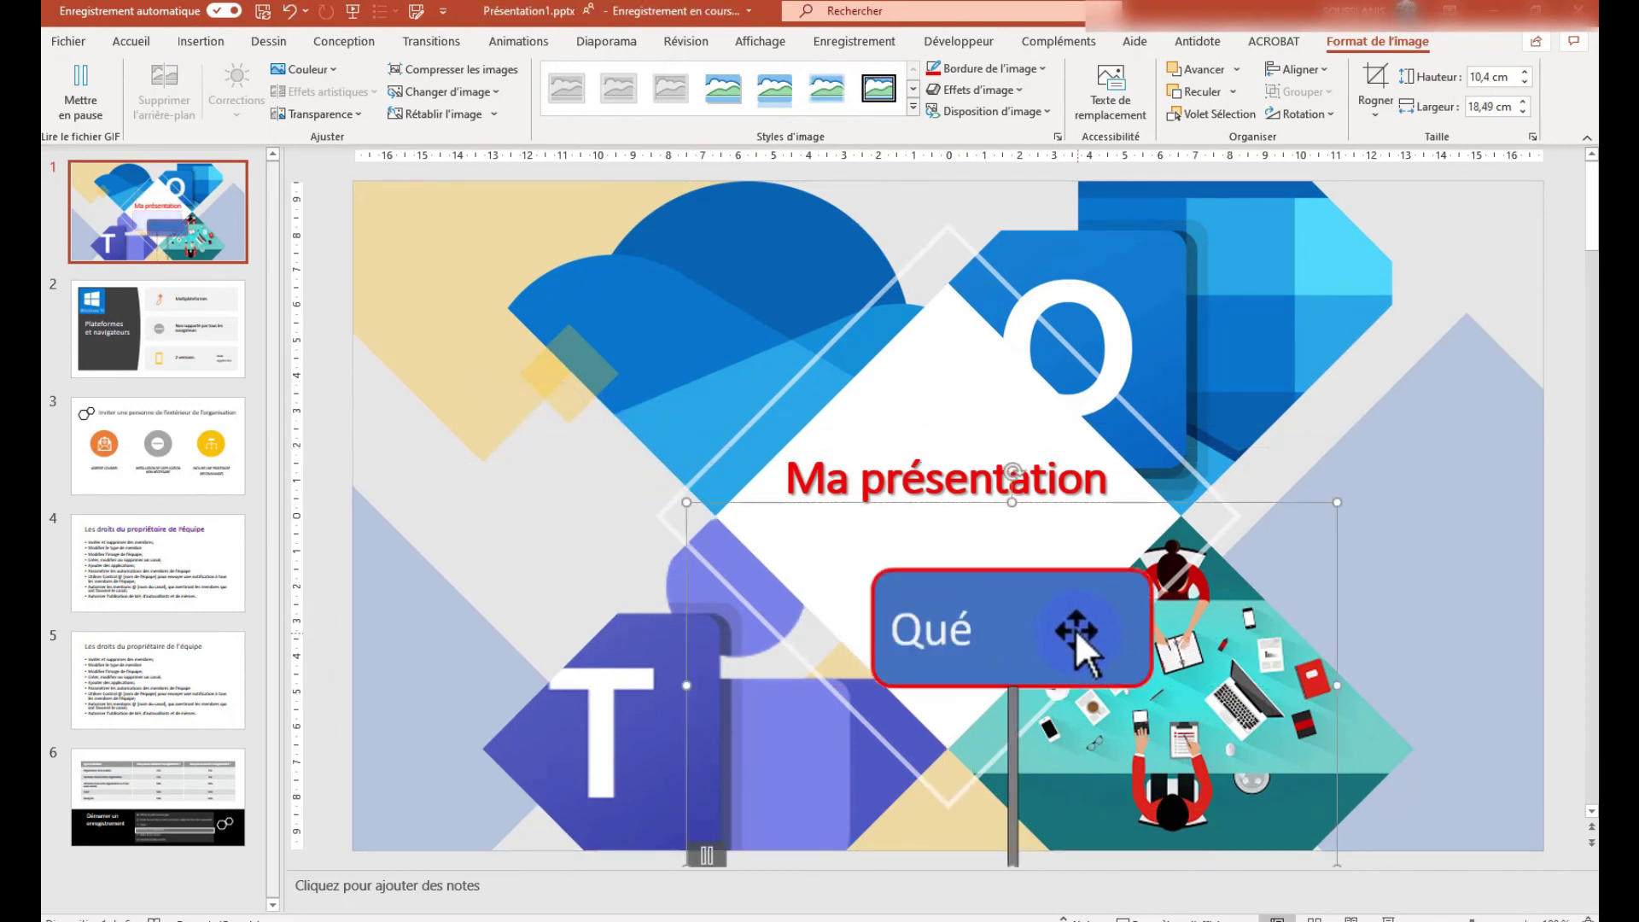
pyautogui.moveTo(1082, 651); pyautogui.dragTo(1028, 635)
pyautogui.click(1537, 401)
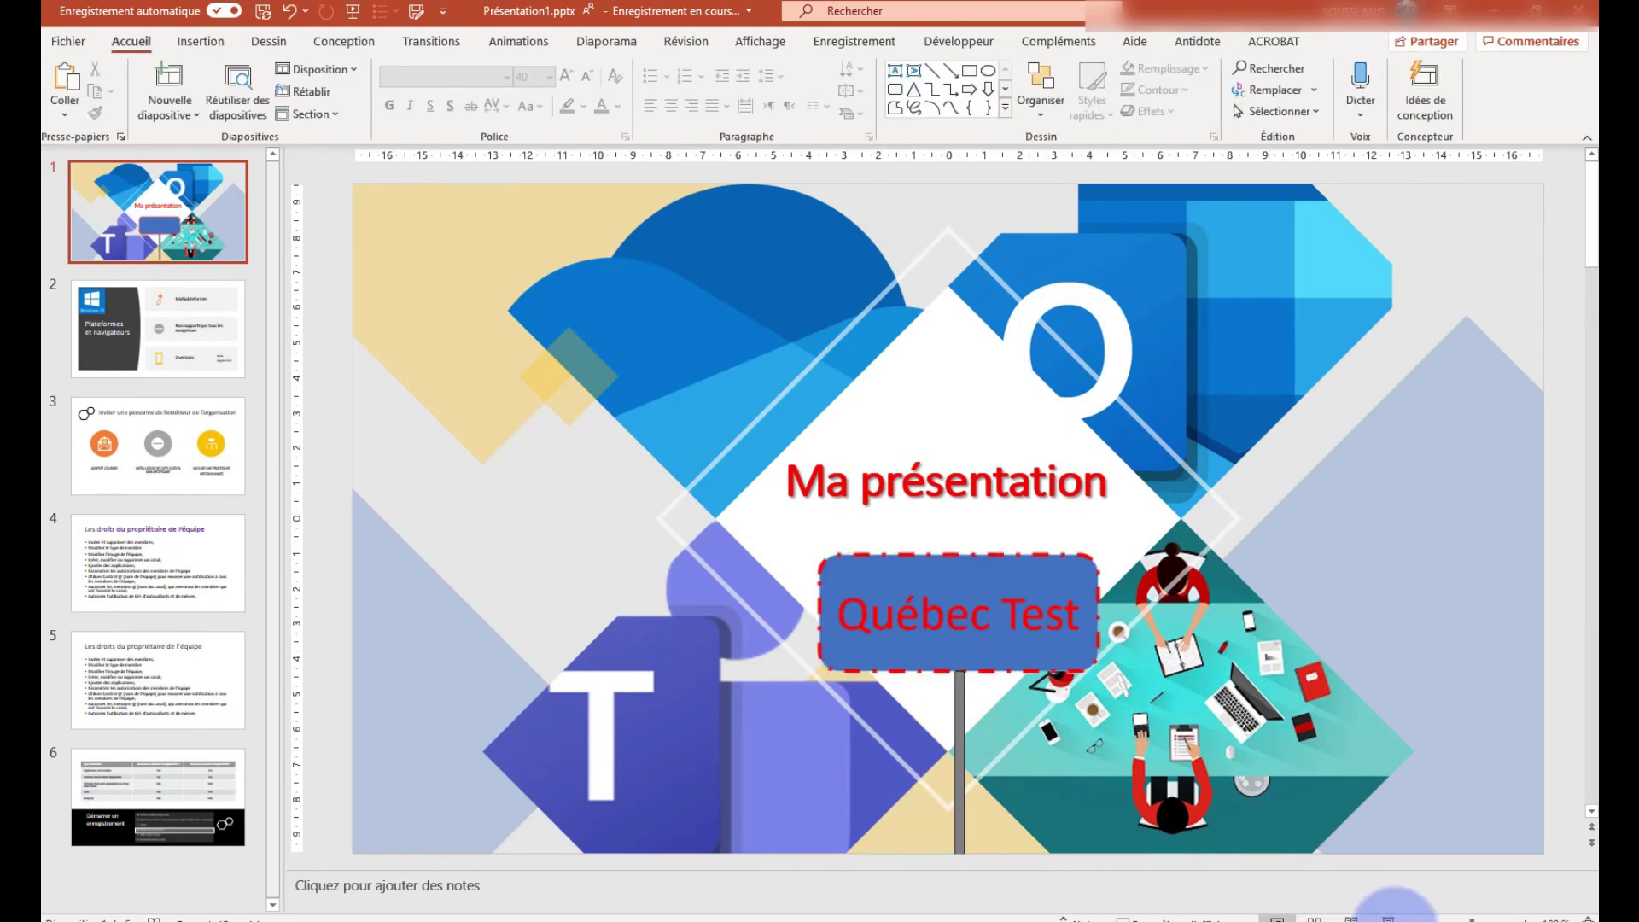
# Run the slide show from the title slide to watch the GIF sign animate.
pyautogui.click(1397, 907)
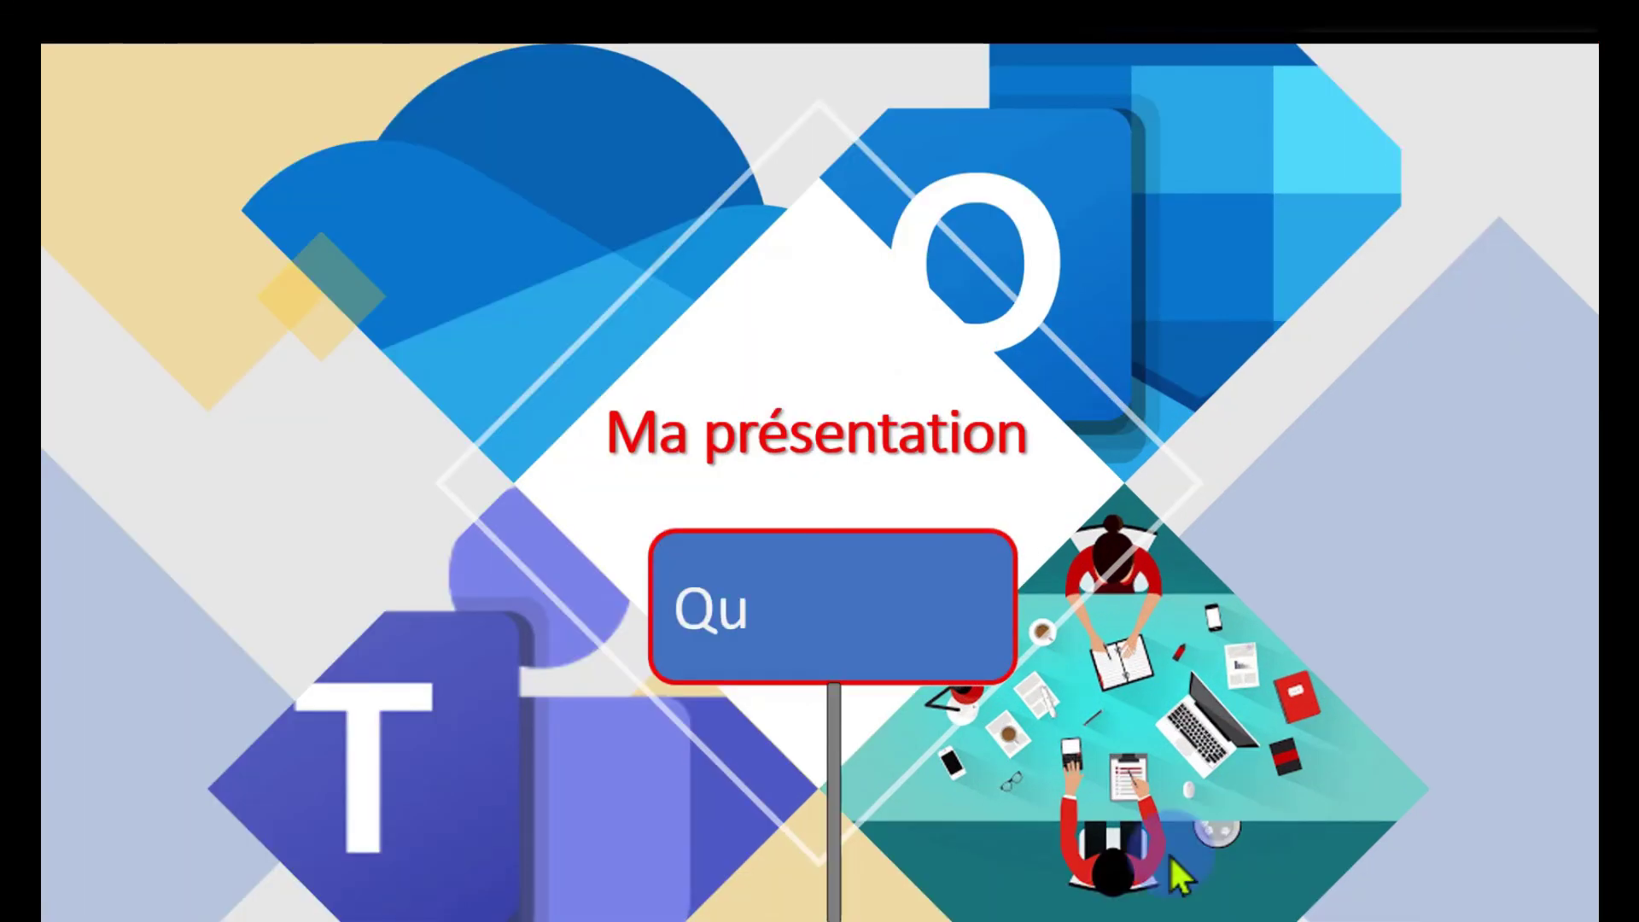